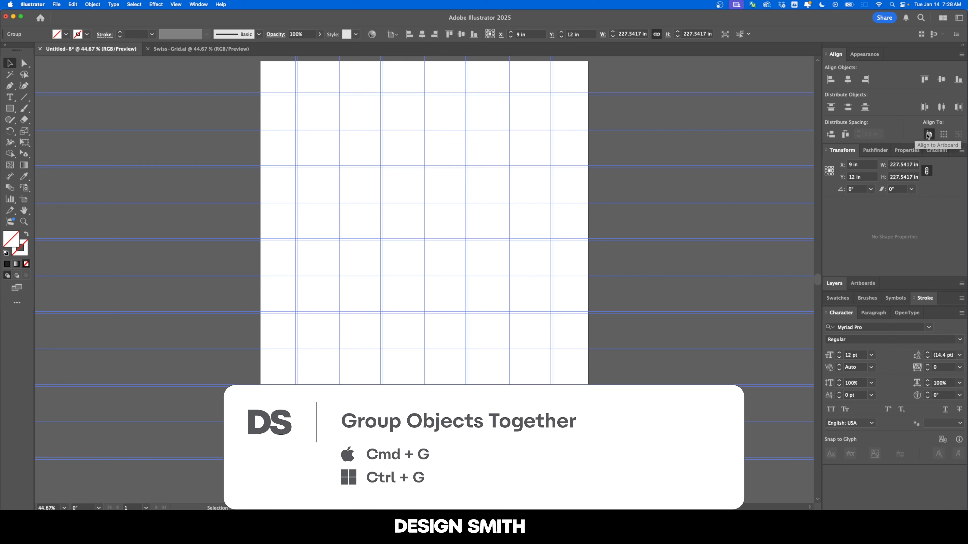
# Step: Align the grouped guides to the artboard's vertical centre and lock the guides
pyautogui.click(928, 134)
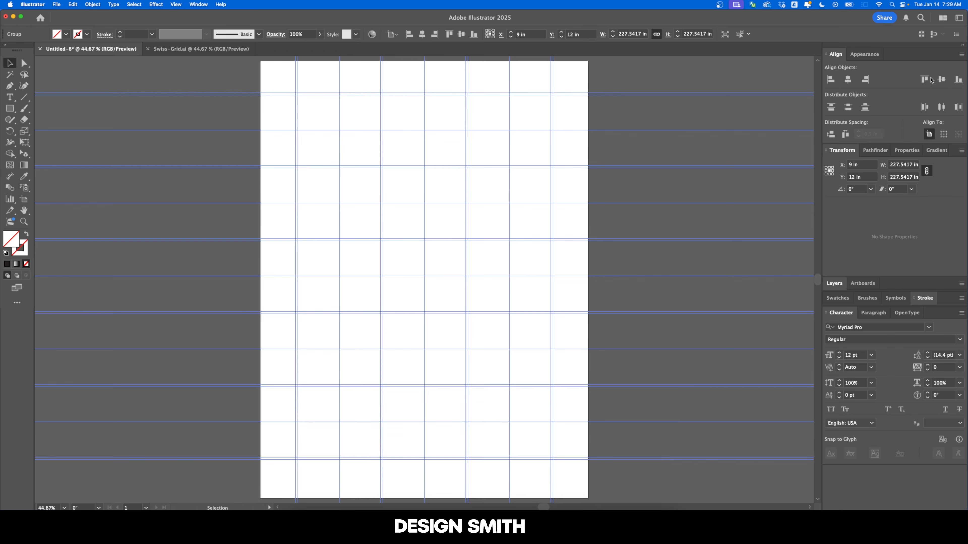
pyautogui.click(940, 79)
pyautogui.click(400, 212)
pyautogui.press('super+alt+semicolon')
# Step: Draw an 18 x 24 in rectangle from the centre covering the whole artboard and fill it with the black swatch
pyautogui.press('m')
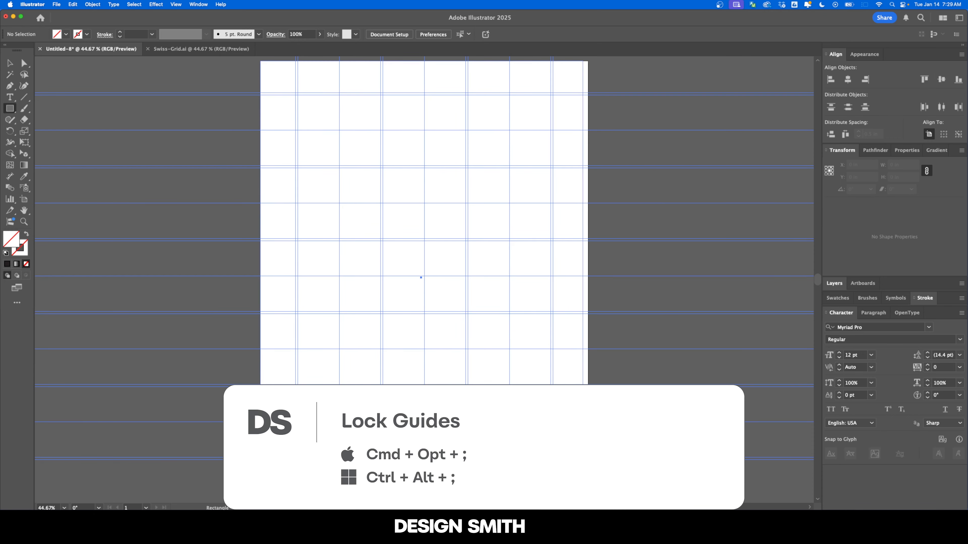
pyautogui.moveTo(423, 280); pyautogui.dragTo(588, 499)
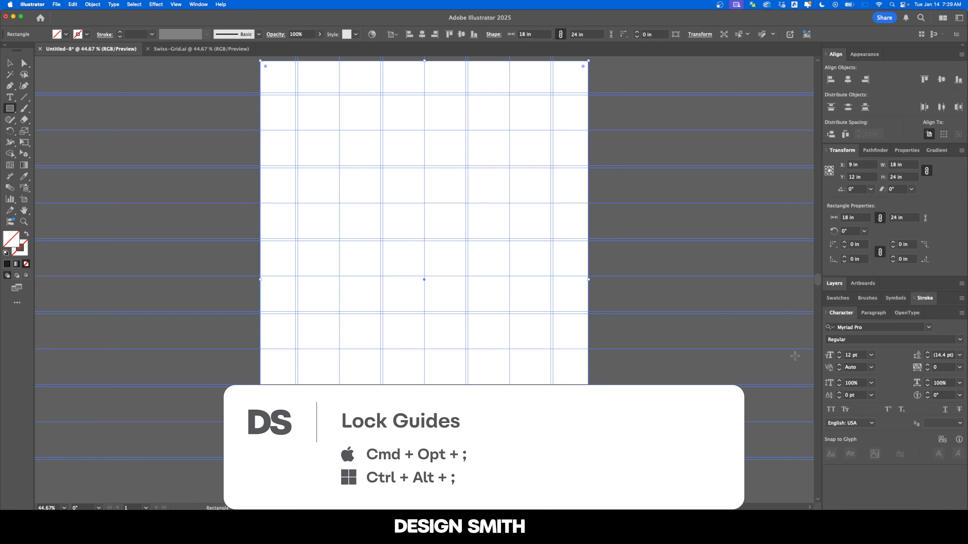
pyautogui.click(837, 297)
pyautogui.click(848, 327)
pyautogui.press('v')
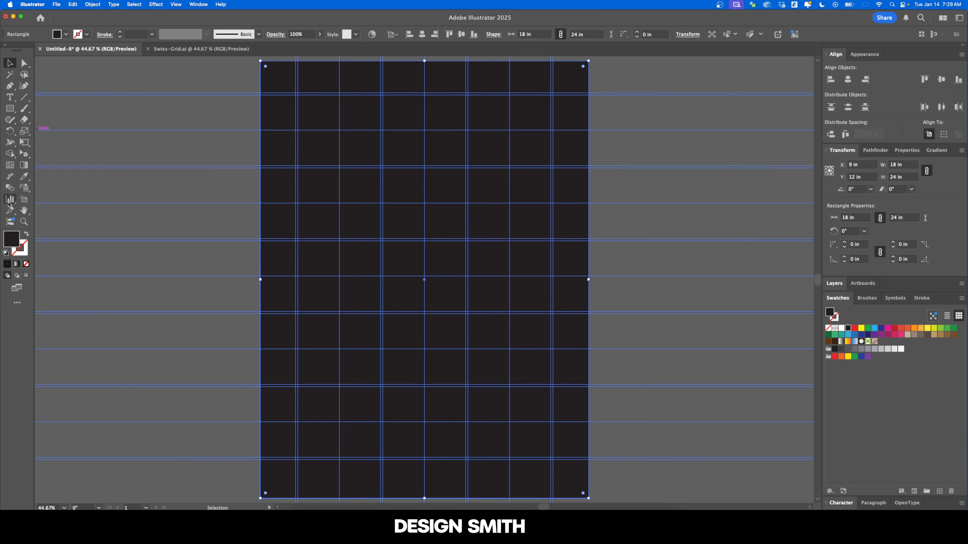
# Step: Set the background rectangle's fill colour to #191919 and lock the rectangle
pyautogui.doubleClick(12, 238)
pyautogui.write('1c1c1c')
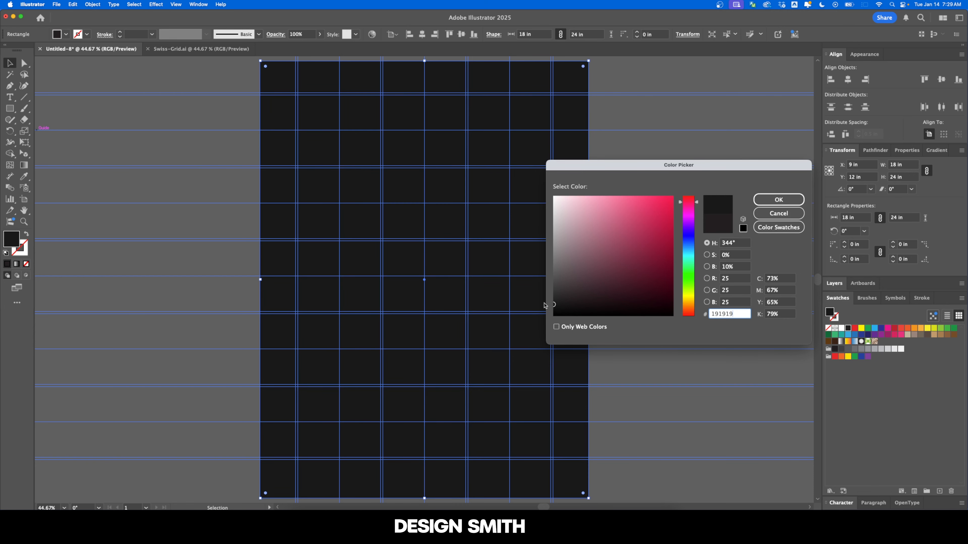
pyautogui.press('Return')
pyautogui.press('super+2')
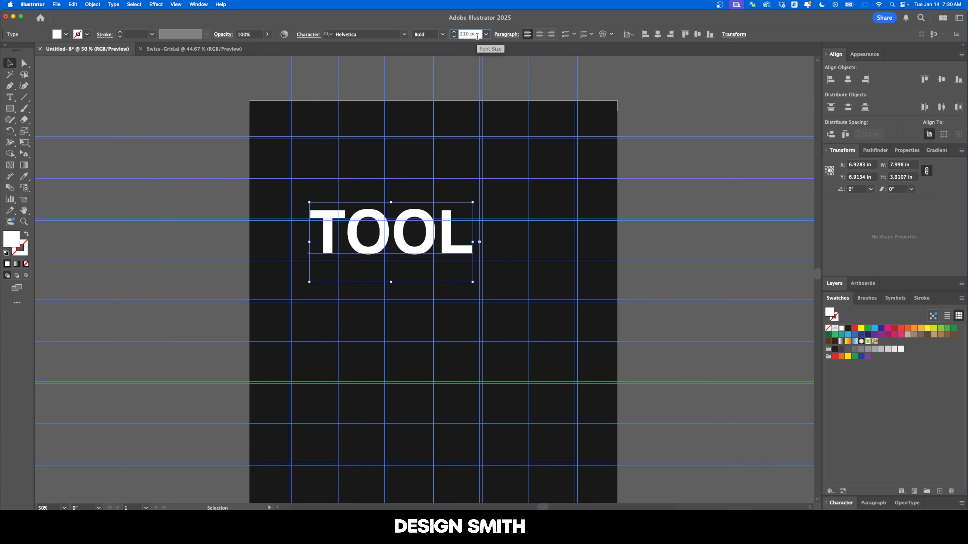
# Step: Set the font size of the TOOL title to 240 pt
pyautogui.click(469, 34)
pyautogui.write('220')
pyautogui.press('Return')
pyautogui.write('240')
pyautogui.press('Return')
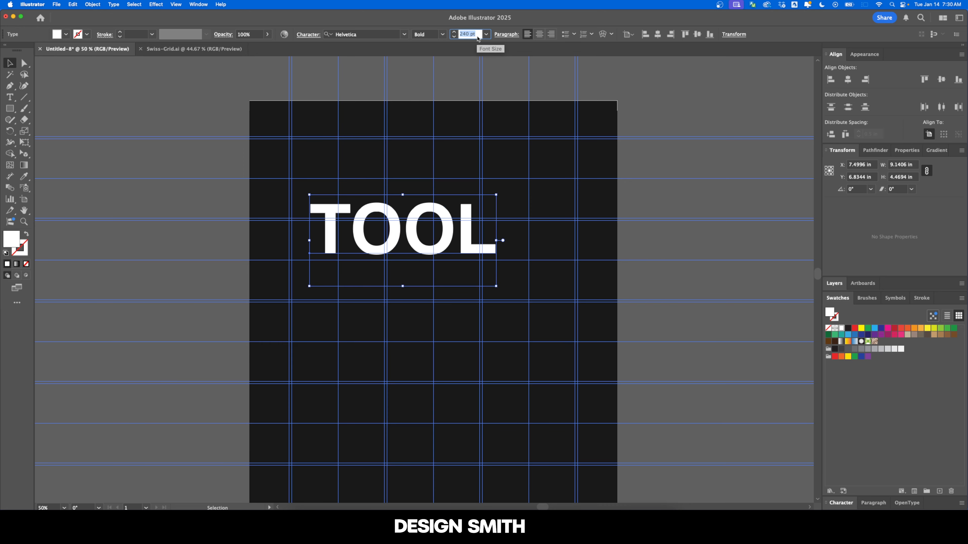
# Step: Move the TOOL title so the T's left edge sits exactly on the left margin guide
pyautogui.click(451, 208)
pyautogui.moveTo(451, 247); pyautogui.dragTo(427, 245)
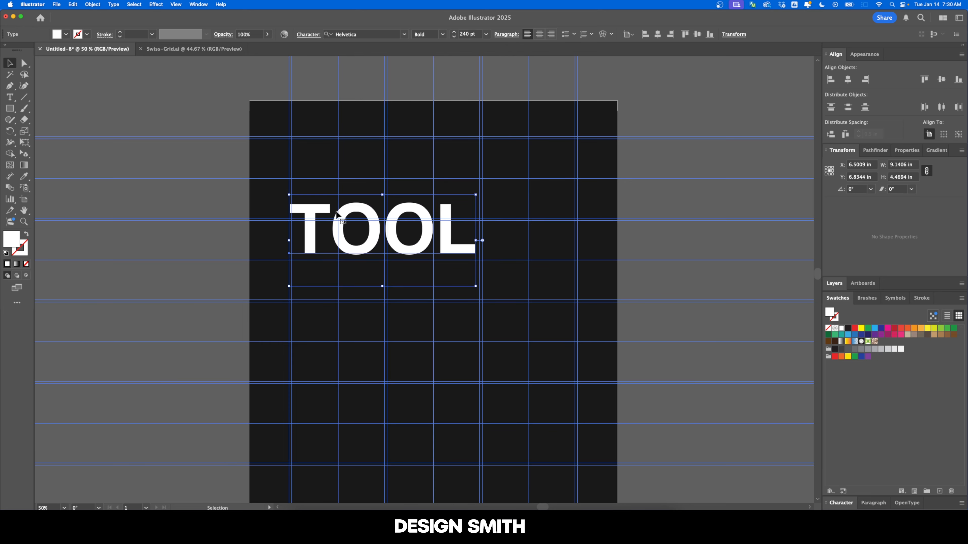
pyautogui.scroll(6, 281, 214)
pyautogui.moveTo(421, 195); pyautogui.dragTo(415, 196)
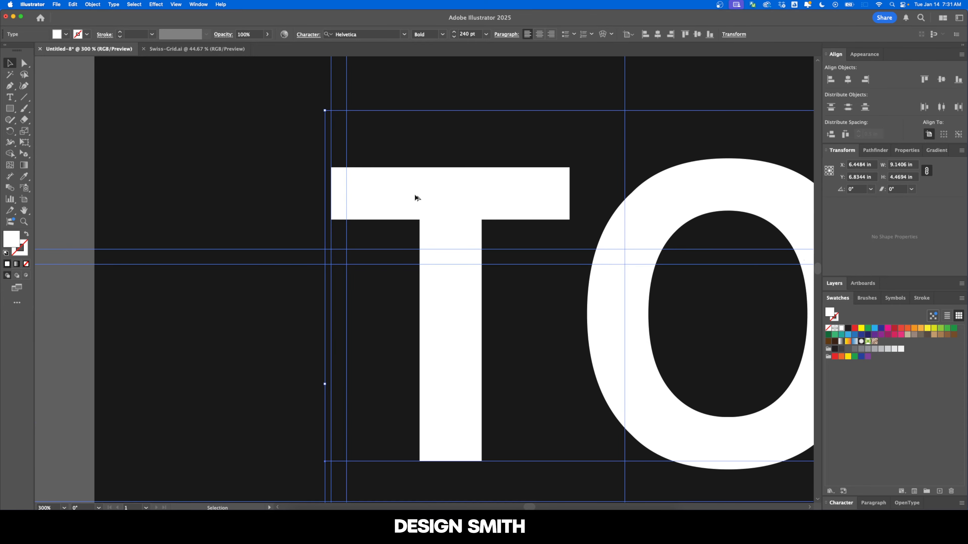
pyautogui.scroll(-4, 413, 198)
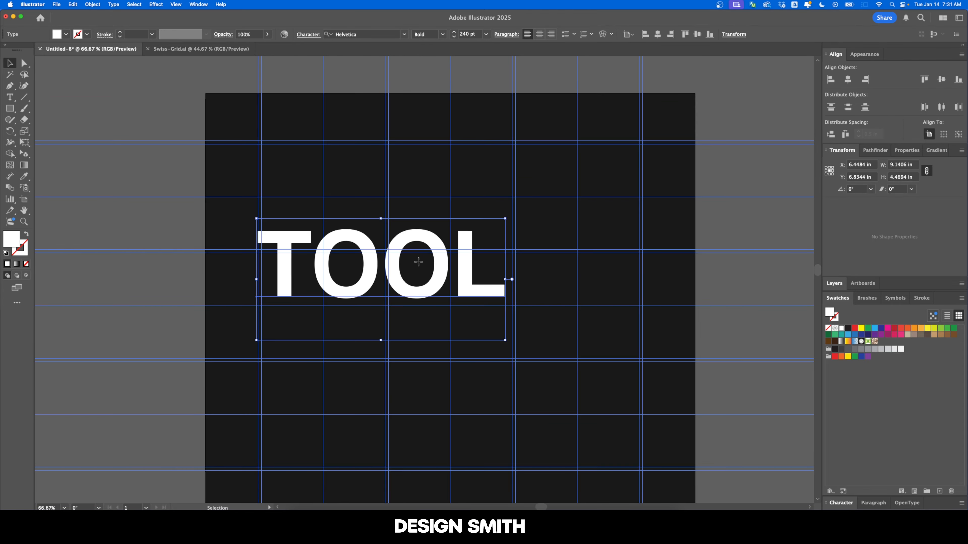
# Step: Move the TOOL title up until the T's top edge meets the upper margin guide, and hide the guides
pyautogui.moveTo(418, 262); pyautogui.dragTo(419, 172)
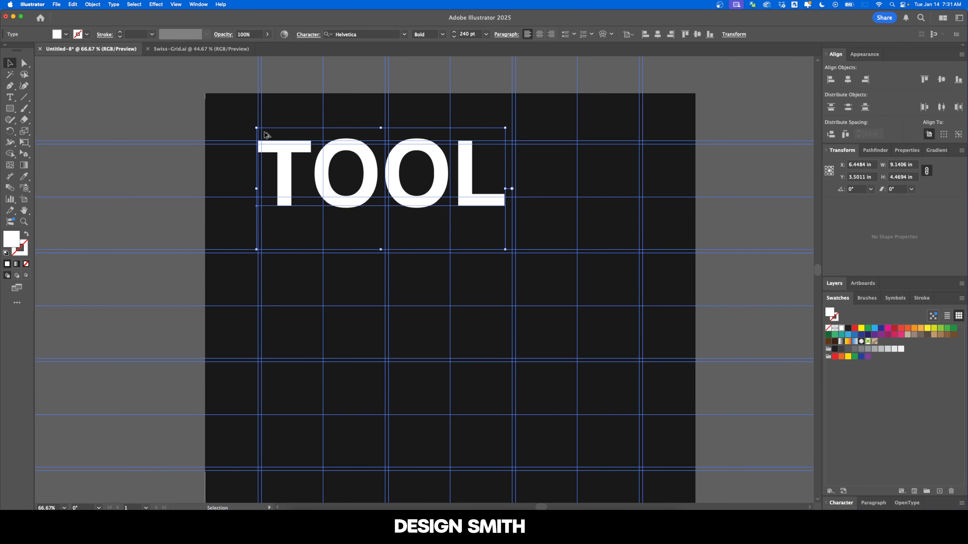
pyautogui.scroll(5, 266, 135)
pyautogui.hscroll(-3, 253, 193)
pyautogui.moveTo(389, 212)
pyautogui.mouseDown()
pyautogui.moveTo(394, 229)
pyautogui.moveTo(393, 204)
pyautogui.mouseUp()
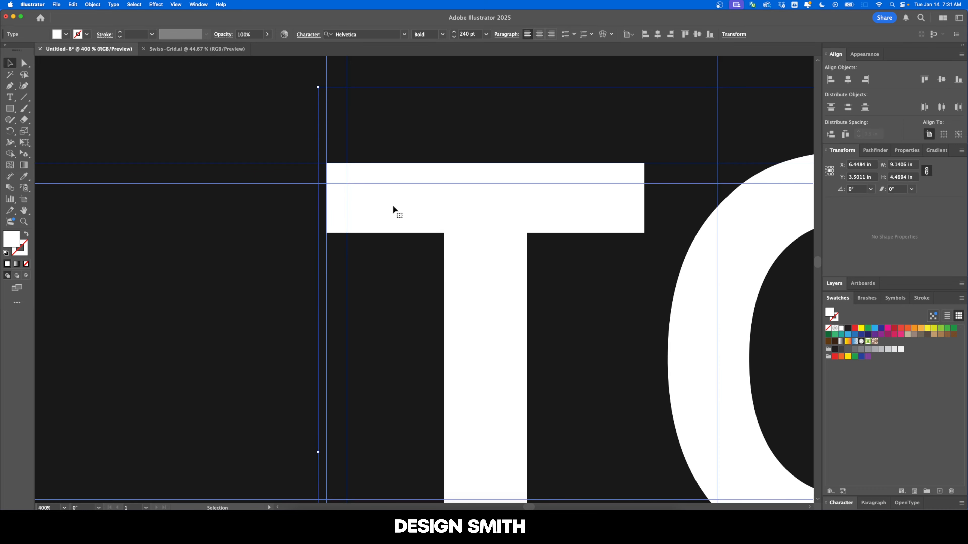
pyautogui.scroll(-10, 392, 205)
pyautogui.press('super+0')
pyautogui.press('super+semicolon')
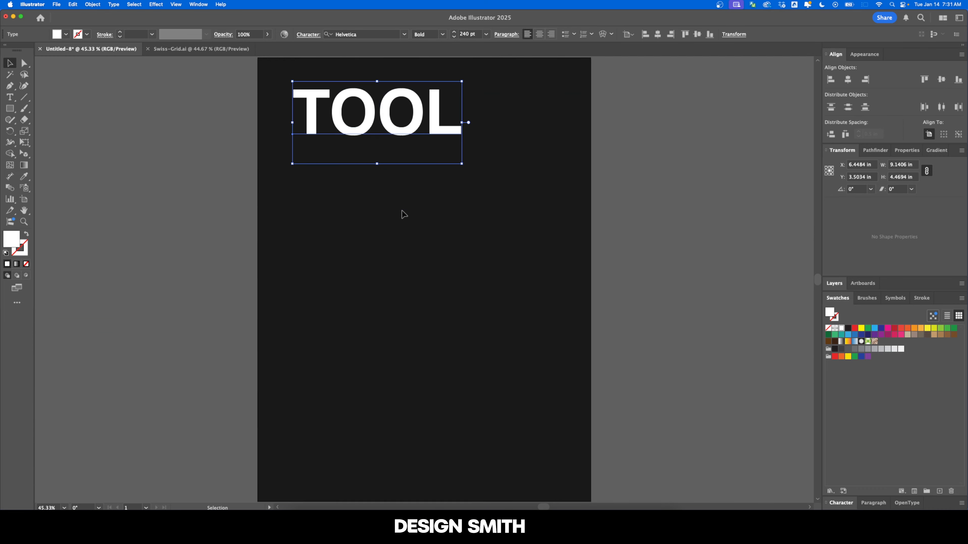
pyautogui.click(718, 227)
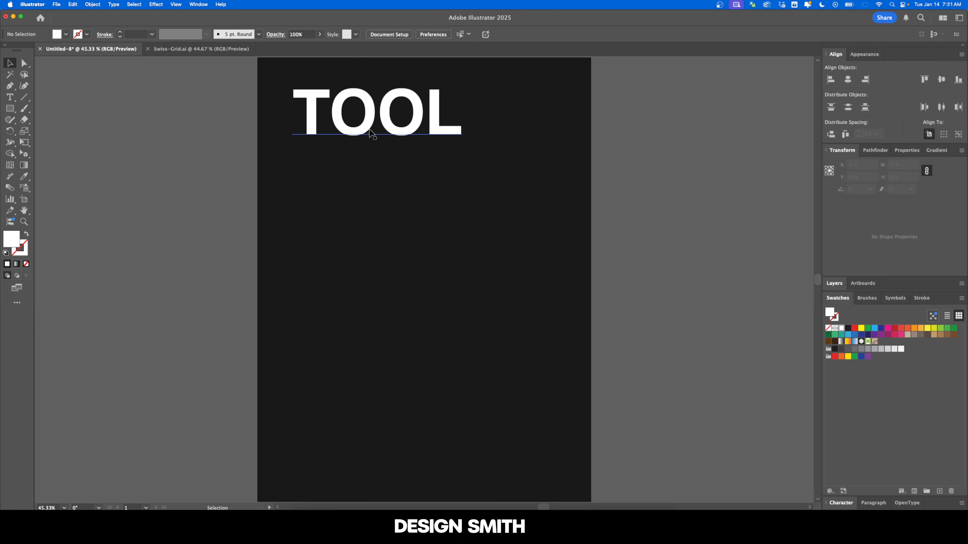
# Step: Set the kerning between the T and the first O of the TOOL title to -60
pyautogui.press('super+equal')
pyautogui.doubleClick(343, 174)
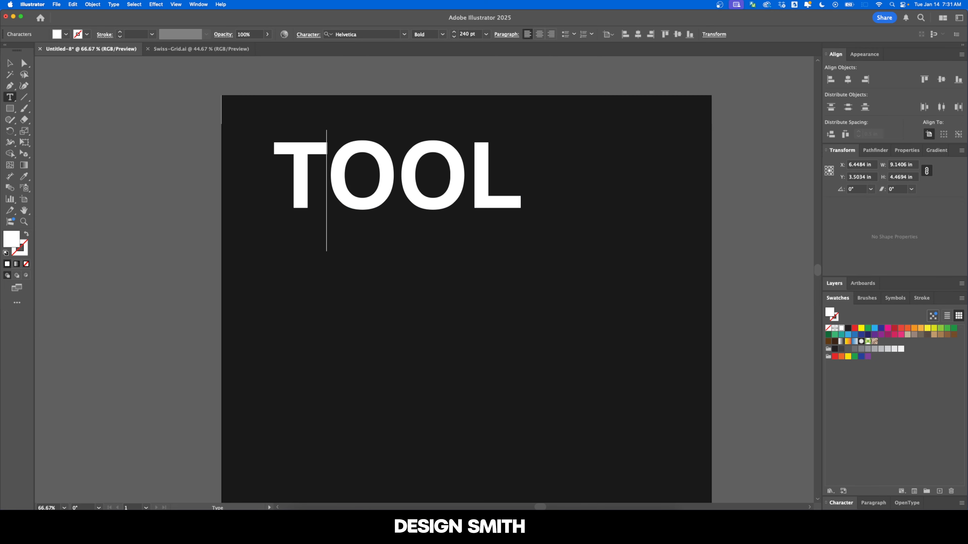
pyautogui.click(841, 503)
pyautogui.click(855, 367)
pyautogui.write('-20')
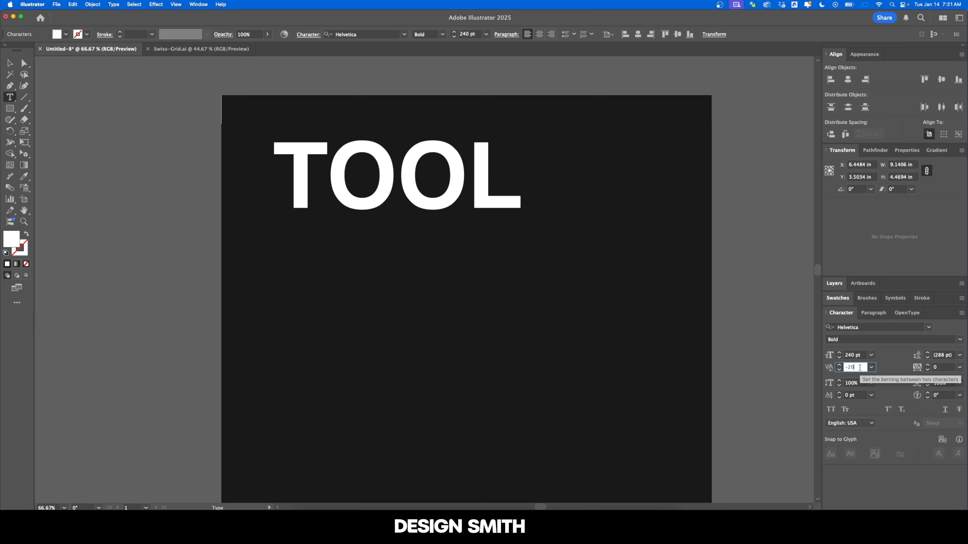
pyautogui.press('Return')
pyautogui.hotkey('alt', 'Left')
pyautogui.hotkey('alt', 'Left')
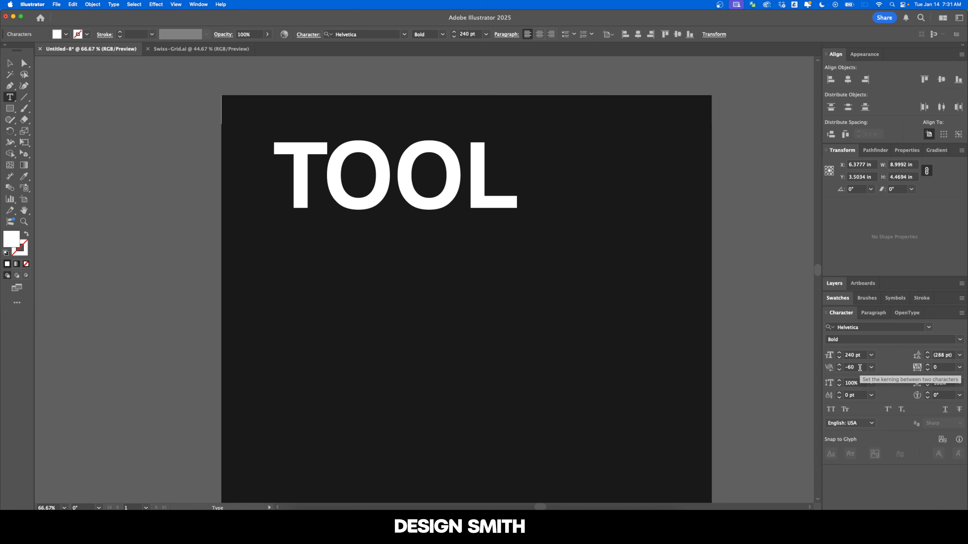
# Step: Set the kerning between the two Os of the TOOL title to -40
pyautogui.press('Right')
pyautogui.click(854, 367)
pyautogui.write('-40')
pyautogui.press('Return')
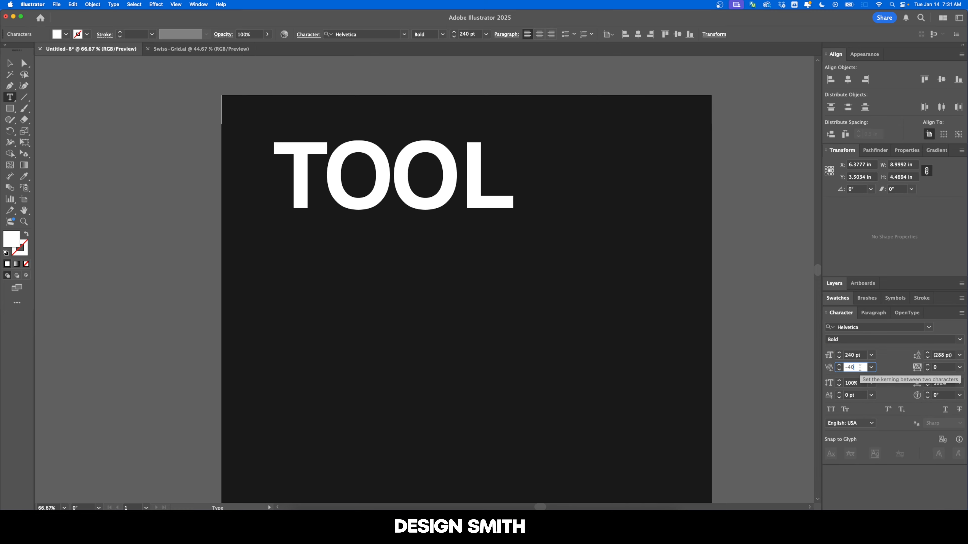
# Step: Set the kerning between the second O and the L to -50 and finish editing the title
pyautogui.press('Right')
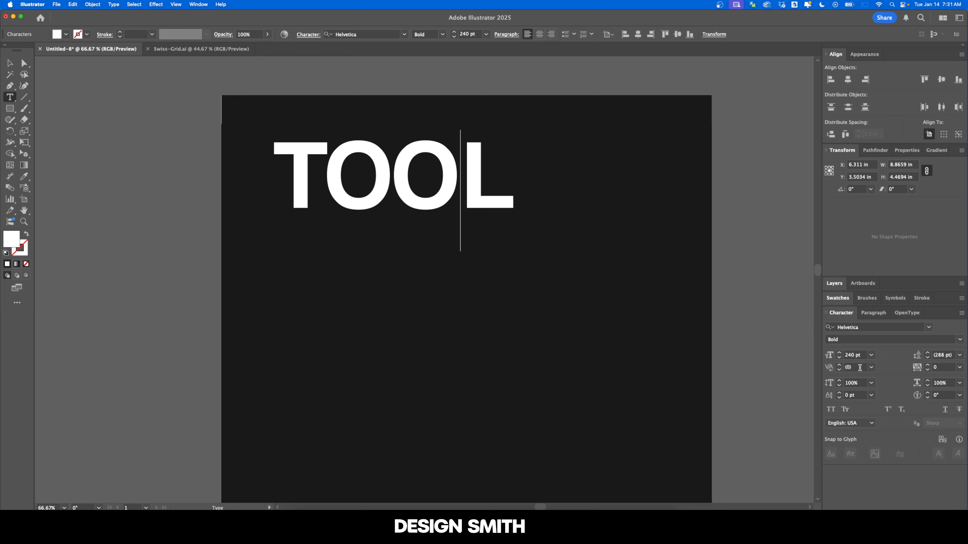
pyautogui.click(860, 368)
pyautogui.press('Down')
pyautogui.press('Down')
pyautogui.press('Down')
pyautogui.press('Down')
pyautogui.press('Down')
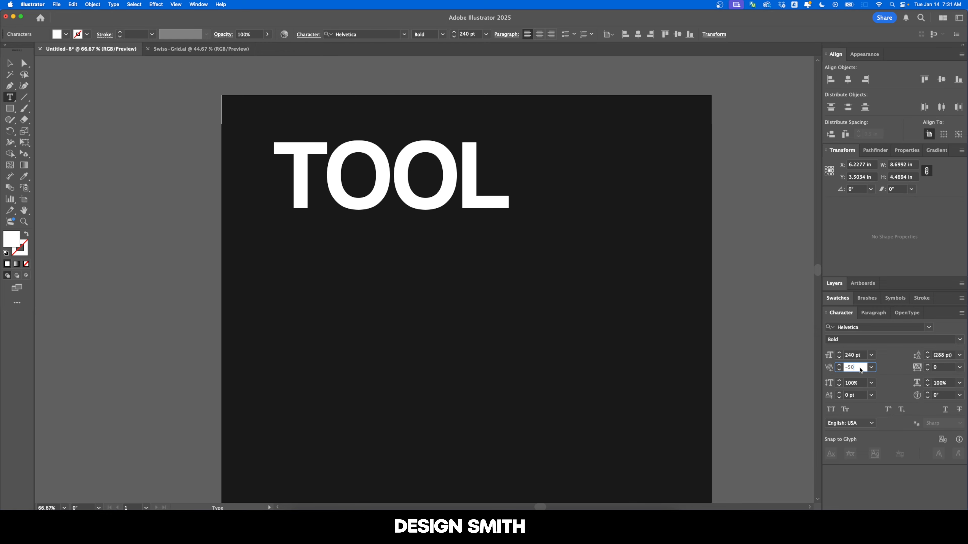
pyautogui.press('Escape')
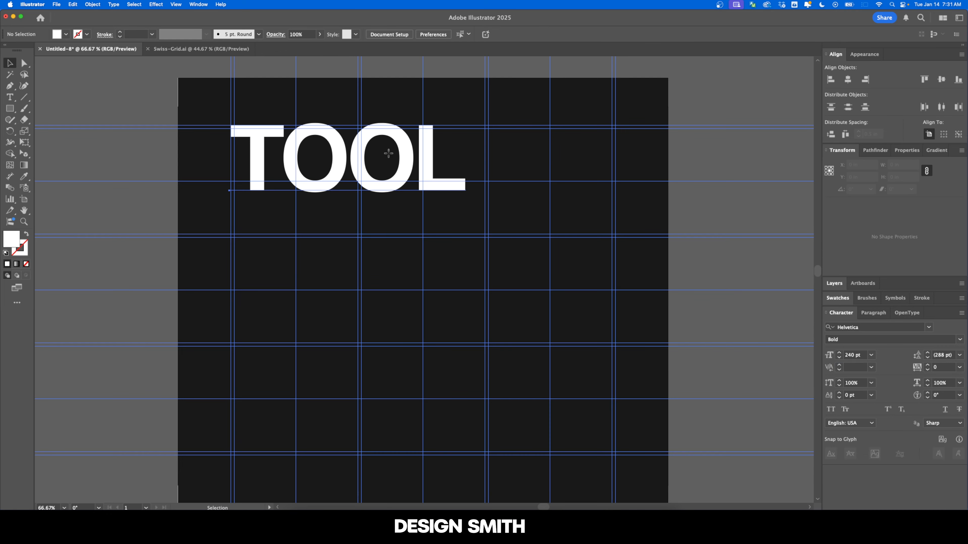
# Step: Duplicate the TOOL title straight down below the original and set the copy's font size to 60 pt
pyautogui.moveTo(385, 161); pyautogui.dragTo(386, 247)
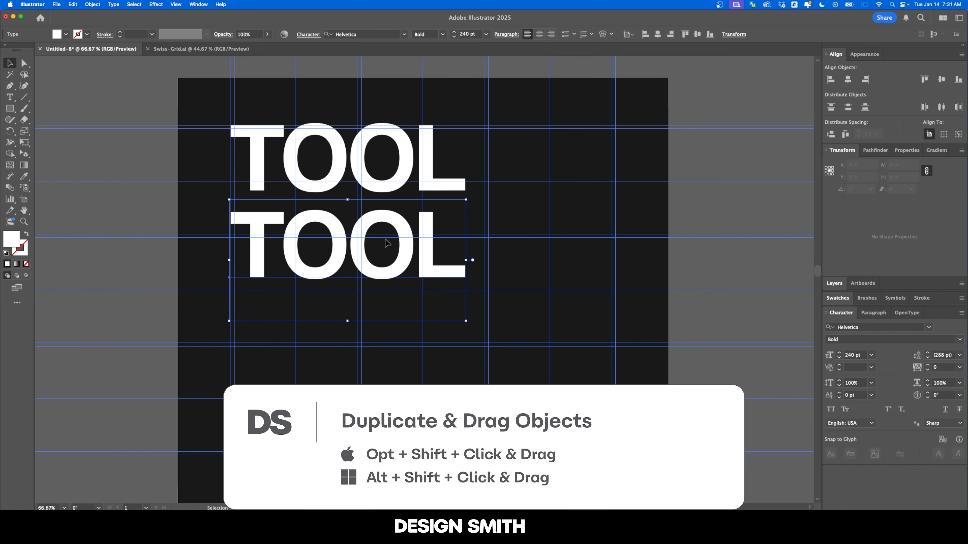
pyautogui.doubleClick(468, 34)
pyautogui.write('60')
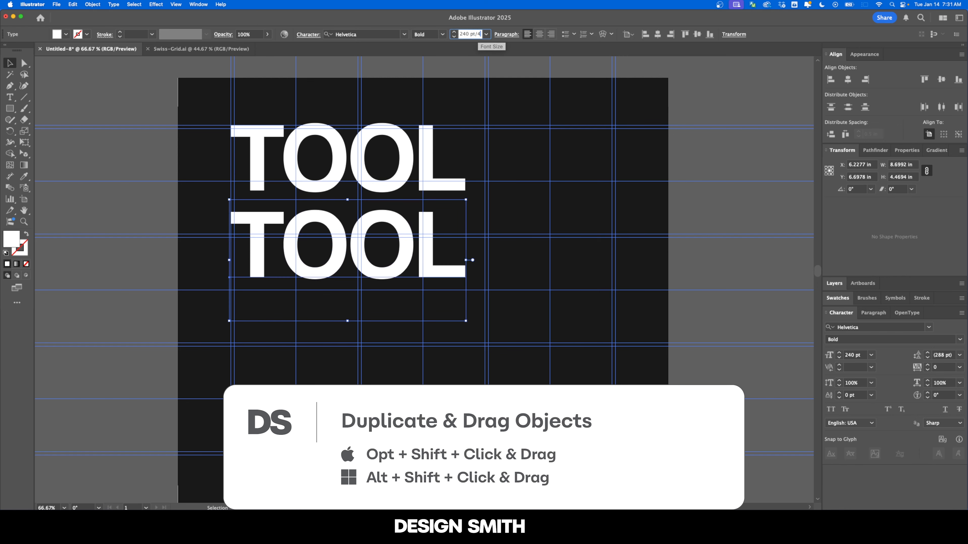
pyautogui.press('Return')
# Step: Replace the small copy's text with "Discography"
pyautogui.doubleClick(250, 268)
pyautogui.doubleClick(249, 268)
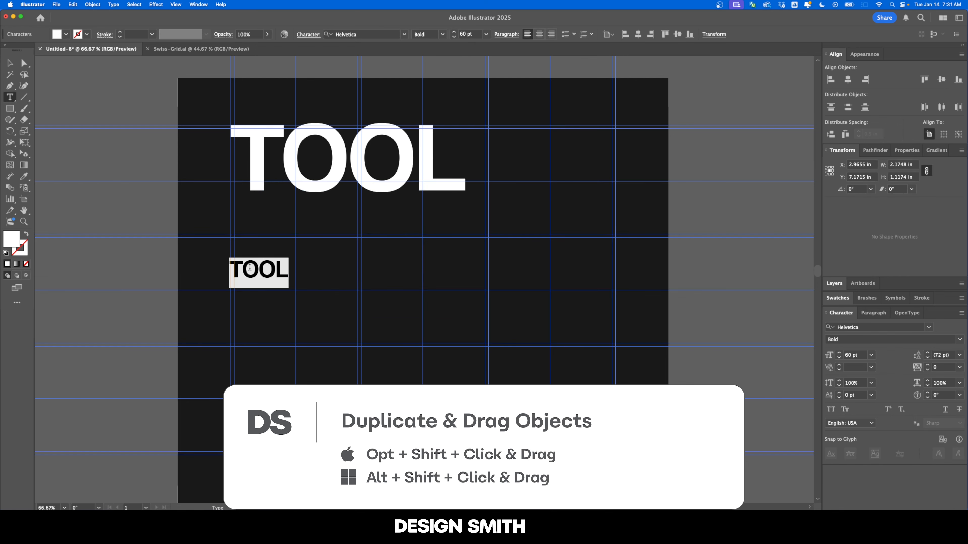
pyautogui.write('Discography')
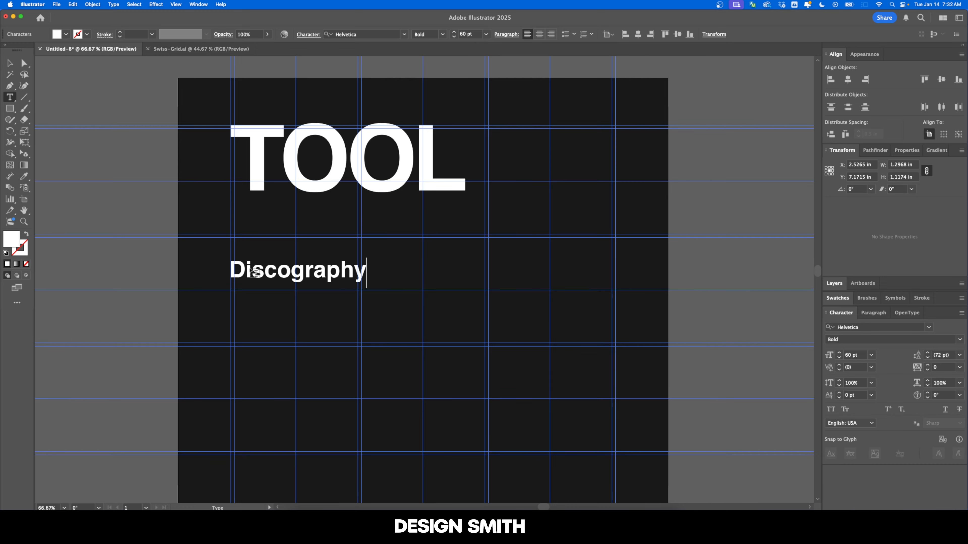
pyautogui.press('Escape')
# Step: Set the kerning method of the Discography subtitle to Optical
pyautogui.press('super+equal')
pyautogui.press('super+semicolon')
pyautogui.press('super+equal')
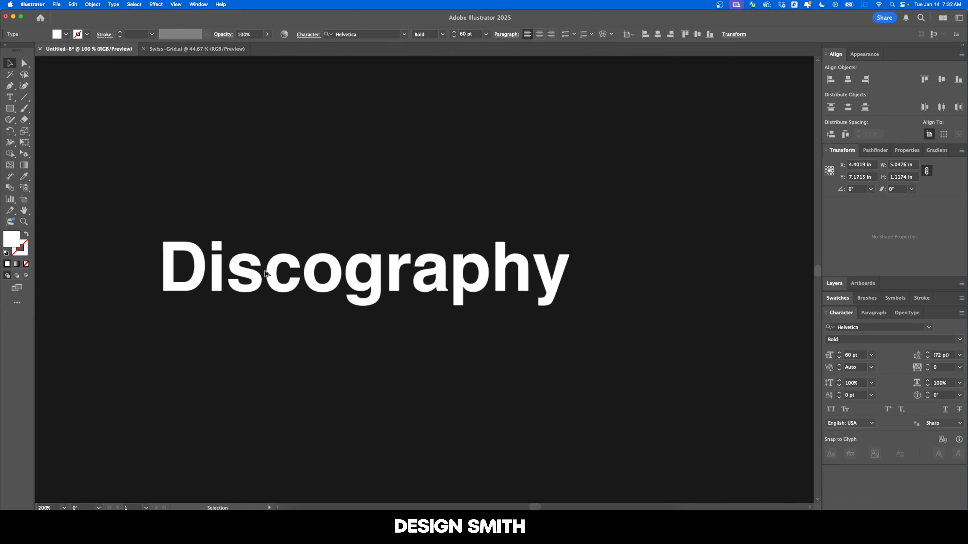
pyautogui.press('super+semicolon')
pyautogui.click(872, 367)
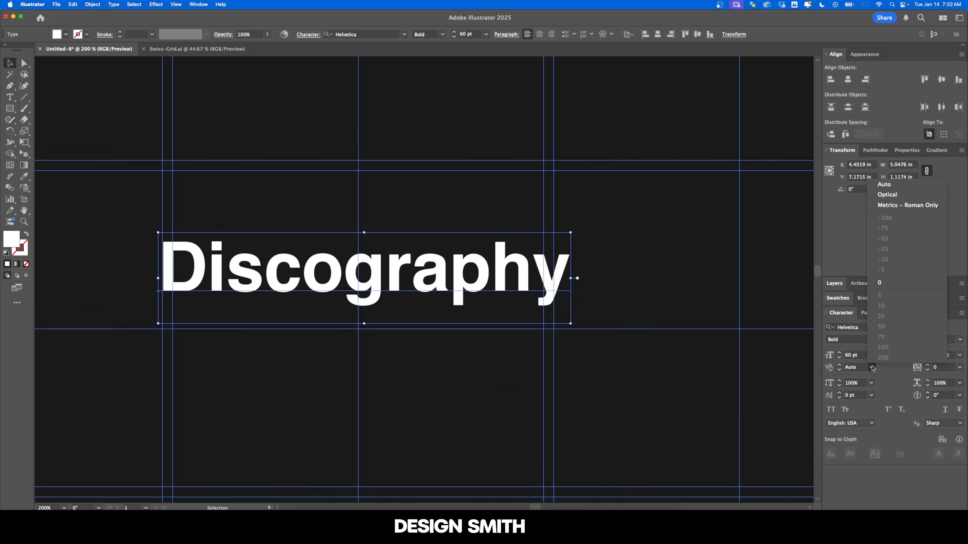
pyautogui.click(893, 196)
# Step: Tighten the spacing between individual letters of the Discography subtitle with manual kerning
pyautogui.doubleClick(406, 276)
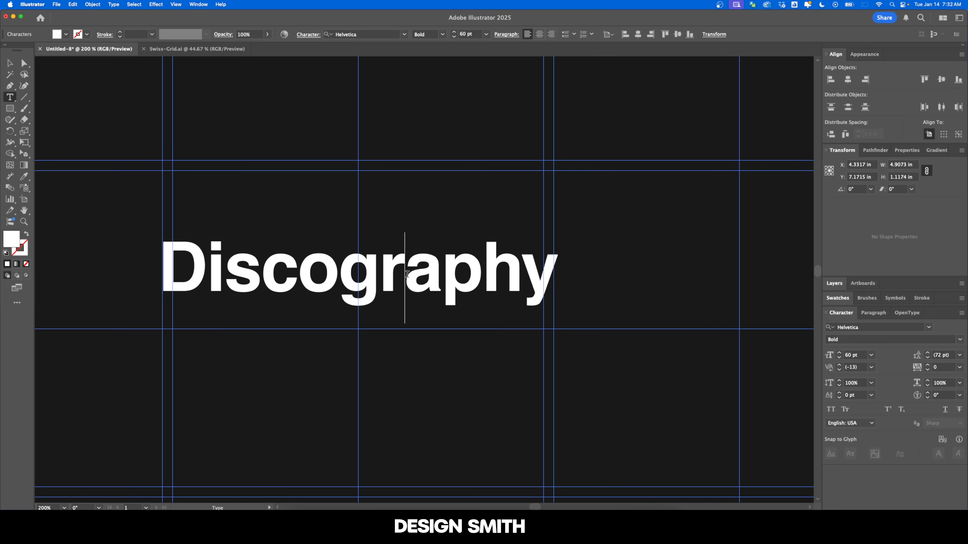
pyautogui.press('Up')
pyautogui.press('Right')
pyautogui.hotkey('alt', 'Left')
pyautogui.press('Right')
pyautogui.hotkey('alt', 'Left')
pyautogui.press('Right')
pyautogui.hotkey('alt', 'Left')
pyautogui.press('Right')
pyautogui.hotkey('alt', 'Left')
pyautogui.press('Right')
pyautogui.hotkey('alt', 'Left')
pyautogui.press('Right')
pyautogui.hotkey('alt', 'Left')
pyautogui.press('Right')
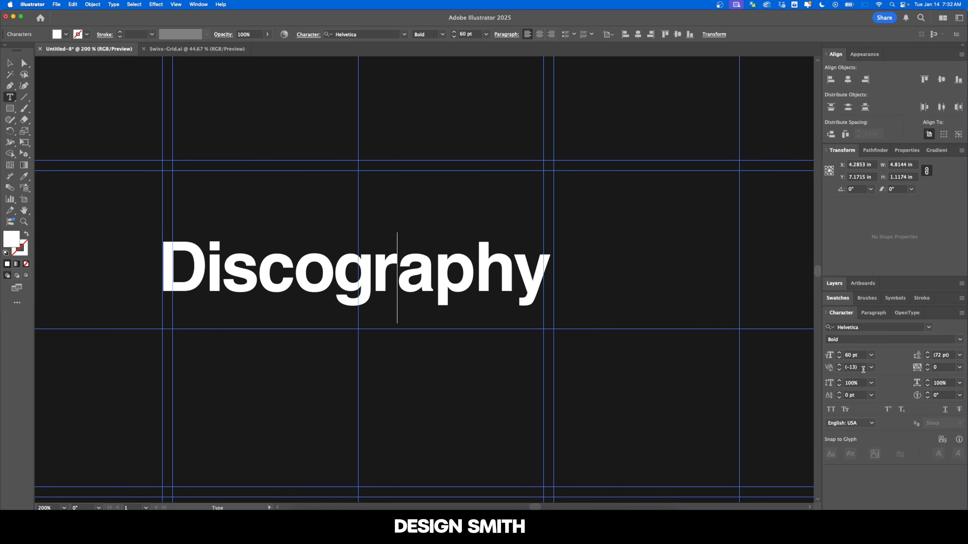
pyautogui.scroll(-10, 863, 369)
pyautogui.press('Escape')
# Step: Place the Discography subtitle with its baseline on the row guide beneath TOOL and the D's left edge on the left margin guide
pyautogui.press('super+minus')
pyautogui.moveTo(631, 283); pyautogui.dragTo(577, 340)
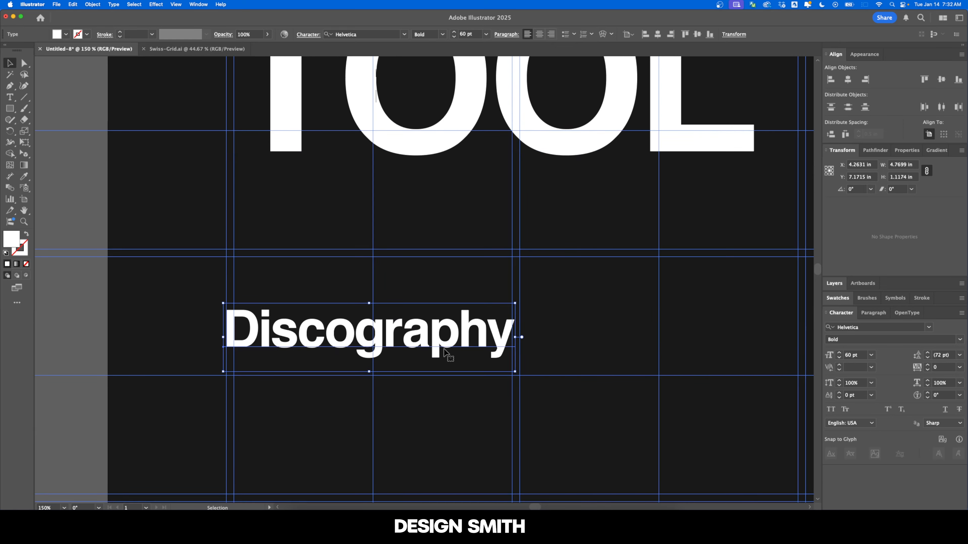
pyautogui.moveTo(444, 350); pyautogui.dragTo(464, 252)
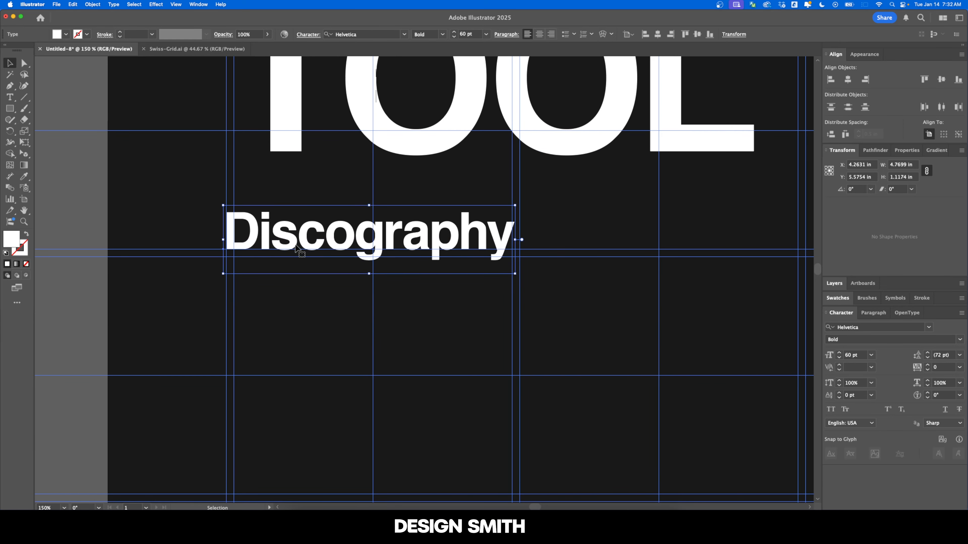
pyautogui.scroll(6, 238, 249)
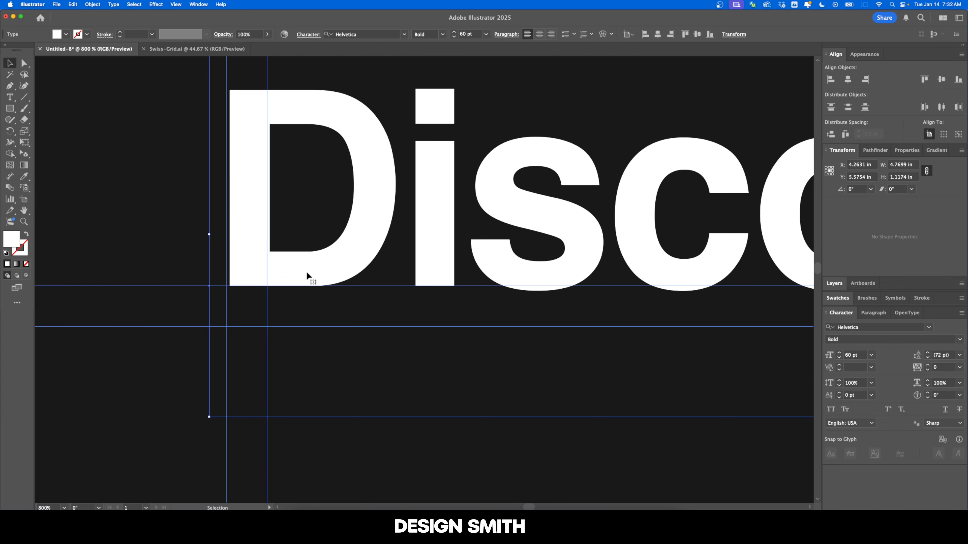
pyautogui.scroll(3, 281, 302)
pyautogui.moveTo(362, 262); pyautogui.dragTo(356, 262)
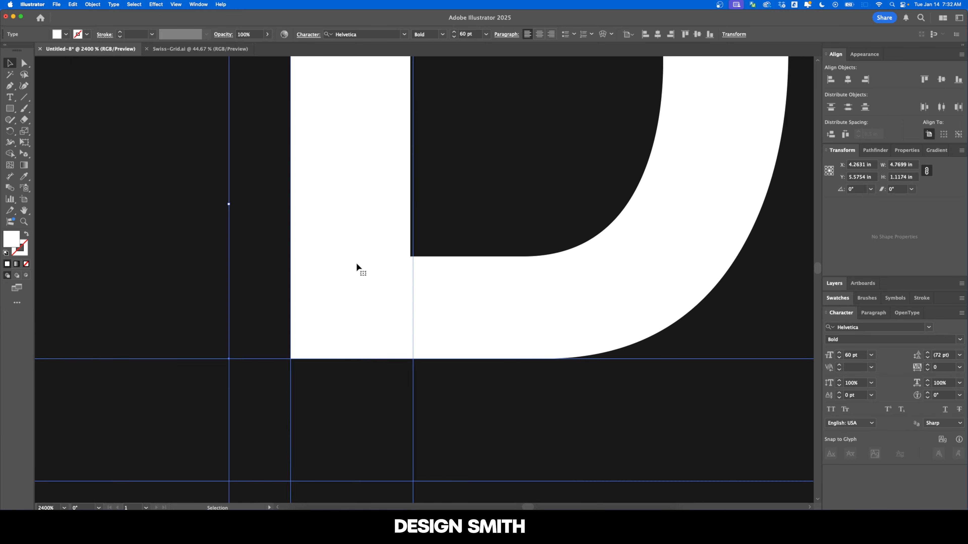
pyautogui.scroll(-15, 309, 276)
pyautogui.press('super+shift+a')
# Step: Draw a white circle about 1.57 in wide below the Discography subtitle and place it against the left margin guides
pyautogui.press('l')
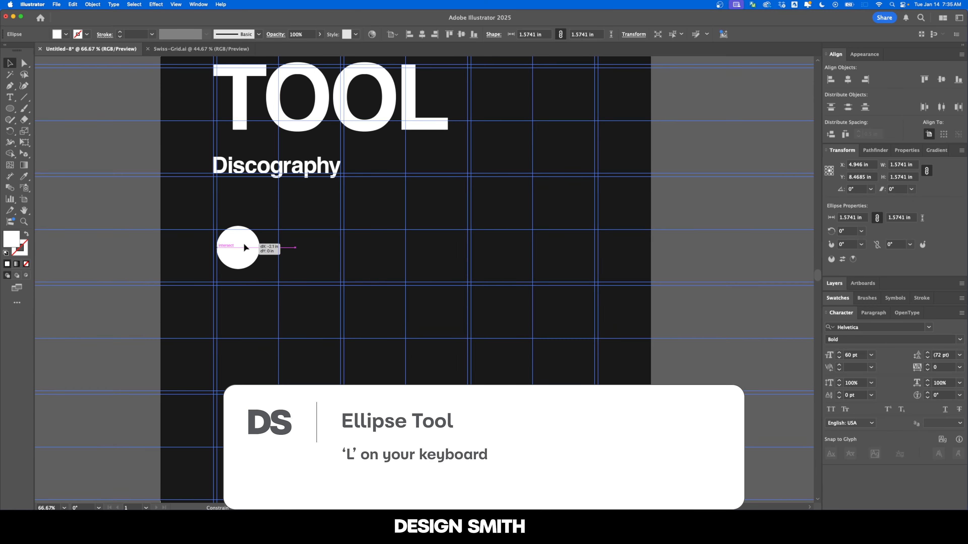
pyautogui.moveTo(243, 243)
pyautogui.mouseDown()
pyautogui.moveTo(248, 258)
pyautogui.moveTo(246, 231)
pyautogui.moveTo(262, 245)
pyautogui.moveTo(254, 229)
pyautogui.mouseUp()
pyautogui.click(300, 220)
# Step: Blend the two white circles at the opposite margins into one row using 15 specified steps
pyautogui.moveTo(177, 188); pyautogui.dragTo(593, 235)
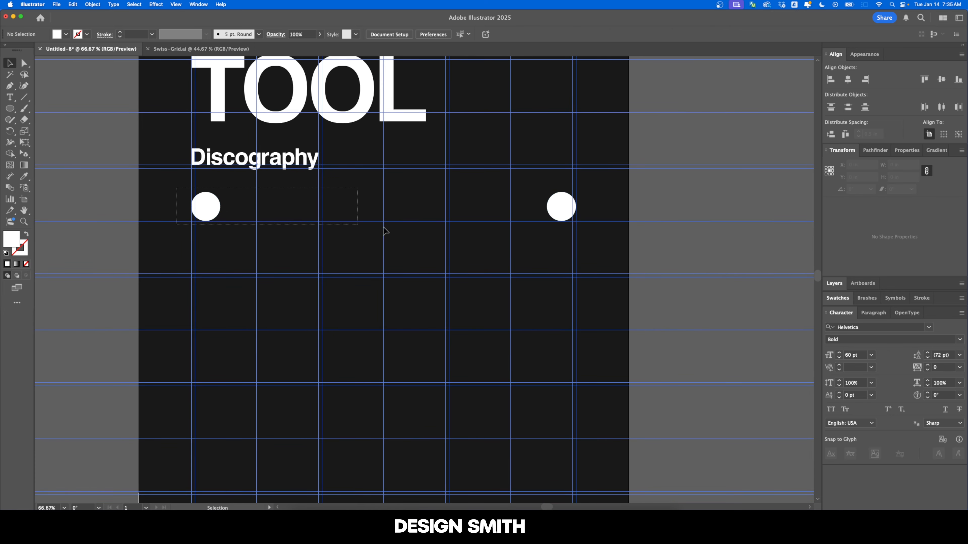
pyautogui.doubleClick(7, 189)
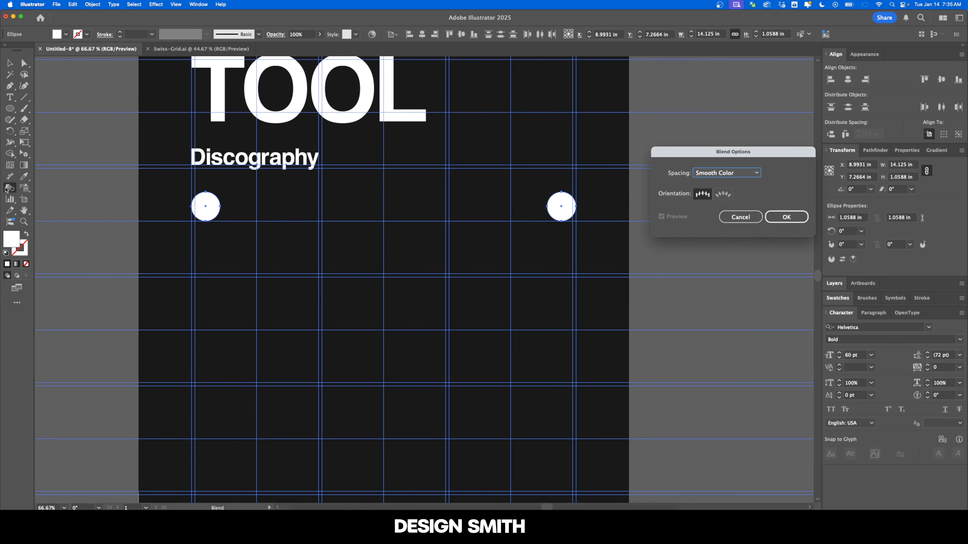
pyautogui.click(730, 177)
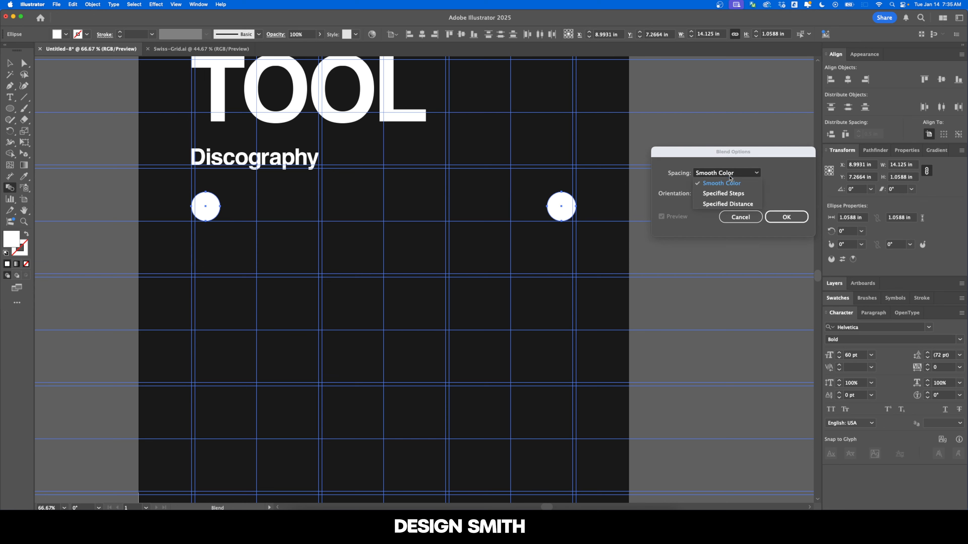
pyautogui.click(736, 194)
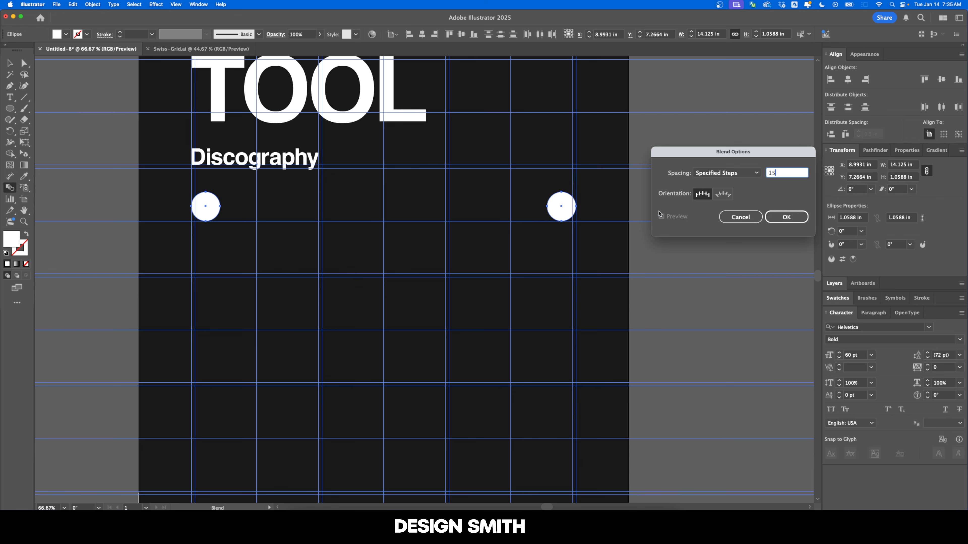
pyautogui.click(785, 218)
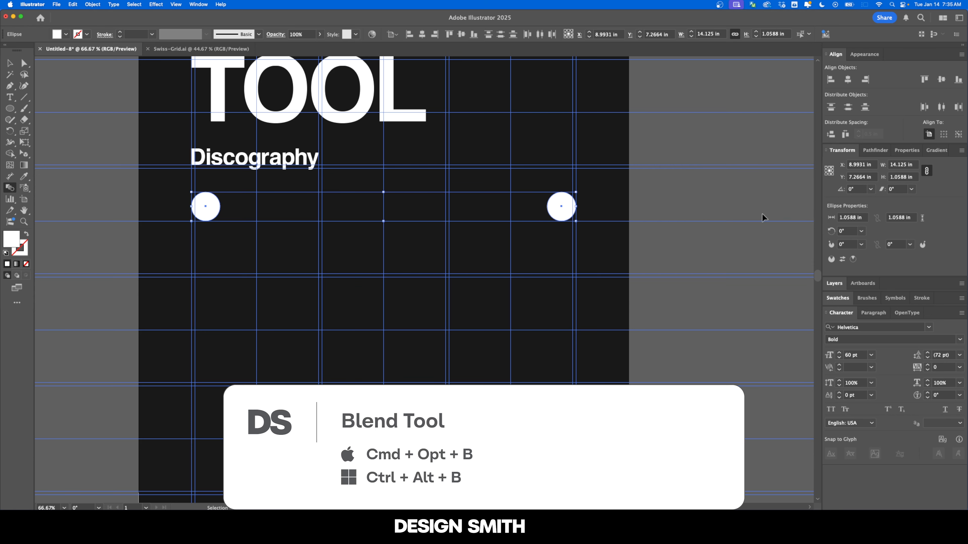
pyautogui.press('alt+super+b')
pyautogui.press('v')
pyautogui.press('shift+super+a')
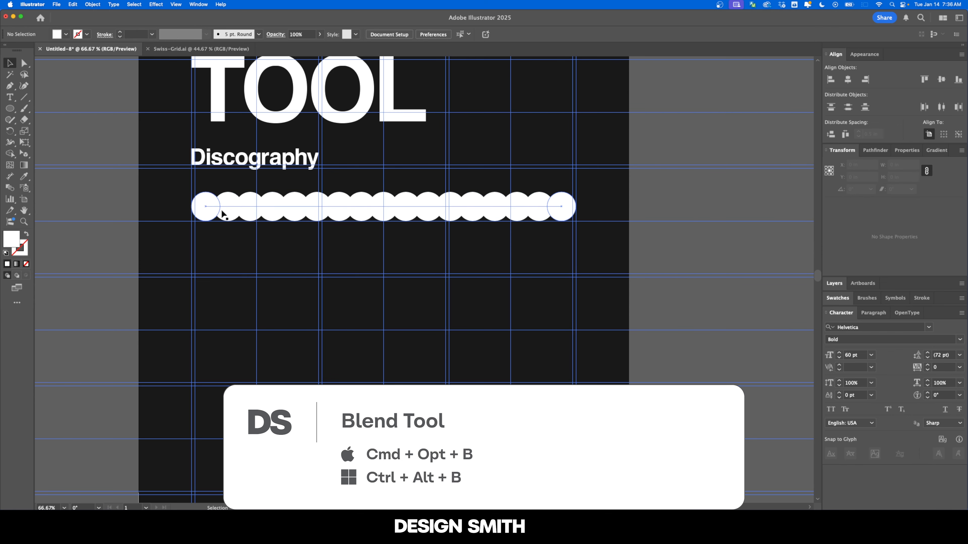
# Step: Scale the blend's two end circles uniformly to 90% with Scale Corners turned off
pyautogui.press('a')
pyautogui.click(207, 202)
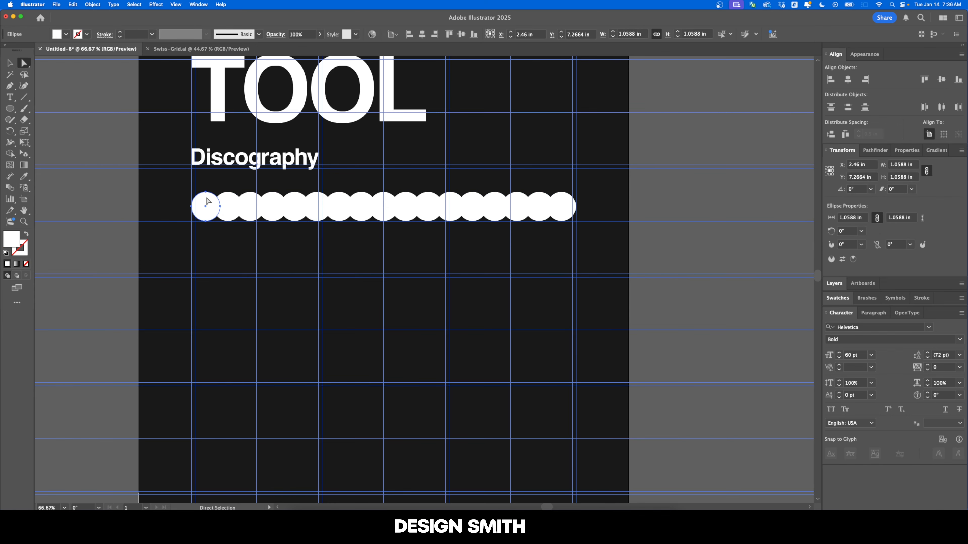
pyautogui.keyDown('shift'); pyautogui.click(562, 202); pyautogui.keyUp('shift')
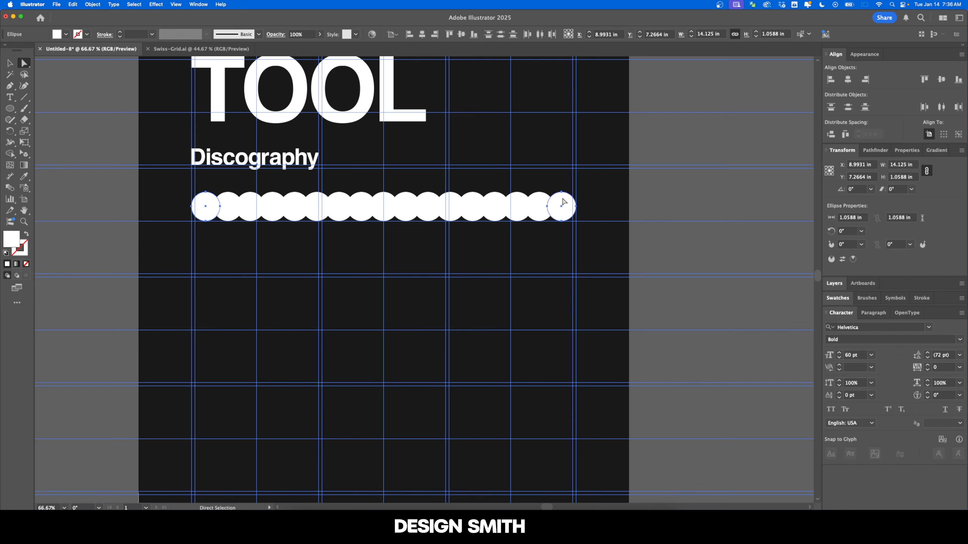
pyautogui.press('s')
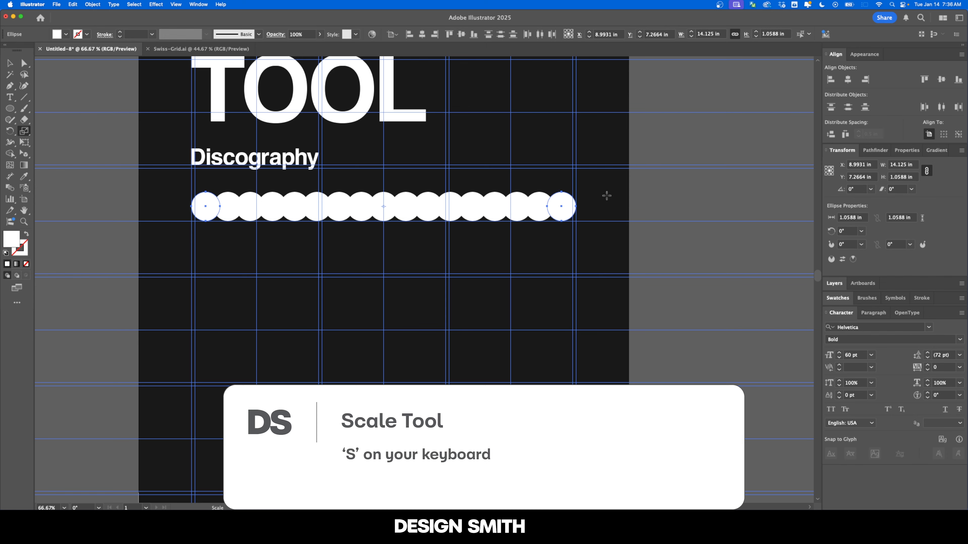
pyautogui.press('Return')
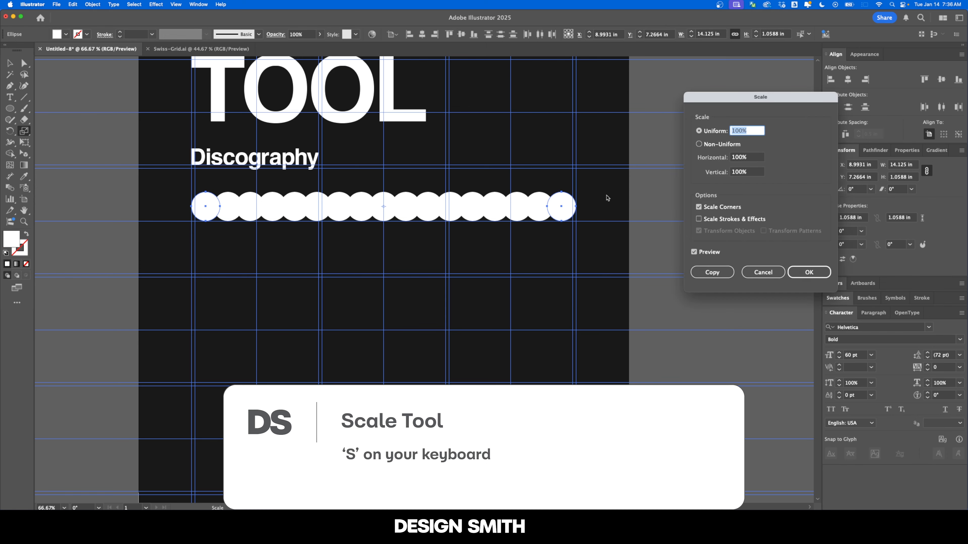
pyautogui.write('90')
pyautogui.click(698, 207)
pyautogui.click(747, 131)
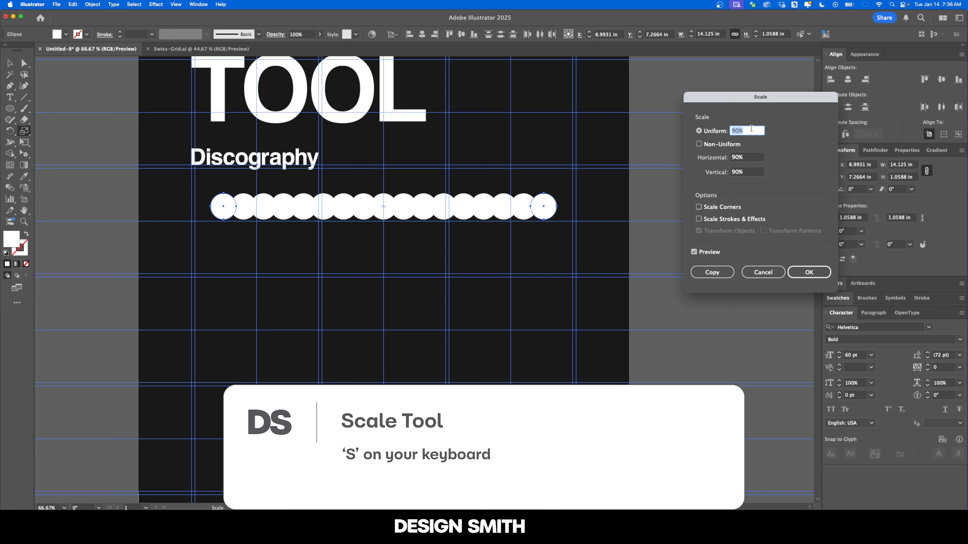
pyautogui.press('Return')
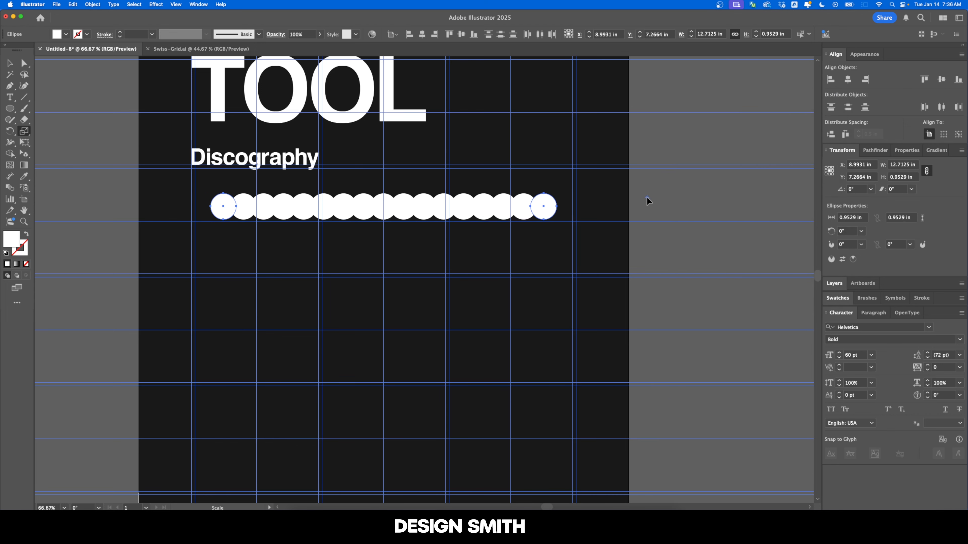
# Step: Move the blend's two end circles outward so the row spans between the outermost left and right margin guides
pyautogui.press('a')
pyautogui.click(546, 209)
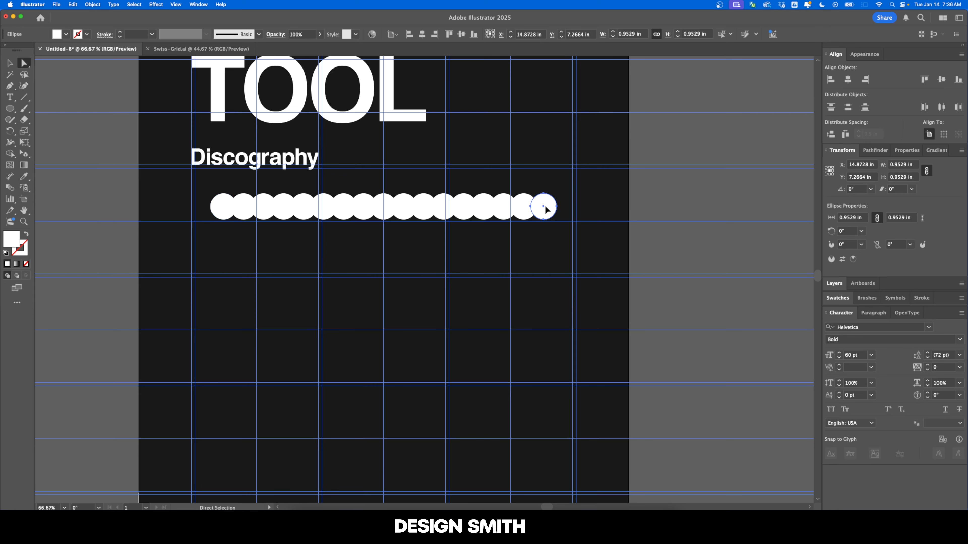
pyautogui.moveTo(546, 209); pyautogui.dragTo(563, 208)
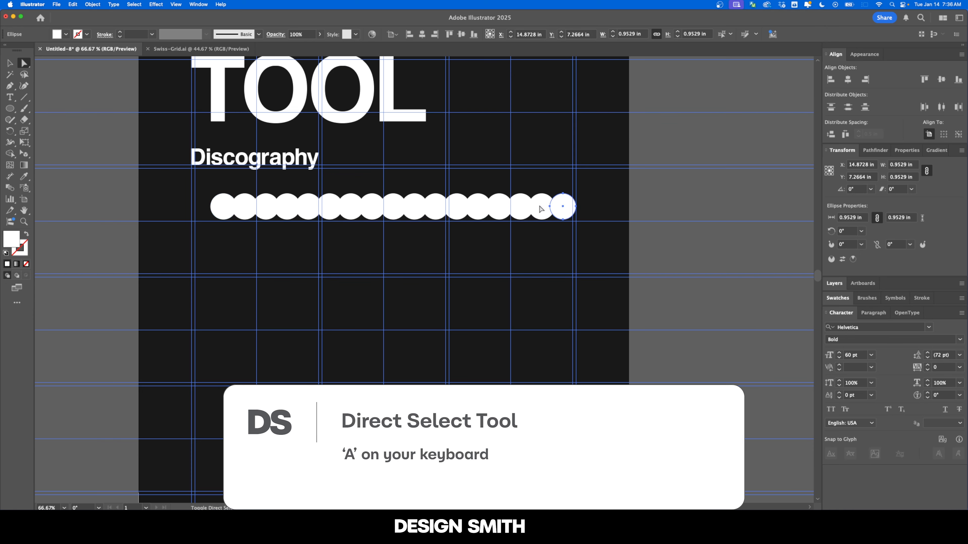
pyautogui.moveTo(223, 207); pyautogui.dragTo(204, 213)
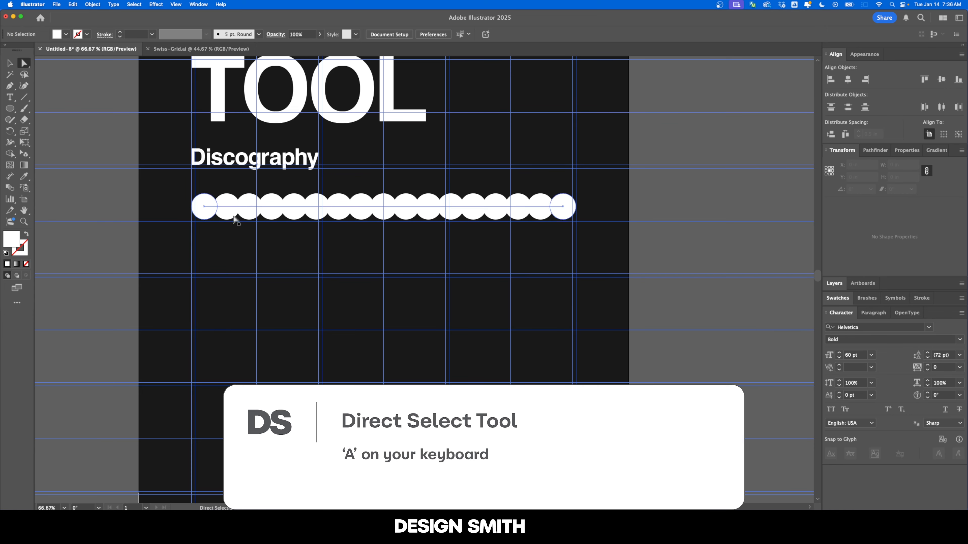
pyautogui.press('v')
pyautogui.click(210, 211)
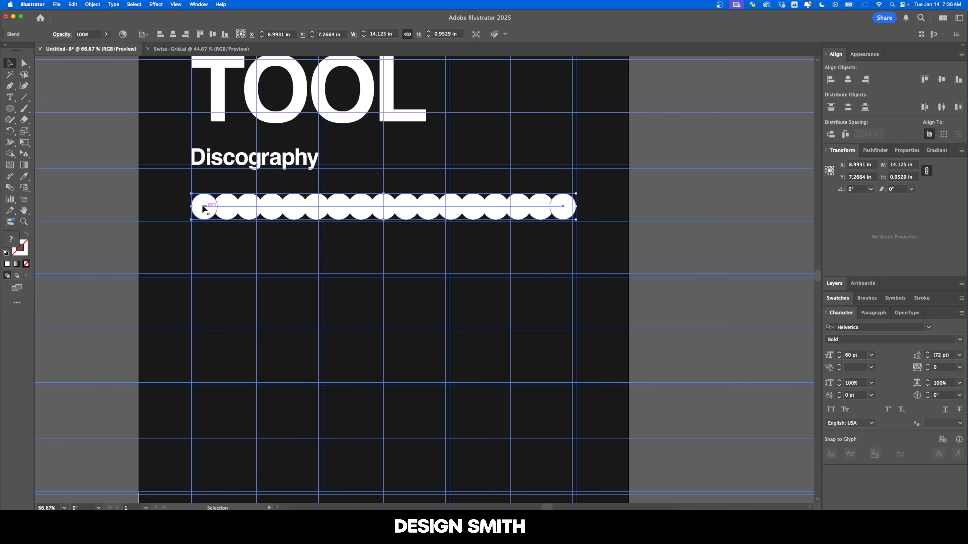
# Step: Scale the blend's end circles down to about 0.81 in wide and place them back against the outermost margin guides
pyautogui.press('super+z')
pyautogui.press('a')
pyautogui.click(548, 208)
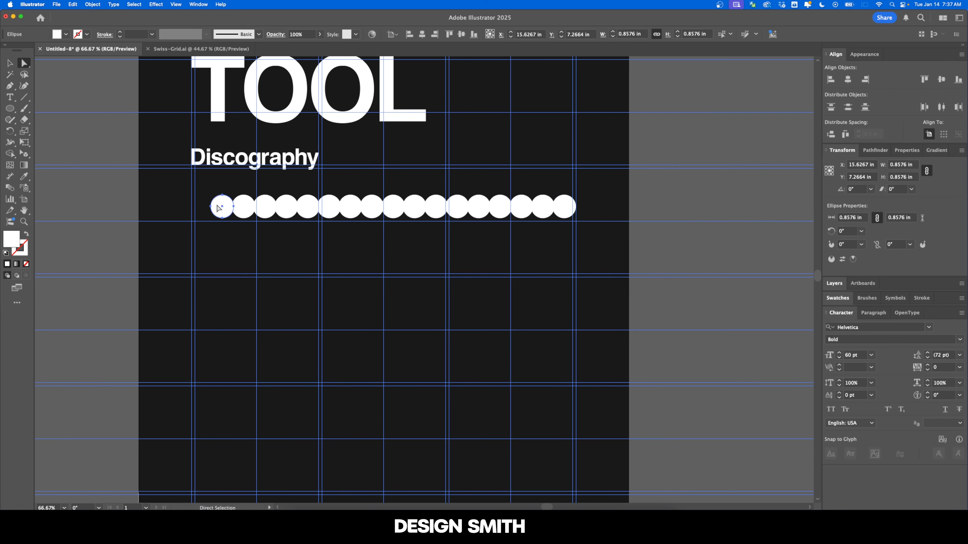
pyautogui.keyDown('shift'); pyautogui.click(221, 206); pyautogui.keyUp('shift')
pyautogui.press('s')
pyautogui.press('Return')
pyautogui.write('85')
pyautogui.press('Return')
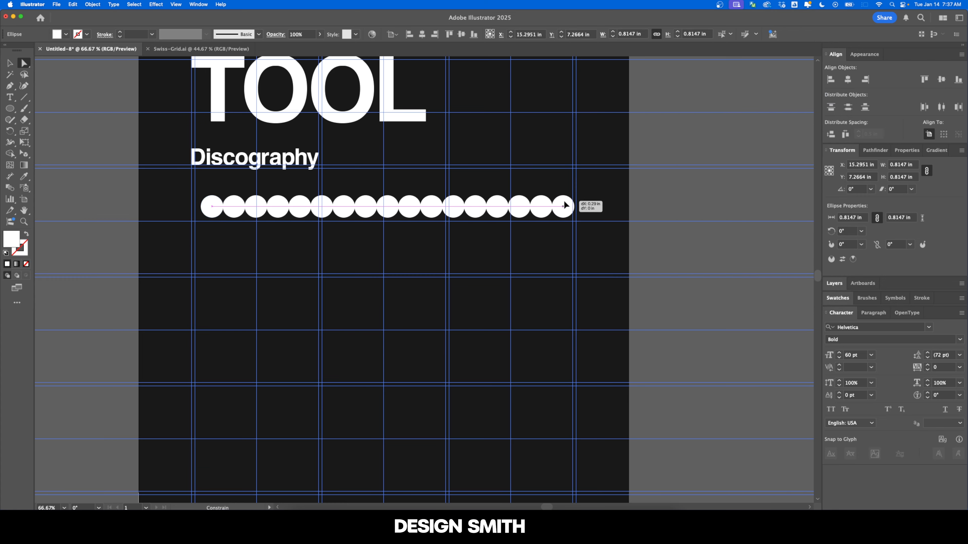
pyautogui.press('super+shift+a')
pyautogui.scroll(5, 209, 206)
pyautogui.scroll(1, 189, 217)
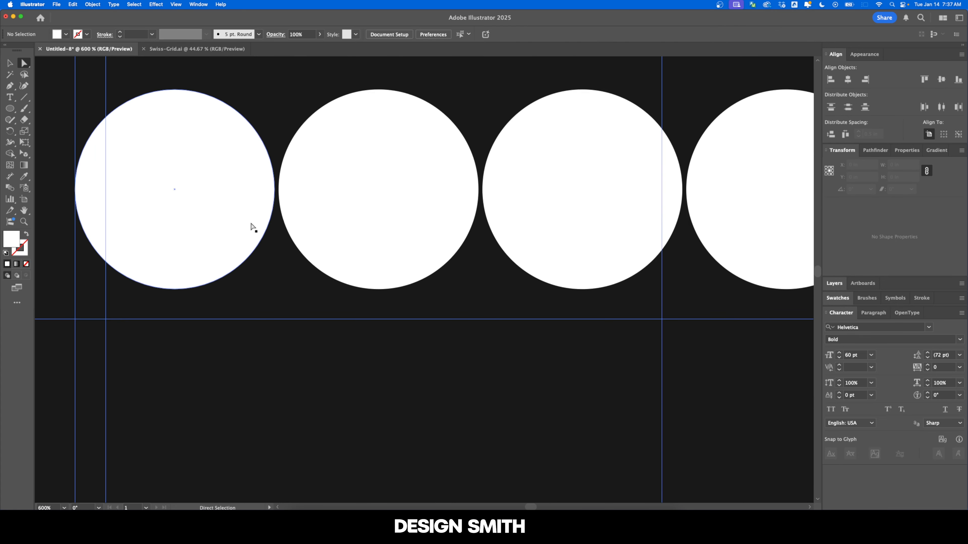
pyautogui.scroll(-2, 280, 249)
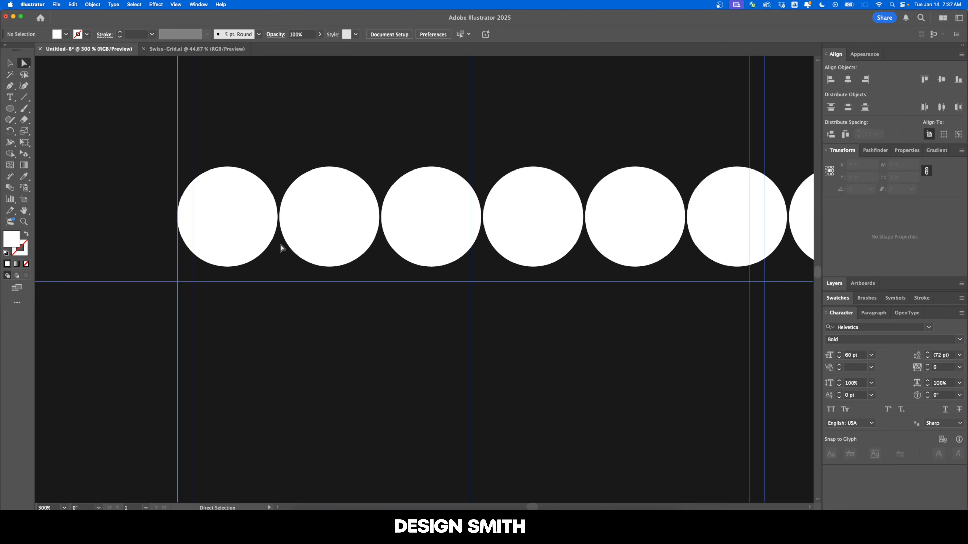
pyautogui.press('super+0')
pyautogui.press('v')
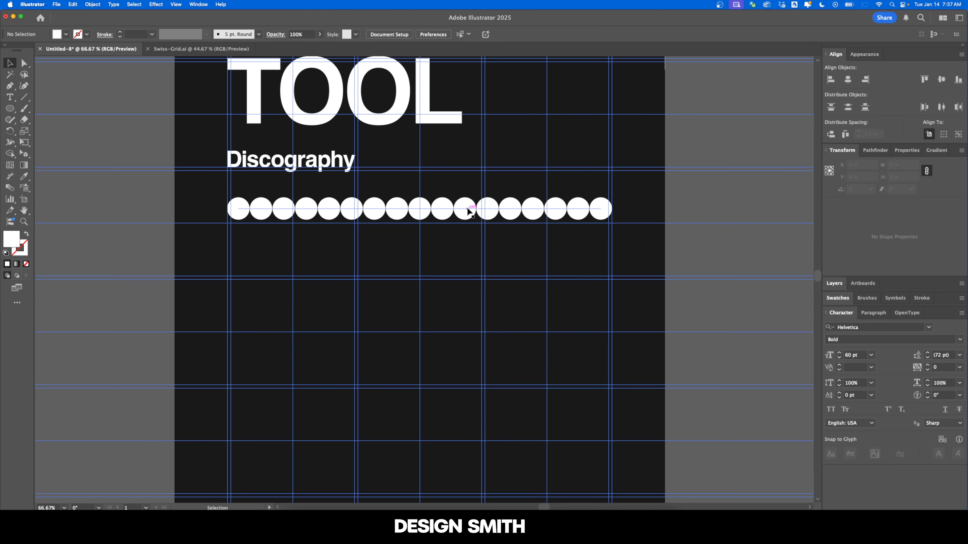
# Step: Try to duplicate the blended circle row directly beneath the original so the two rows touch
pyautogui.click(469, 210)
pyautogui.moveTo(469, 209); pyautogui.dragTo(469, 234)
pyautogui.scroll(7, 335, 213)
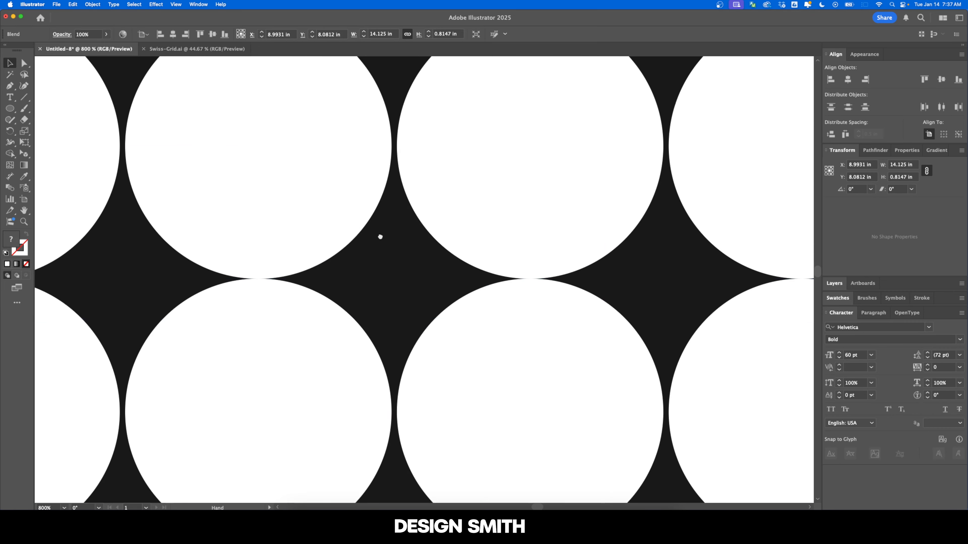
pyautogui.scroll(-2, 377, 233)
pyautogui.moveTo(411, 172); pyautogui.dragTo(445, 197)
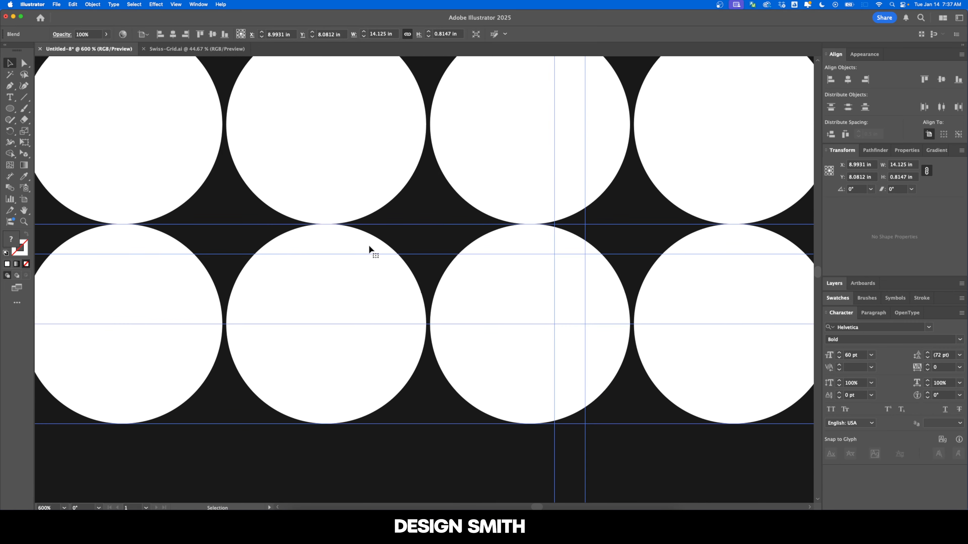
pyautogui.press('super+0')
pyautogui.press('super+z')
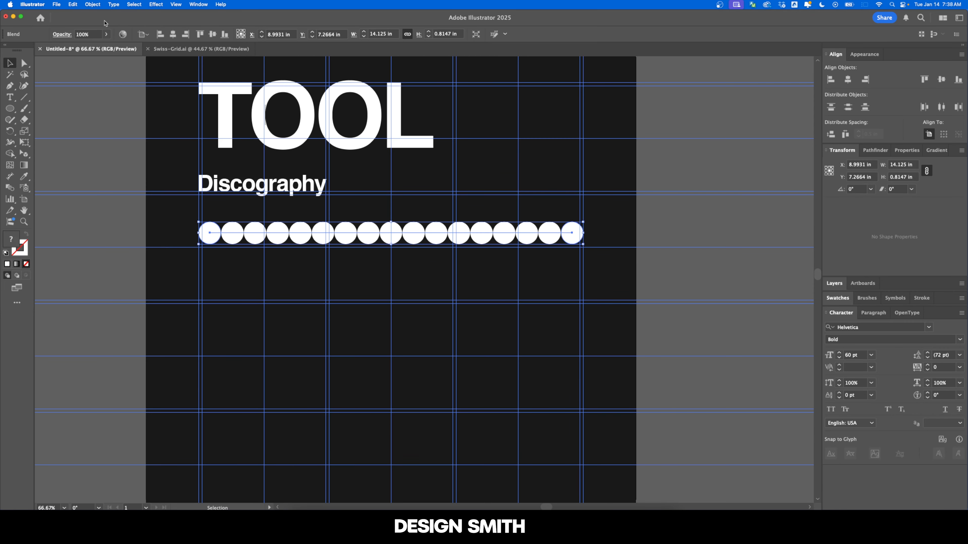
# Step: Expand the circle blend's object and fill, and ungroup the result into separate circles
pyautogui.click(93, 6)
pyautogui.click(127, 117)
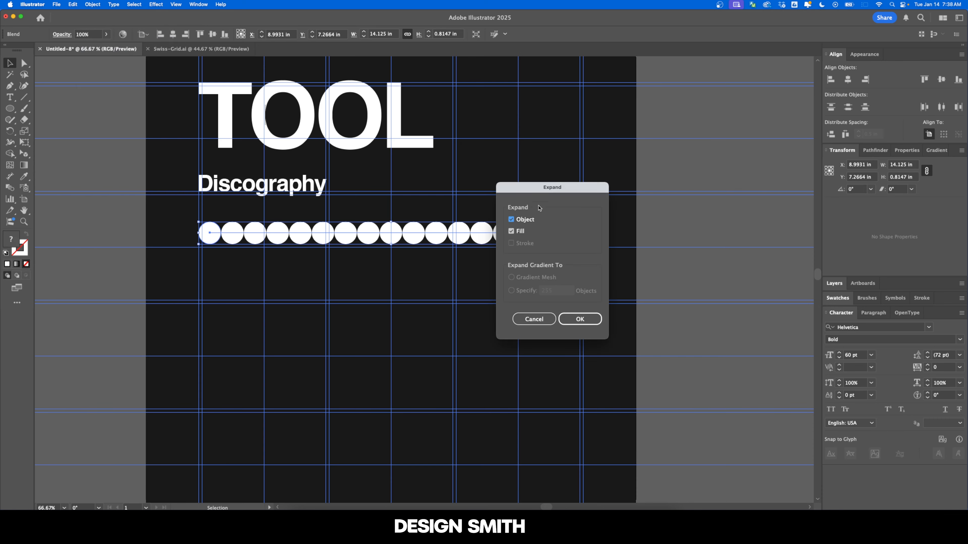
pyautogui.click(585, 324)
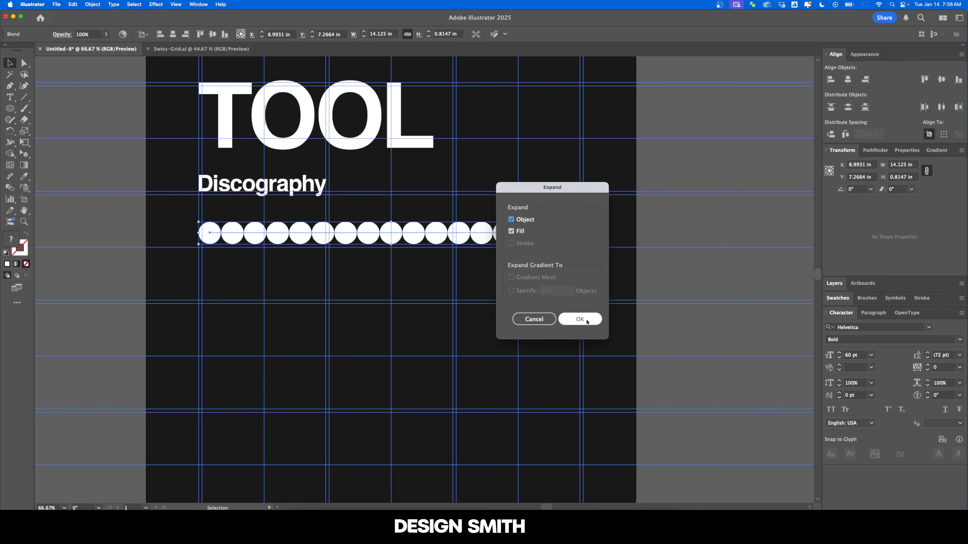
pyautogui.press('shift+super+g')
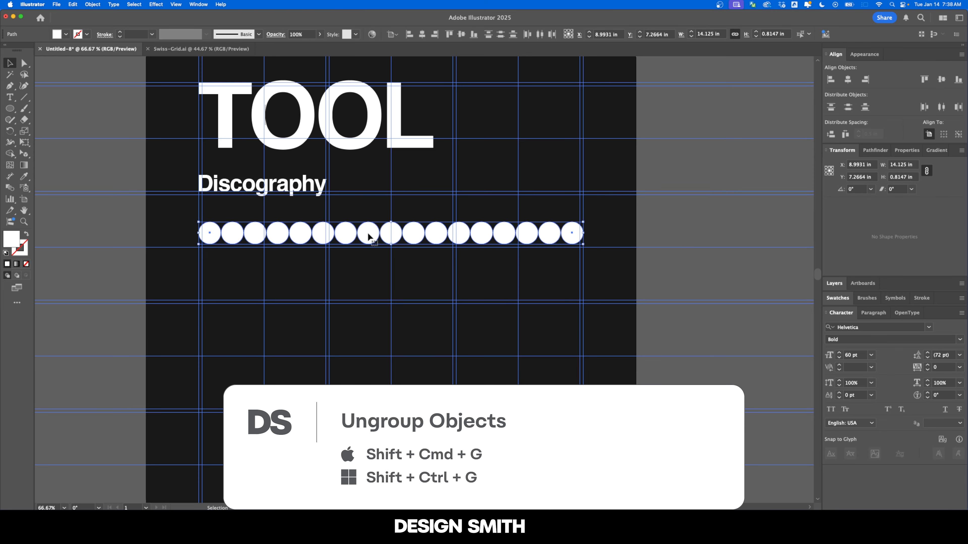
# Step: Duplicate the row of separate circles directly beneath the original so the two rows touch
pyautogui.moveTo(373, 235); pyautogui.dragTo(373, 258)
pyautogui.scroll(5, 318, 277)
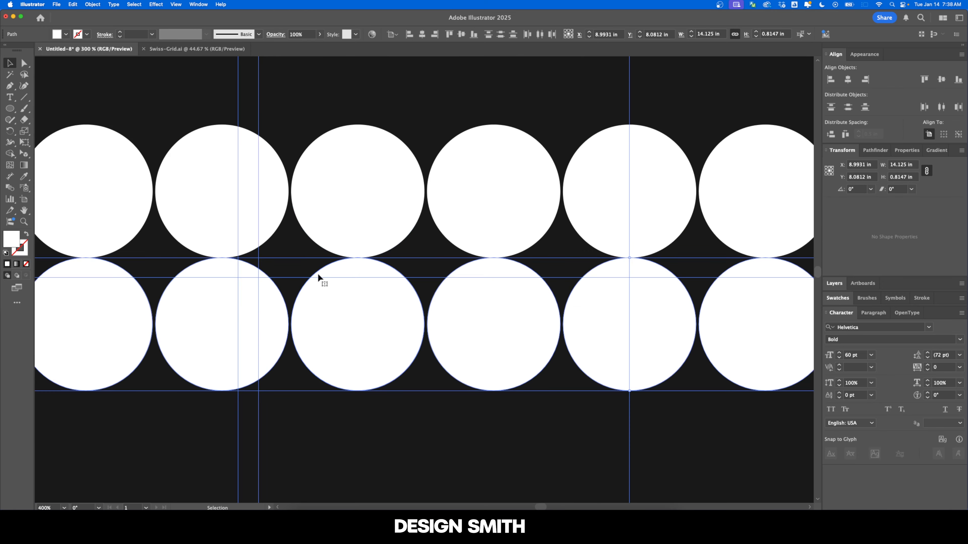
pyautogui.click(408, 250)
# Step: Draw a thin white rectangle spanning the gap between two neighbouring circles, rotate it 90°, and place it just below the upper row
pyautogui.press('m')
pyautogui.scroll(3, 423, 179)
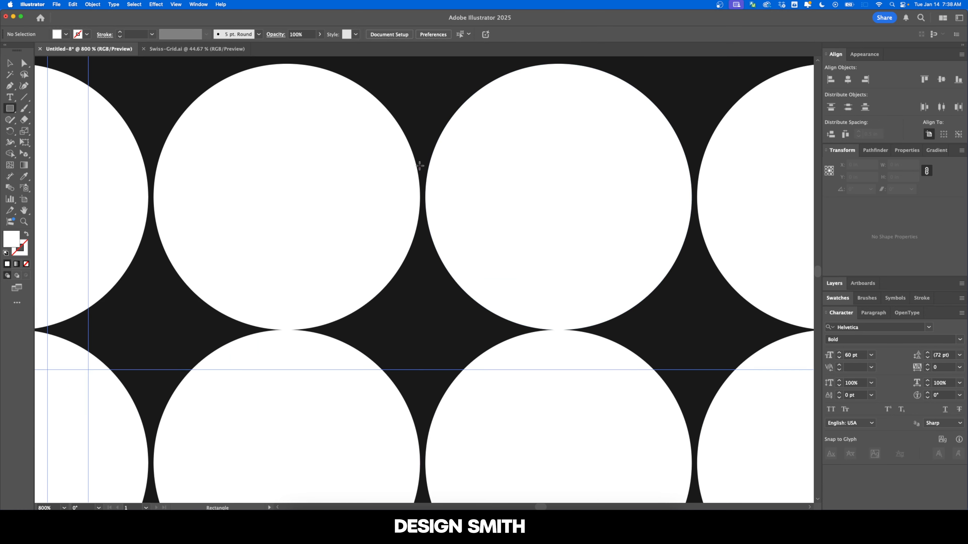
pyautogui.moveTo(421, 161); pyautogui.dragTo(421, 369)
pyautogui.press('v')
pyautogui.moveTo(426, 295); pyautogui.dragTo(380, 320)
pyautogui.scroll(-3, 418, 313)
pyautogui.press('super+1')
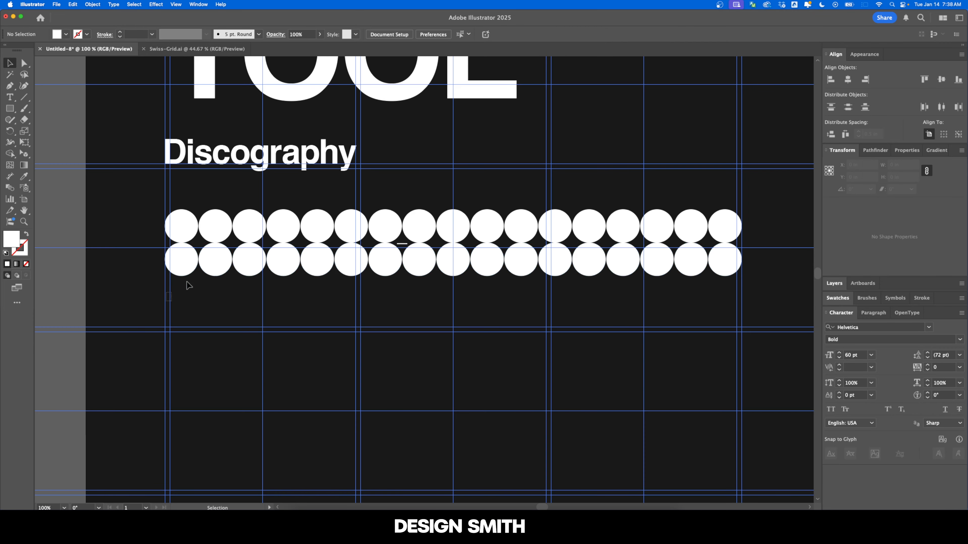
# Step: Group the lower row of circles and move it down to leave a gap below the thin rectangle
pyautogui.moveTo(171, 302); pyautogui.dragTo(751, 267)
pyautogui.press('super+g')
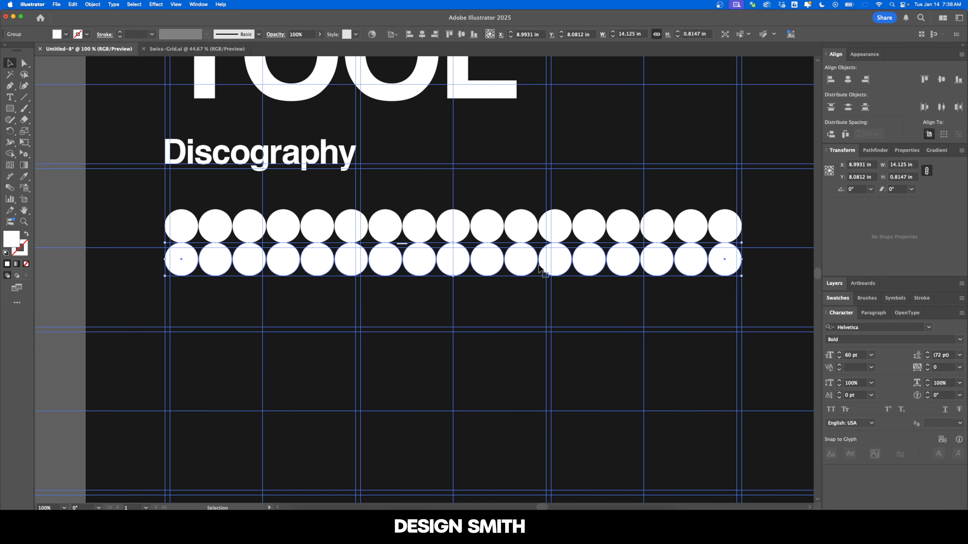
pyautogui.moveTo(420, 256); pyautogui.dragTo(420, 277)
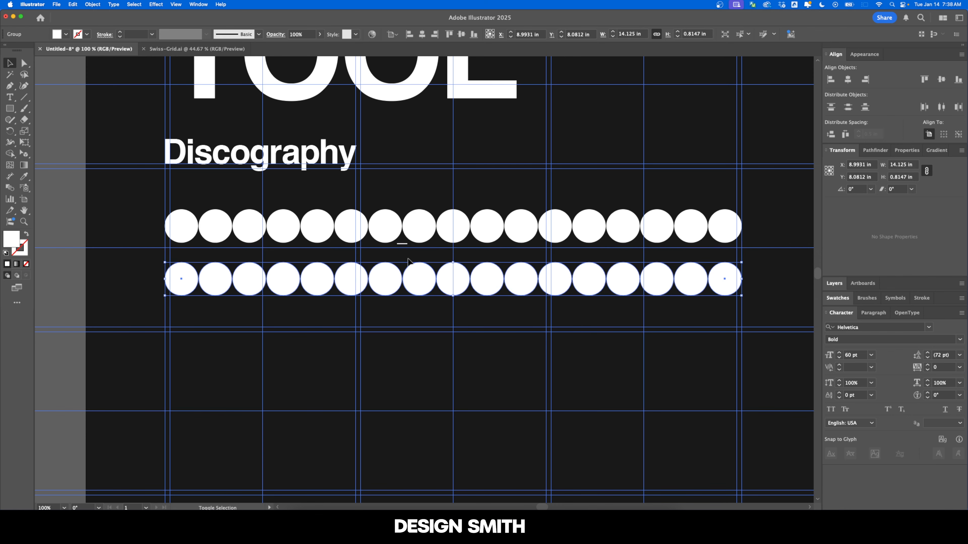
# Step: Distribute an upper circle, the thin rectangle and the lower circle row vertically with 0 in spacing, keeping the upper circle as key object
pyautogui.click(359, 231)
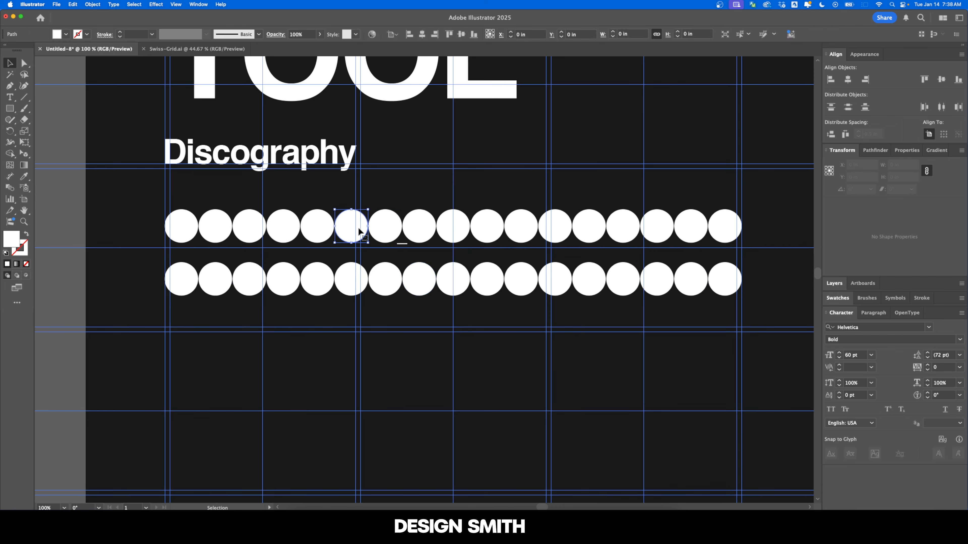
pyautogui.keyDown('shift'); pyautogui.click(404, 243); pyautogui.keyUp('shift')
pyautogui.keyDown('shift'); pyautogui.click(417, 279); pyautogui.keyUp('shift')
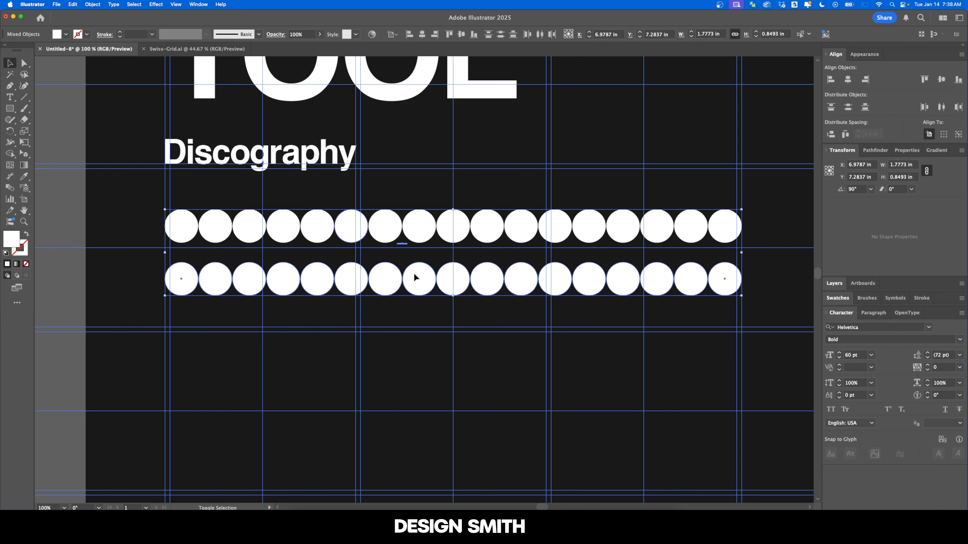
pyautogui.click(352, 224)
pyautogui.click(879, 135)
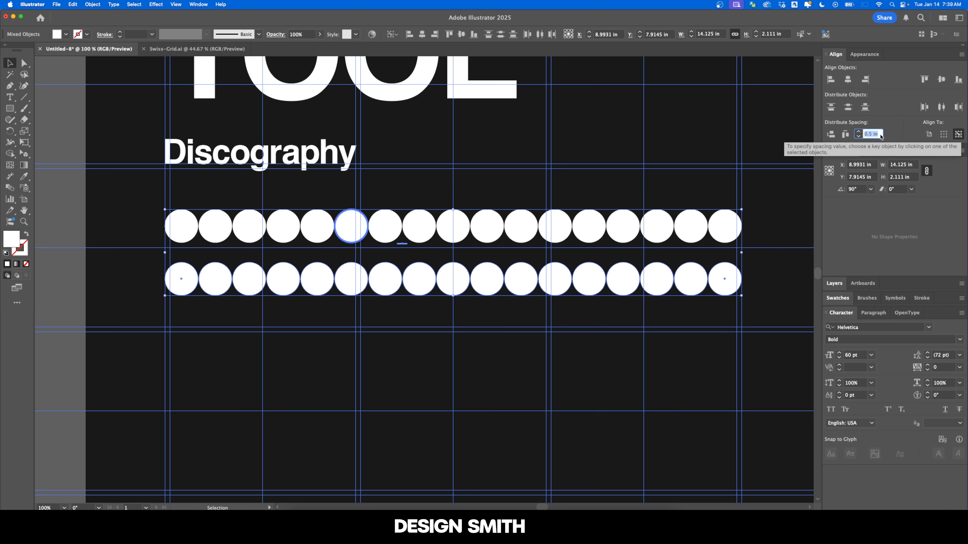
pyautogui.write('0')
pyautogui.press('Return')
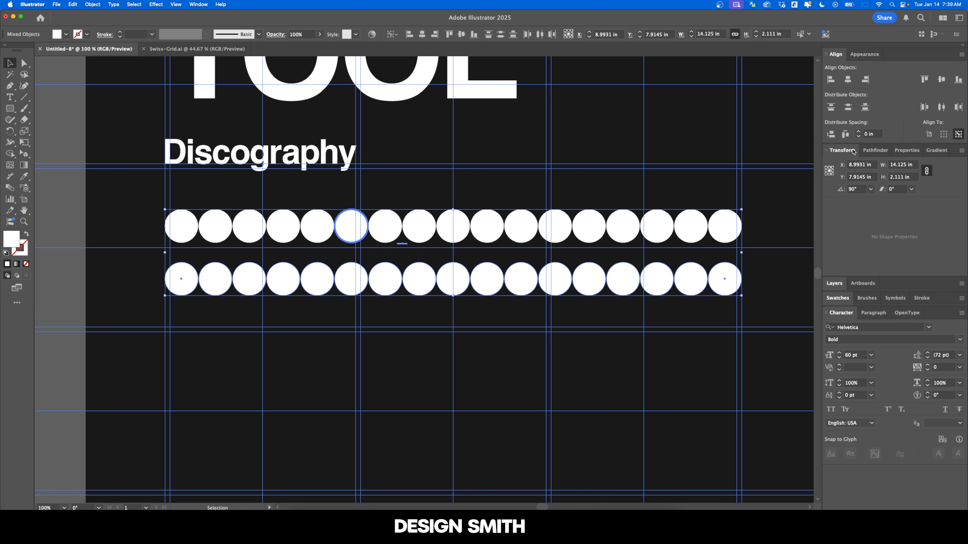
pyautogui.click(831, 136)
# Step: Delete the thin white spacer rectangle between the two rows of circles
pyautogui.press('super+shift+a')
pyautogui.scroll(5, 402, 244)
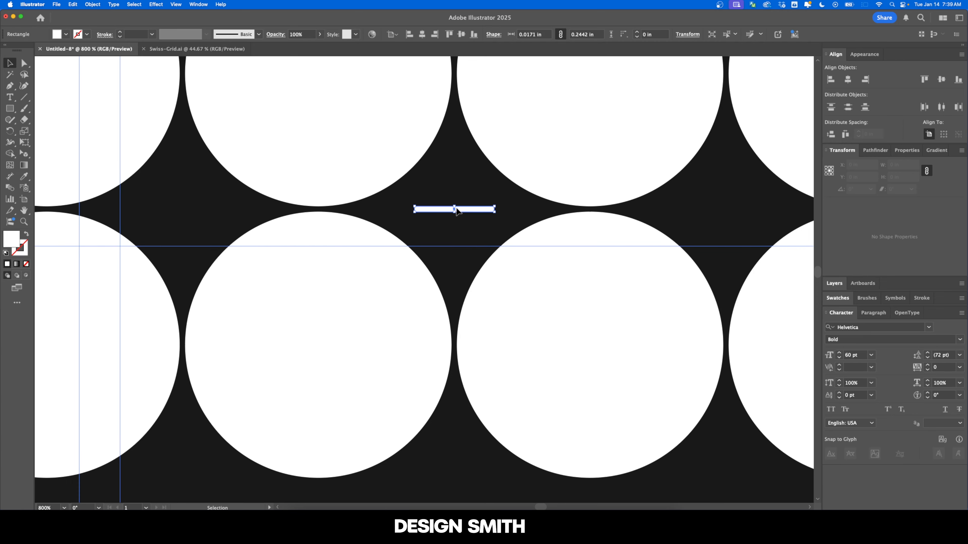
pyautogui.scroll(-7, 456, 211)
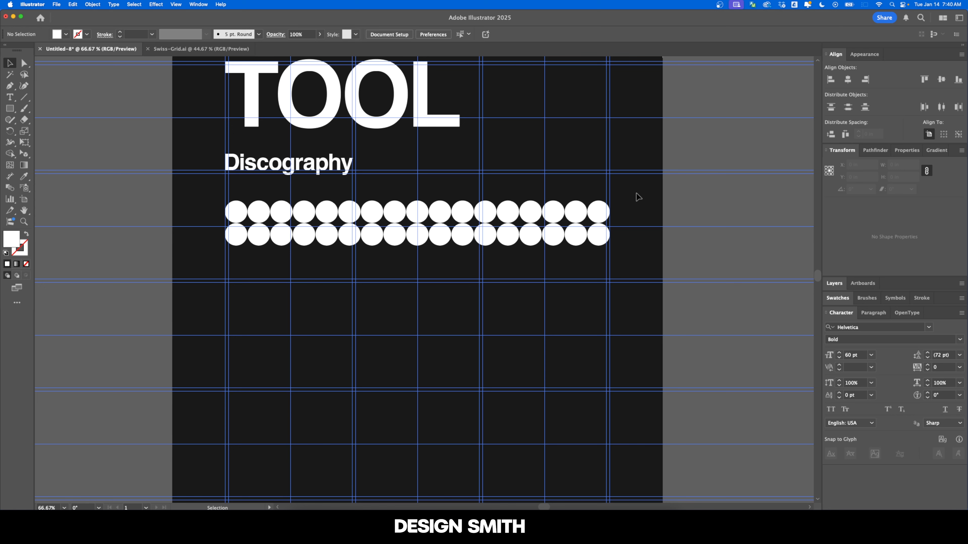
# Step: Delete the last circle of both rows and scale the remaining circles proportionally to a total width of 14.125 in
pyautogui.moveTo(635, 199); pyautogui.dragTo(601, 263)
pyautogui.press('Delete')
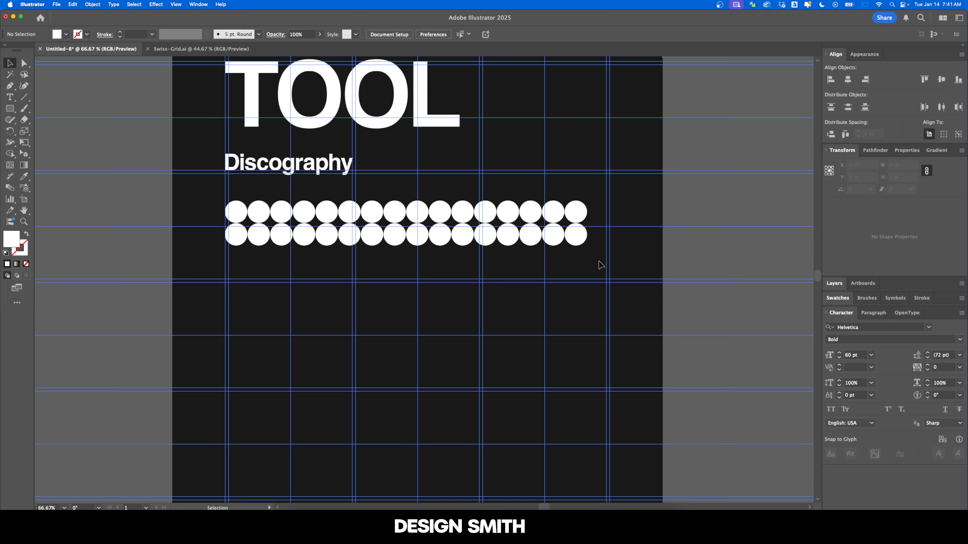
pyautogui.moveTo(600, 197); pyautogui.dragTo(219, 270)
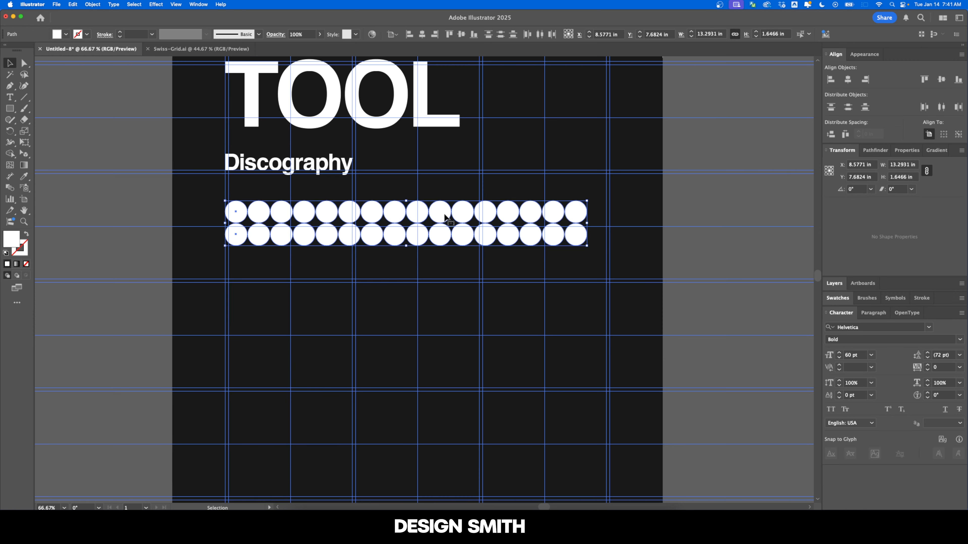
pyautogui.moveTo(588, 223); pyautogui.dragTo(610, 226)
pyautogui.click(633, 268)
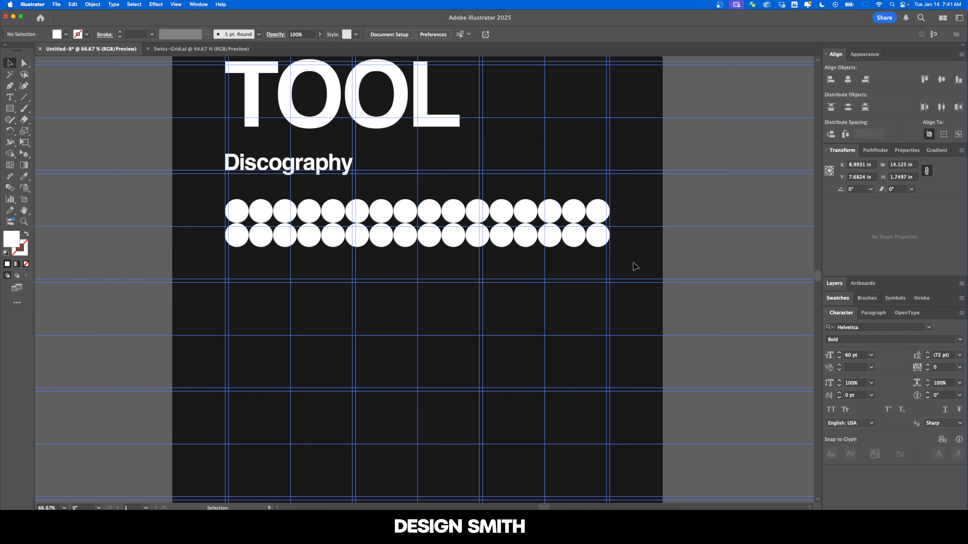
# Step: Duplicate the middle four circles straight down repeatedly to build a two-column stem, forming a T down to the lower margin
pyautogui.scroll(-5, 413, 116)
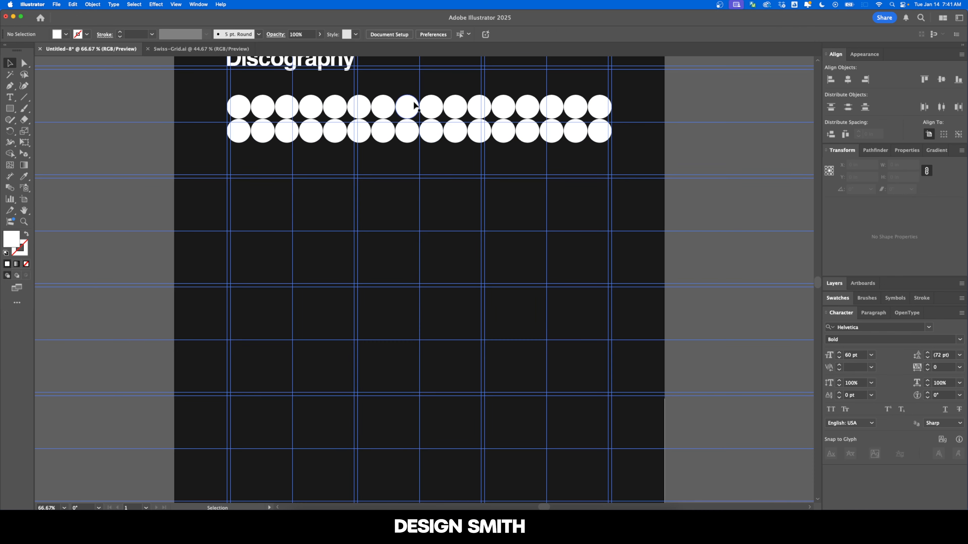
pyautogui.moveTo(430, 91); pyautogui.dragTo(410, 164)
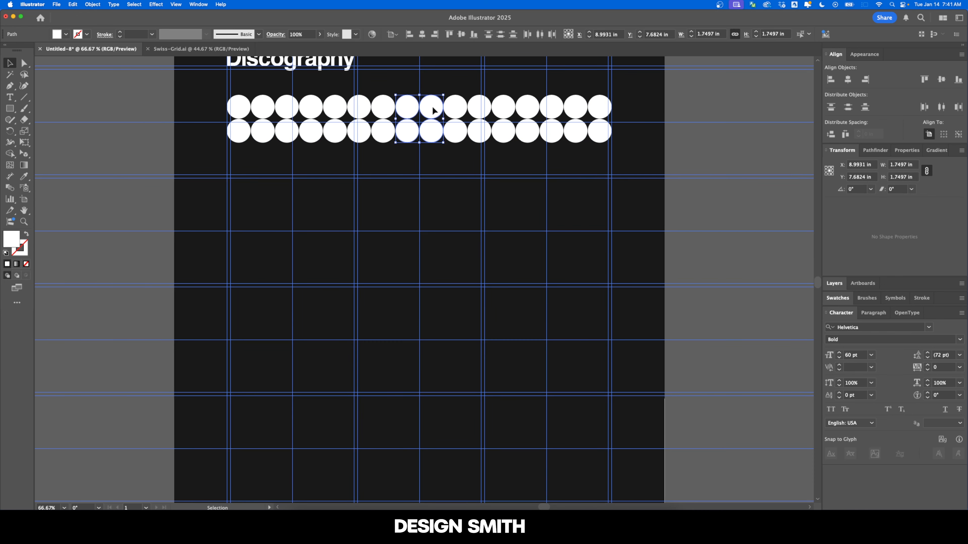
pyautogui.moveTo(434, 111); pyautogui.dragTo(432, 158)
pyautogui.press('super+minus')
pyautogui.press('super+d')
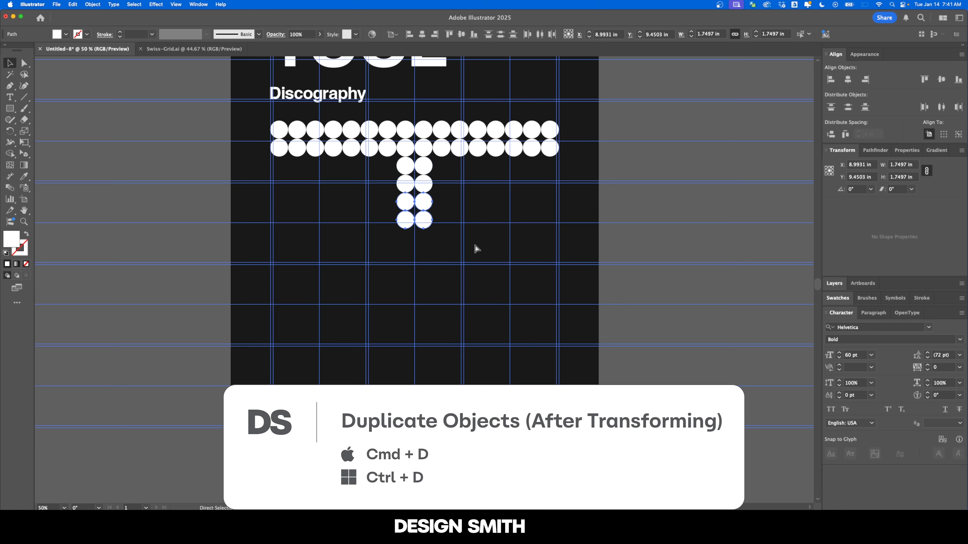
pyautogui.press('super+d')
pyautogui.press('super+d')
pyautogui.press('super+d')
pyautogui.press('super+d')
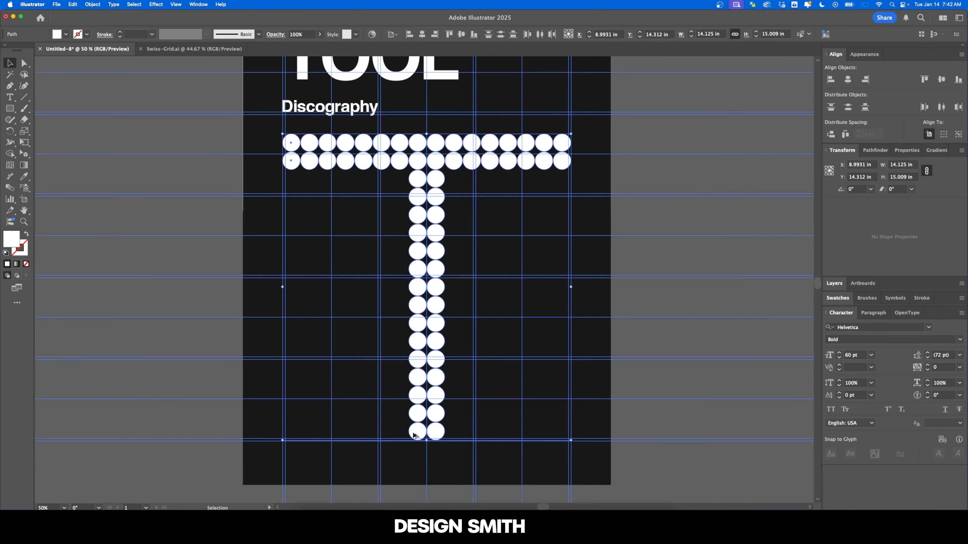
# Step: Move the whole T of circles down so the stem's last circles rest on the lowest horizontal guide
pyautogui.scroll(6, 417, 432)
pyautogui.scroll(-5, 415, 436)
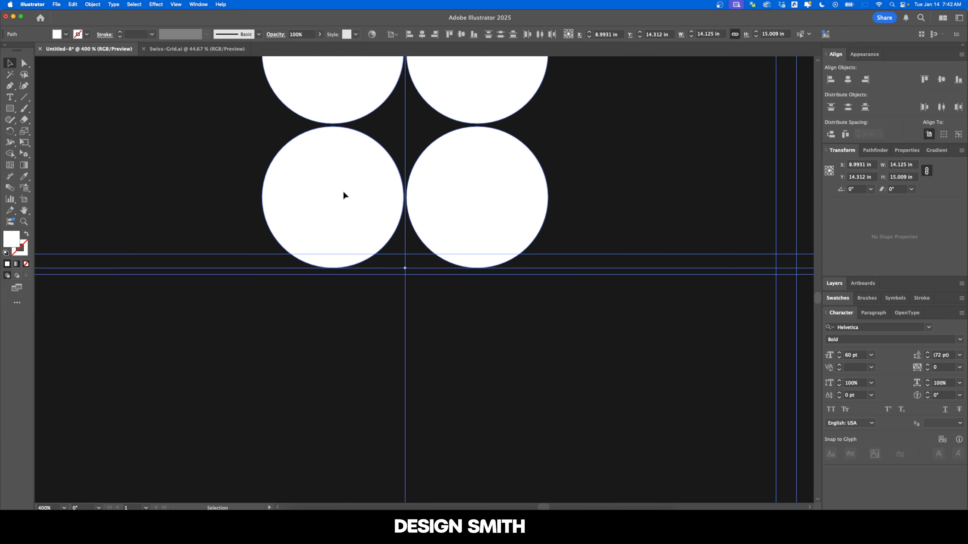
pyautogui.moveTo(484, 197); pyautogui.dragTo(484, 206)
pyautogui.click(536, 284)
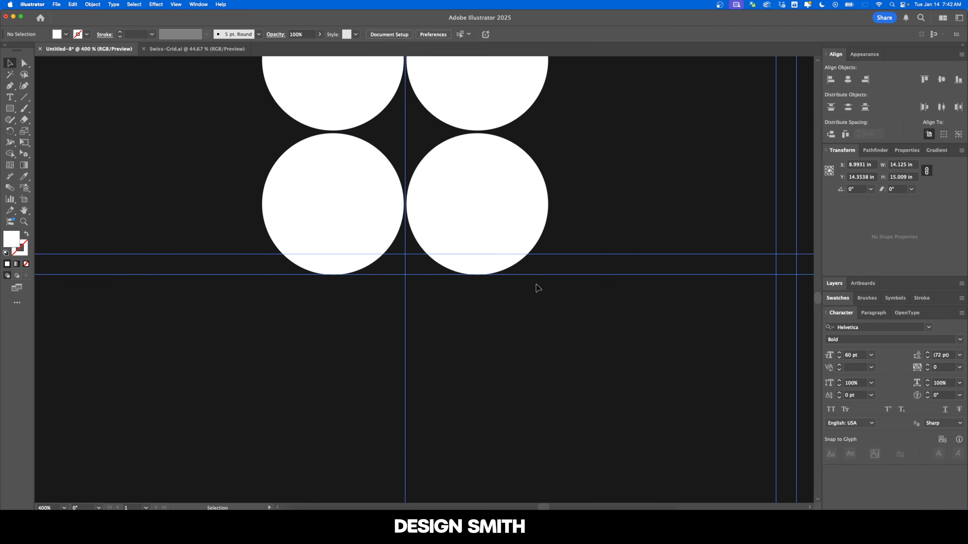
pyautogui.scroll(-10, 537, 284)
pyautogui.scroll(3, 536, 284)
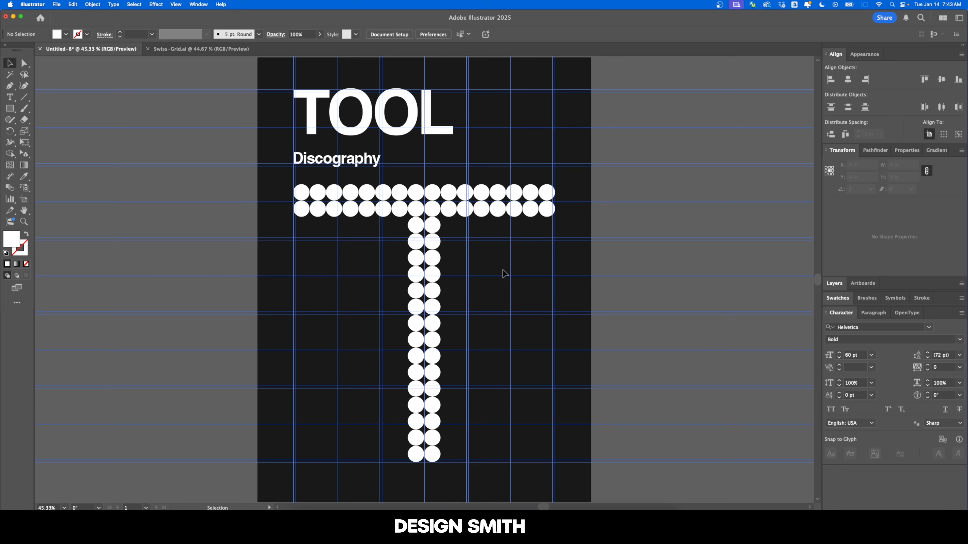
# Step: Copy circles beneath the crossbar's ends, adding two below its right end and one below its left end
pyautogui.scroll(1, 504, 274)
pyautogui.moveTo(416, 178); pyautogui.dragTo(549, 182)
pyautogui.click(458, 188)
pyautogui.moveTo(397, 181); pyautogui.dragTo(270, 183)
pyautogui.click(281, 200)
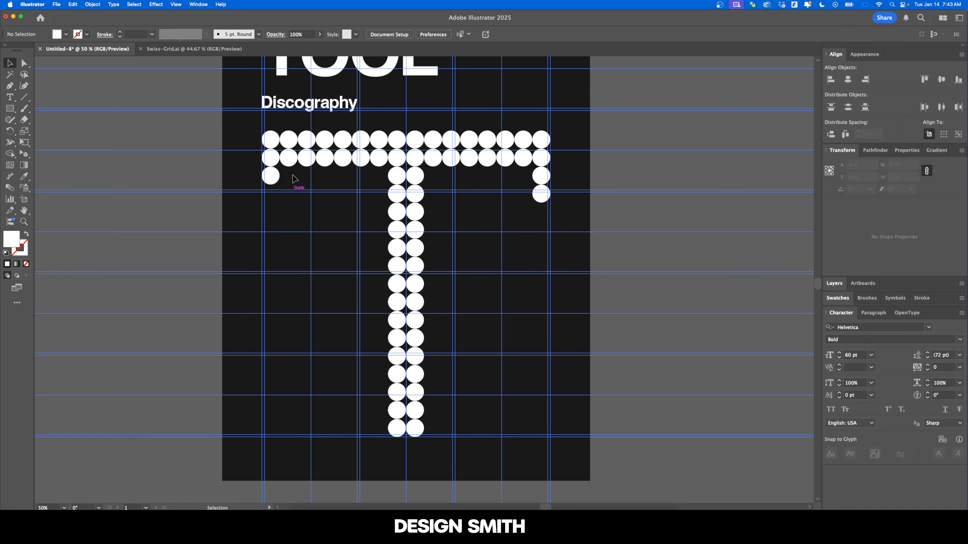
# Step: Select scattered white circles across the T and recolor them with the palette's red
pyautogui.scroll(5, 255, 168)
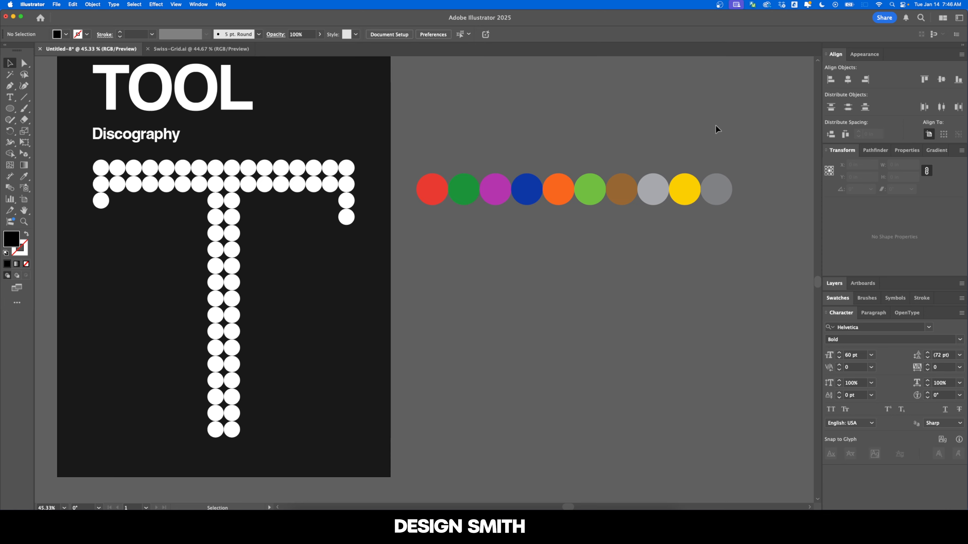
pyautogui.hscroll(-2, 715, 125)
pyautogui.click(140, 170)
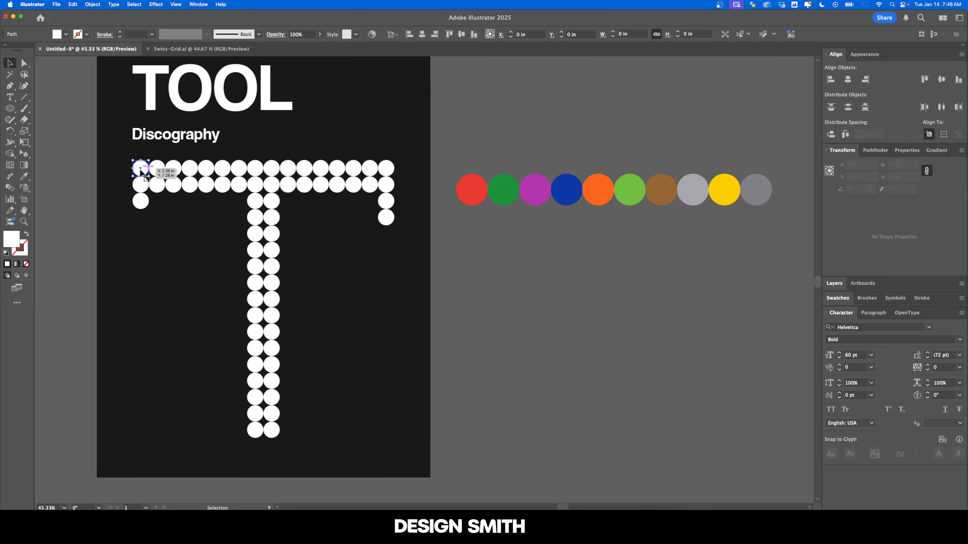
pyautogui.moveTo(149, 177); pyautogui.dragTo(192, 192)
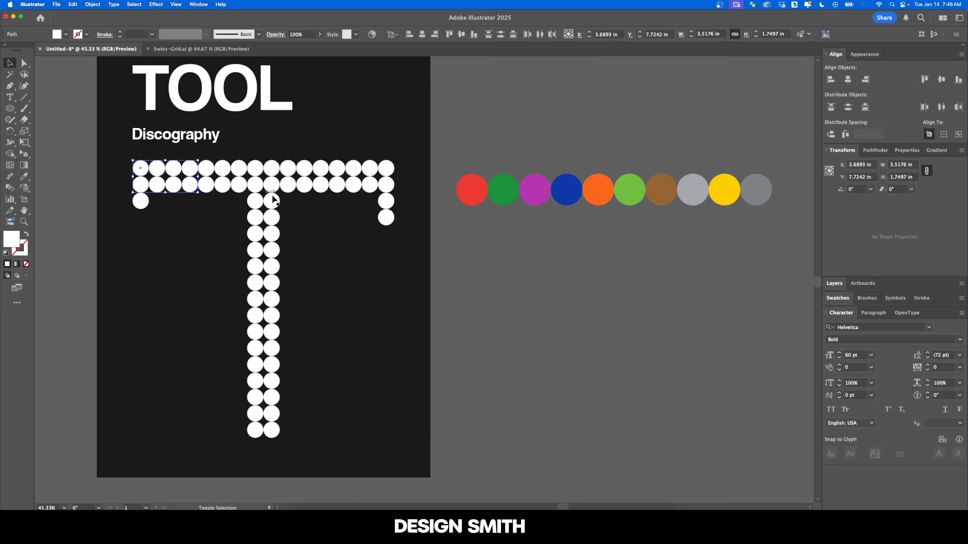
pyautogui.moveTo(132, 189); pyautogui.dragTo(263, 358)
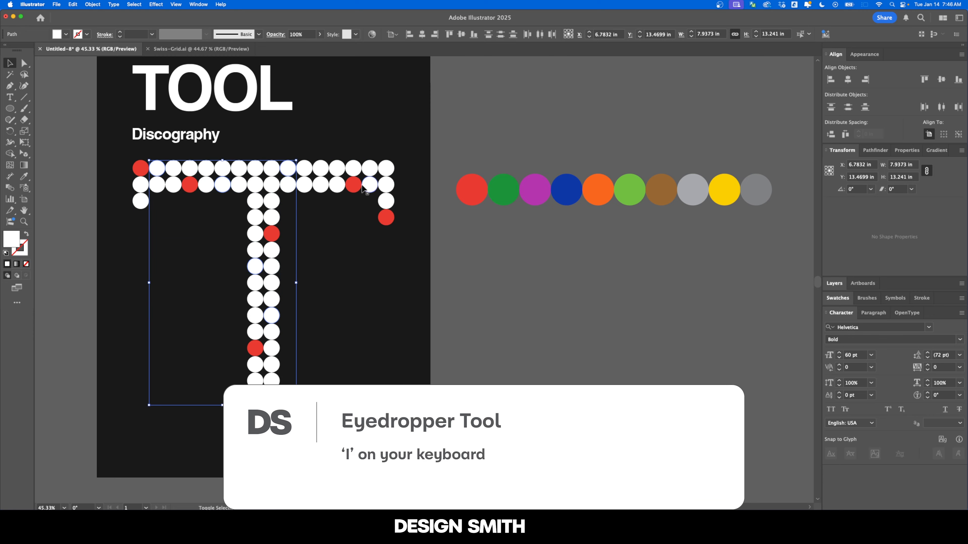
# Step: Recolor further scattered white circles of the T with the palette's dark green, purple and blue using the Eyedropper
pyautogui.press('i')
pyautogui.click(503, 190)
pyautogui.press('i')
pyautogui.click(536, 189)
pyautogui.press('i')
pyautogui.click(566, 190)
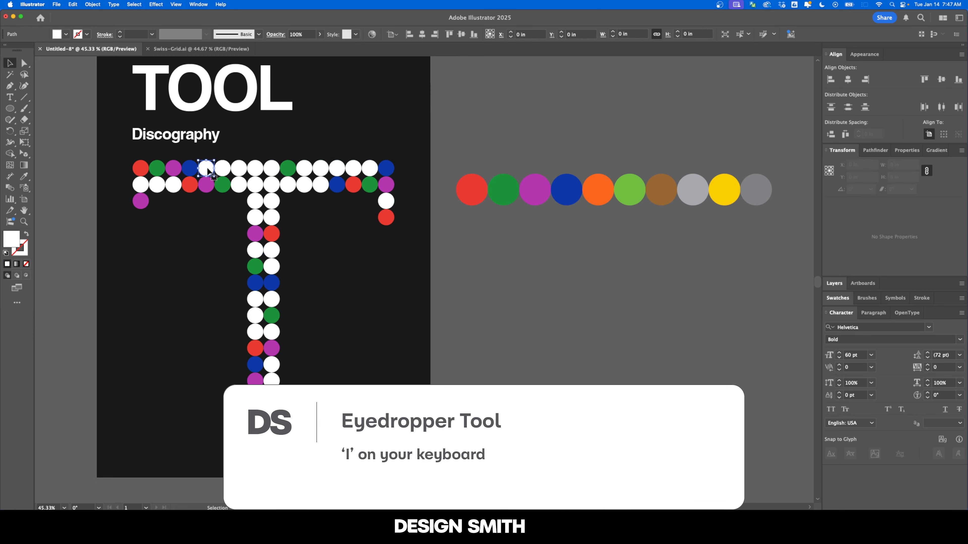
# Step: Recolor more scattered white circles of the T with the palette's orange, light green and brown using the Eyedropper
pyautogui.press('i')
pyautogui.click(598, 190)
pyautogui.press('i')
pyautogui.click(629, 190)
pyautogui.press('i')
pyautogui.click(661, 190)
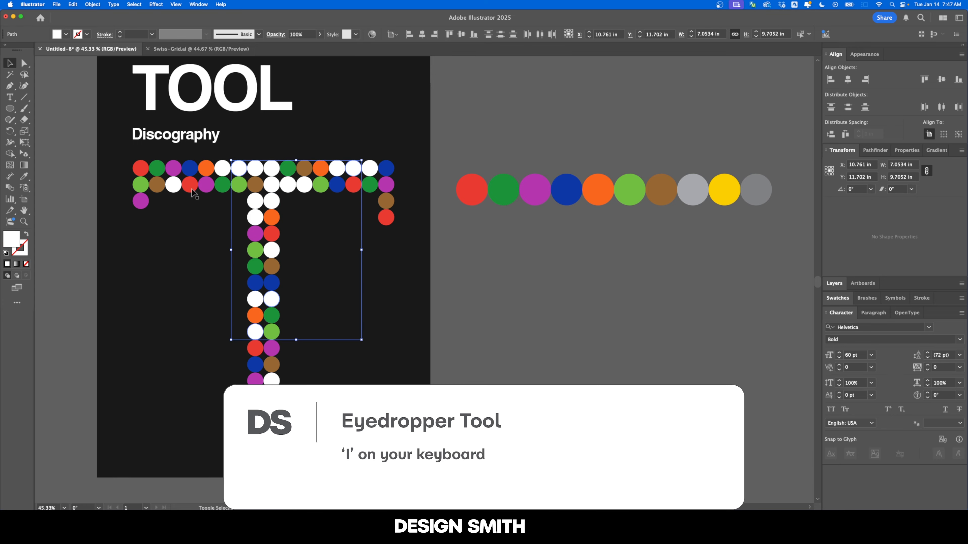
# Step: Recolor the remaining white circles of the T with the palette's light gray, yellow and dark gray using the Eyedropper
pyautogui.press('i')
pyautogui.click(692, 190)
pyautogui.press('i')
pyautogui.click(724, 190)
pyautogui.press('i')
pyautogui.click(756, 190)
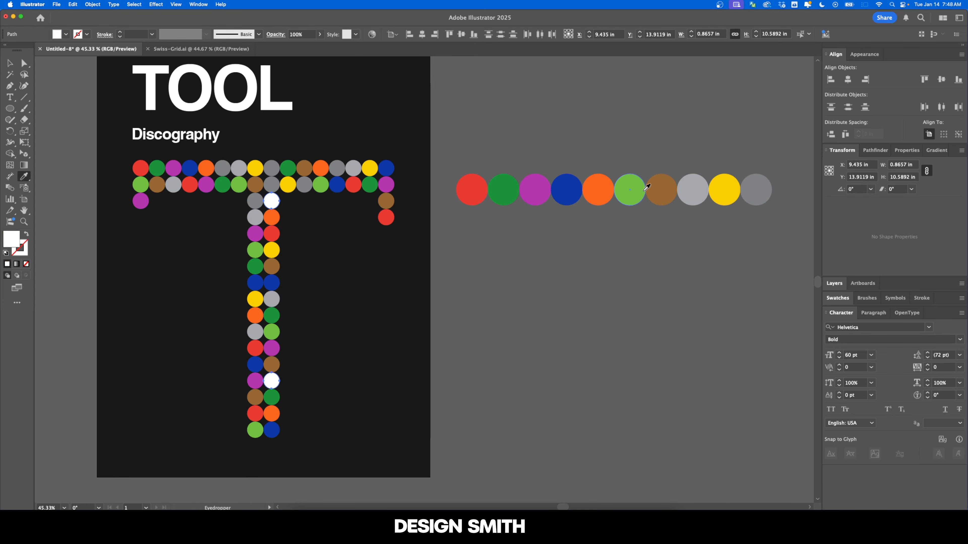
pyautogui.scroll(3, 294, 251)
pyautogui.scroll(1, 305, 277)
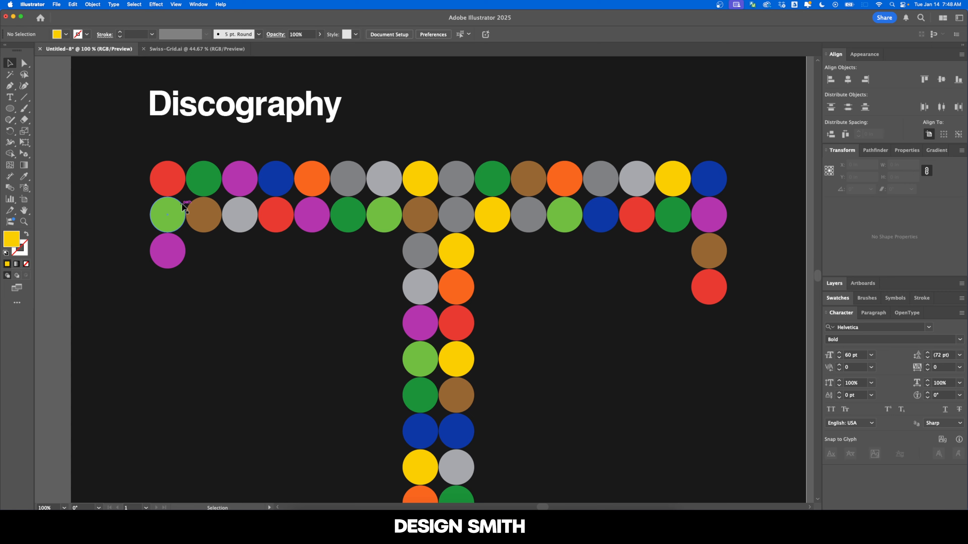
# Step: Set the abbreviation list beside the poster to Optical kerning and -30 tracking
pyautogui.press('super+minus')
pyautogui.press('super+minus')
pyautogui.press('super+minus')
pyautogui.scroll(-5, 480, 310)
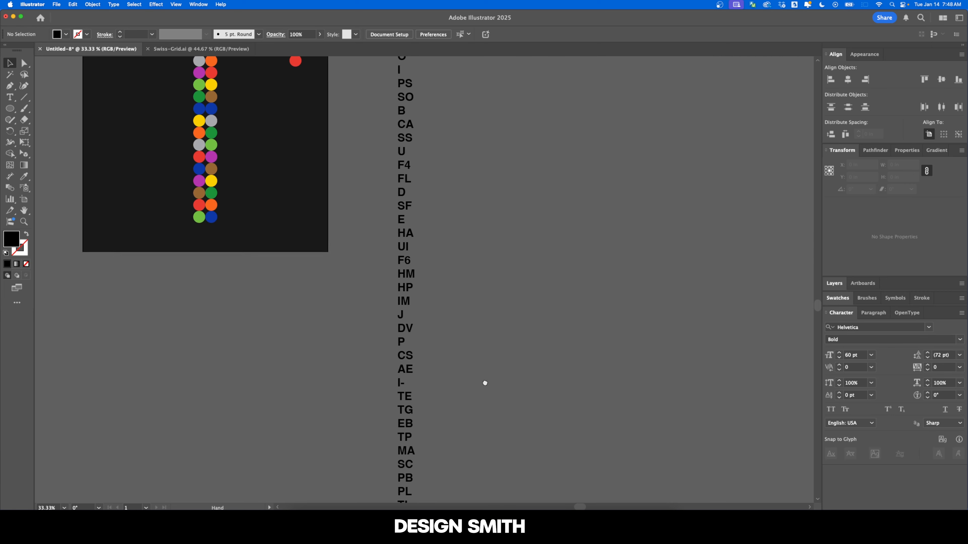
pyautogui.scroll(-10, 485, 383)
pyautogui.scroll(-7, 484, 316)
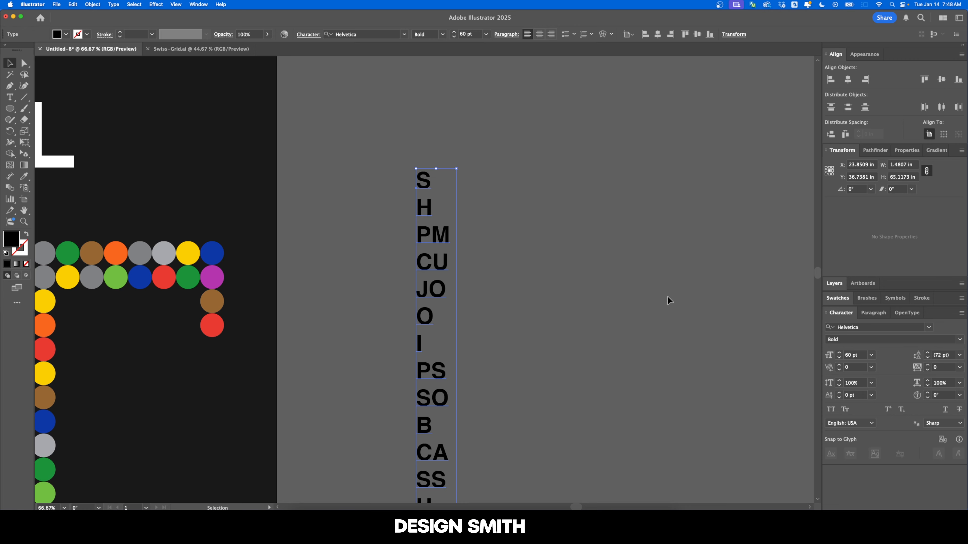
pyautogui.click(872, 369)
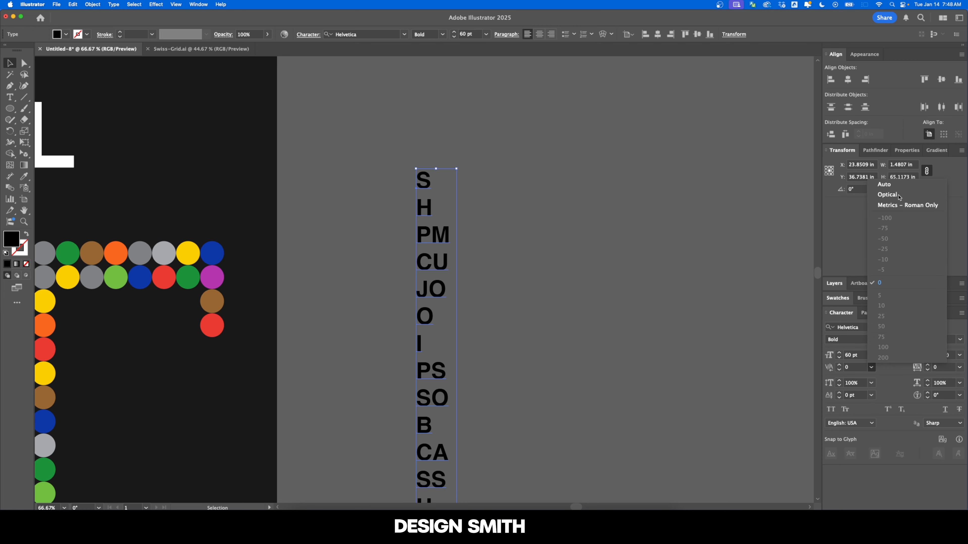
pyautogui.click(897, 195)
pyautogui.click(945, 367)
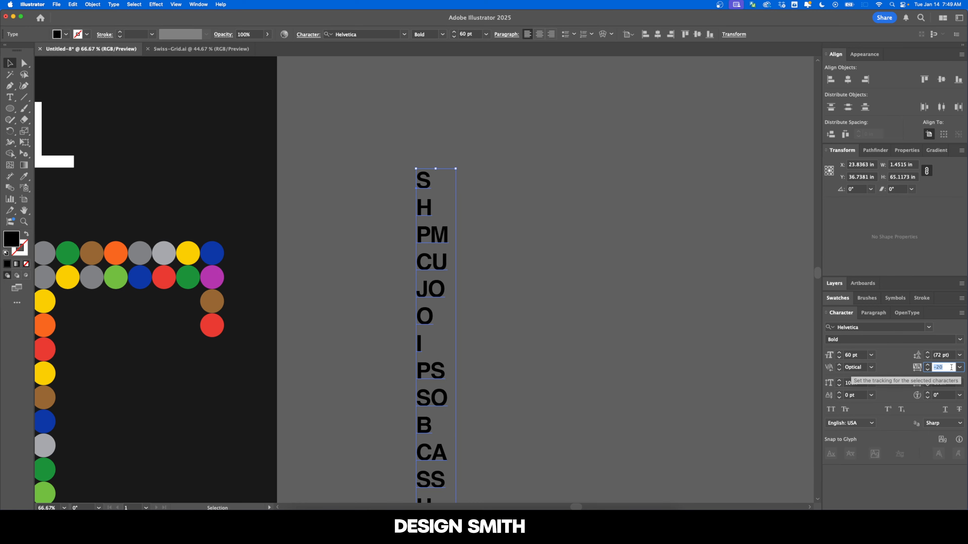
pyautogui.write('-20')
pyautogui.press('Return')
pyautogui.press('Down')
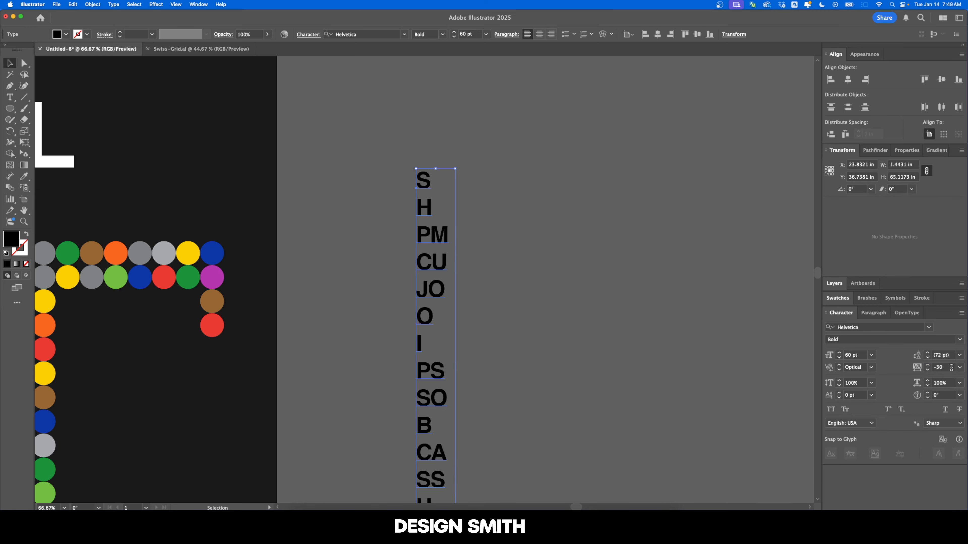
# Step: Move the abbreviation list onto the poster over the circles and reduce its font size to 30 pt
pyautogui.moveTo(699, 196); pyautogui.dragTo(312, 223)
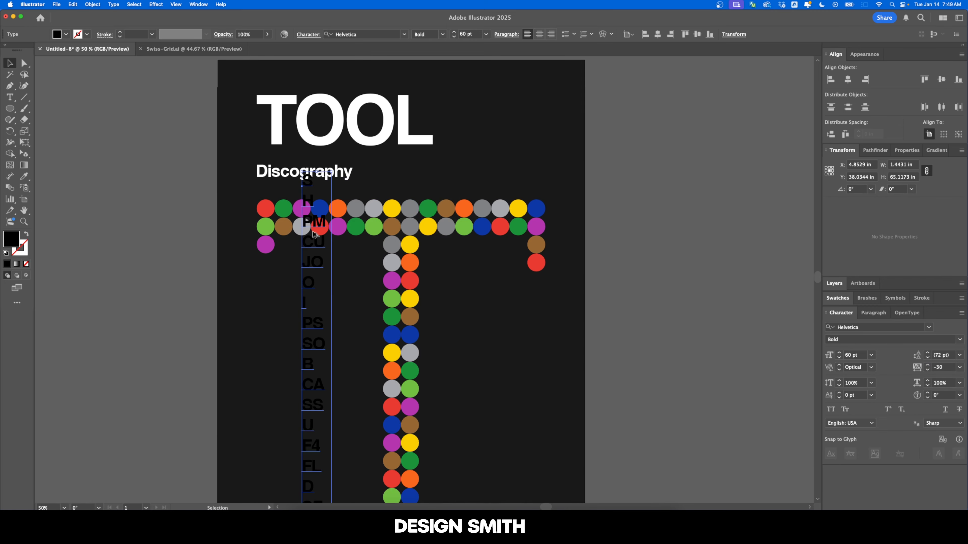
pyautogui.press('super+equal')
pyautogui.press('super+equal')
pyautogui.press('super+equal')
pyautogui.press('super+equal')
pyautogui.press('super+equal')
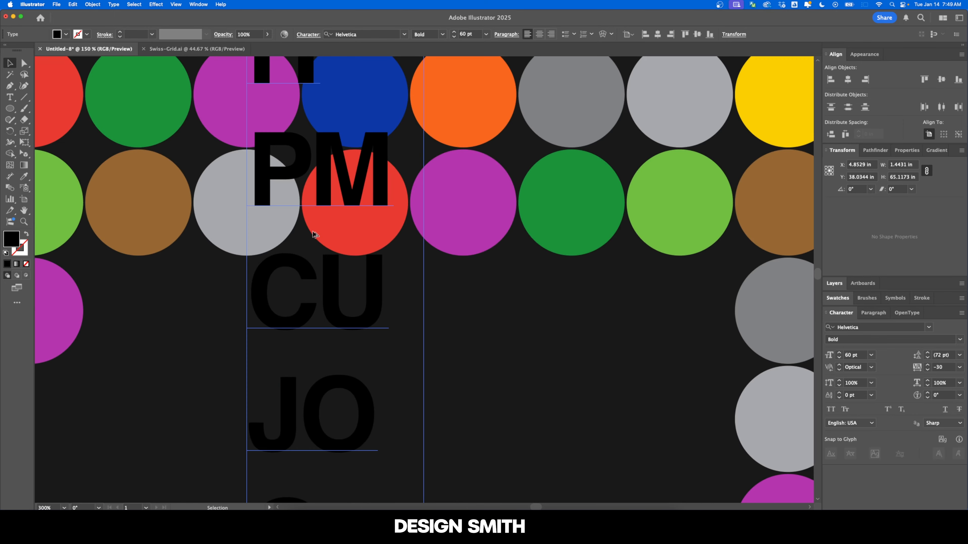
pyautogui.click(477, 35)
pyautogui.hotkey('shift', 'Down')
pyautogui.hotkey('shift', 'Down')
pyautogui.hotkey('shift', 'Down')
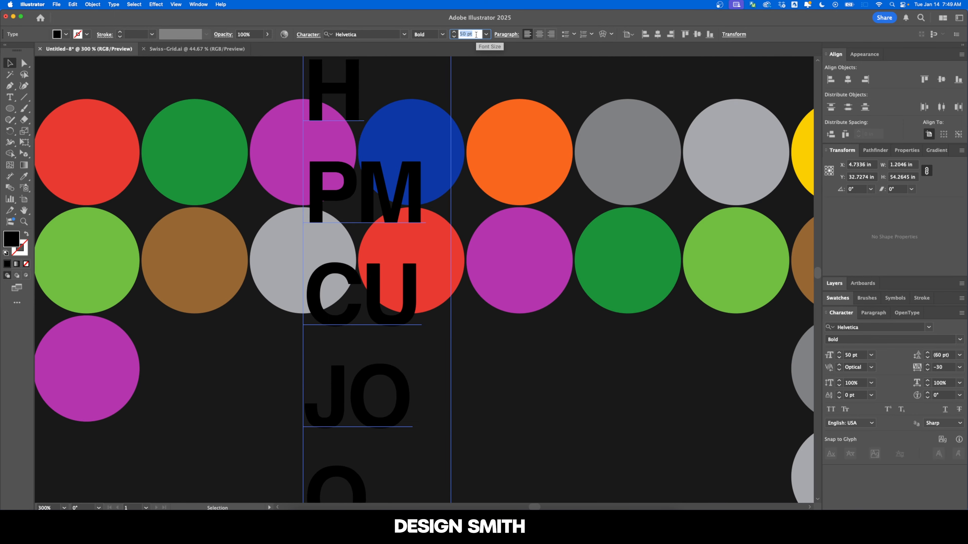
# Step: Move the abbreviation list straight up so its later entries lie over the poster
pyautogui.scroll(-1, 322, 241)
pyautogui.press('super+minus')
pyautogui.press('super+minus')
pyautogui.press('super+minus')
pyautogui.press('super+minus')
pyautogui.press('super+minus')
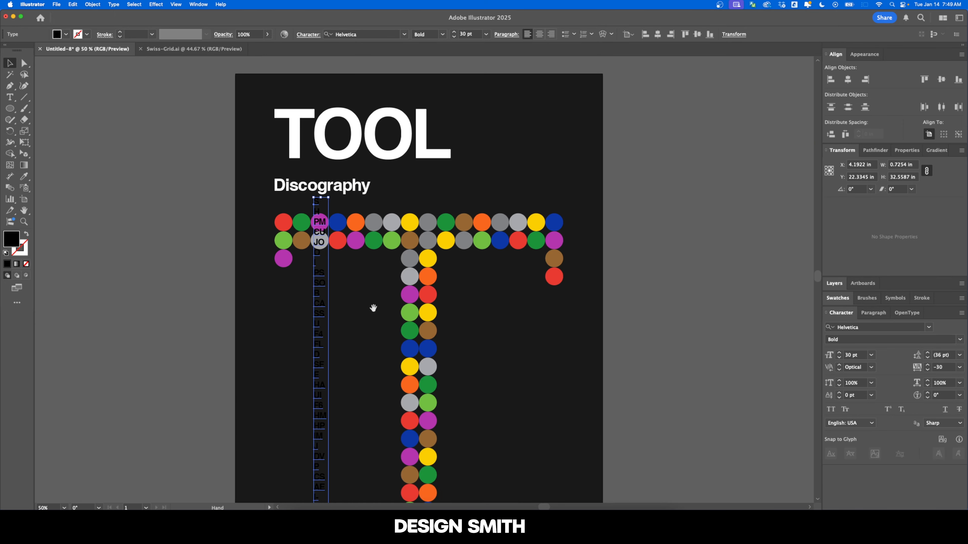
pyautogui.scroll(-3, 371, 307)
pyautogui.moveTo(317, 334); pyautogui.dragTo(316, 175)
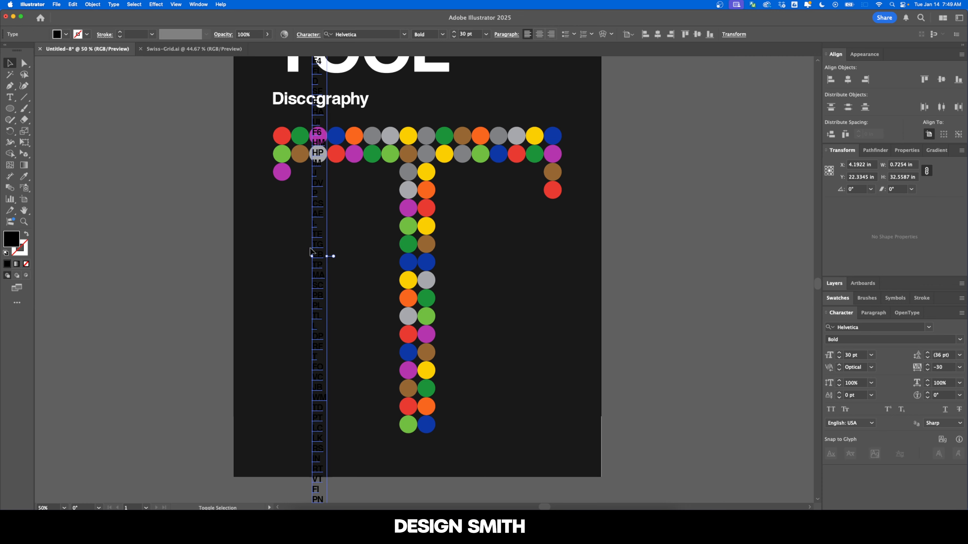
# Step: Move the abbreviation list straight up over the poster and reduce its font size to 27 pt
pyautogui.moveTo(325, 274); pyautogui.dragTo(321, 171)
pyautogui.click(482, 34)
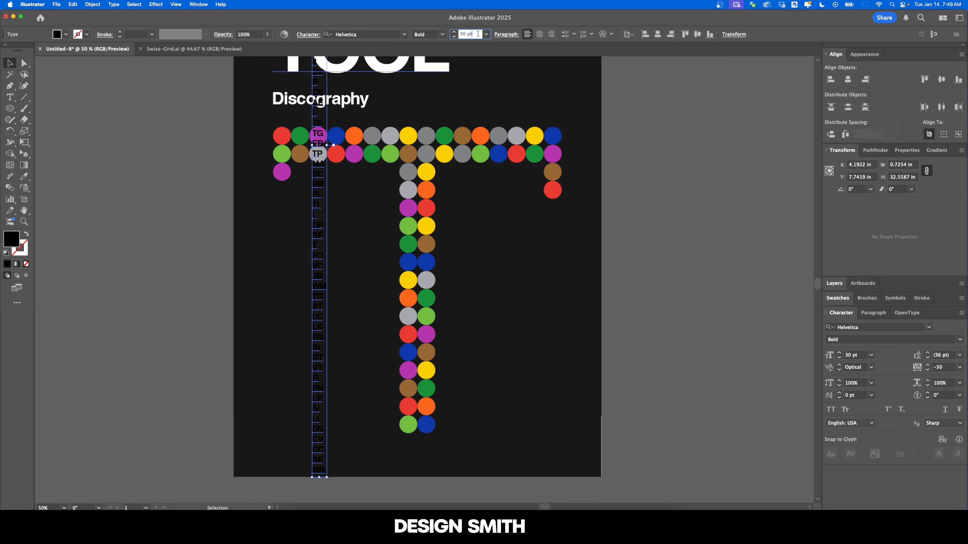
pyautogui.press('Down')
pyautogui.press('Down')
pyautogui.press('Down')
pyautogui.press('Down')
pyautogui.press('Down')
pyautogui.press('Up')
pyautogui.press('Up')
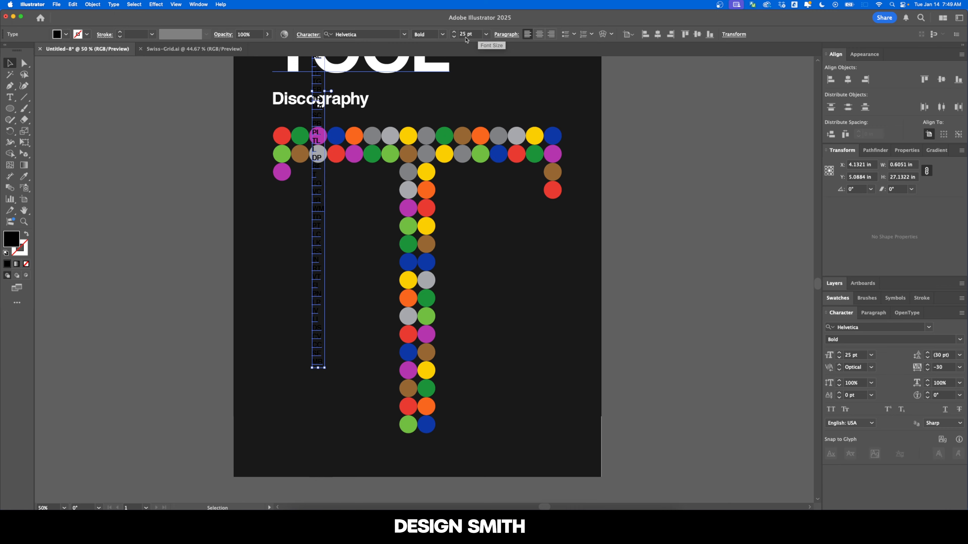
# Step: Shift the abbreviation list down so HM lies over the top row's purple circle, and examine how the lettering fits inside the circle
pyautogui.scroll(5, 381, 152)
pyautogui.hscroll(-3, 381, 152)
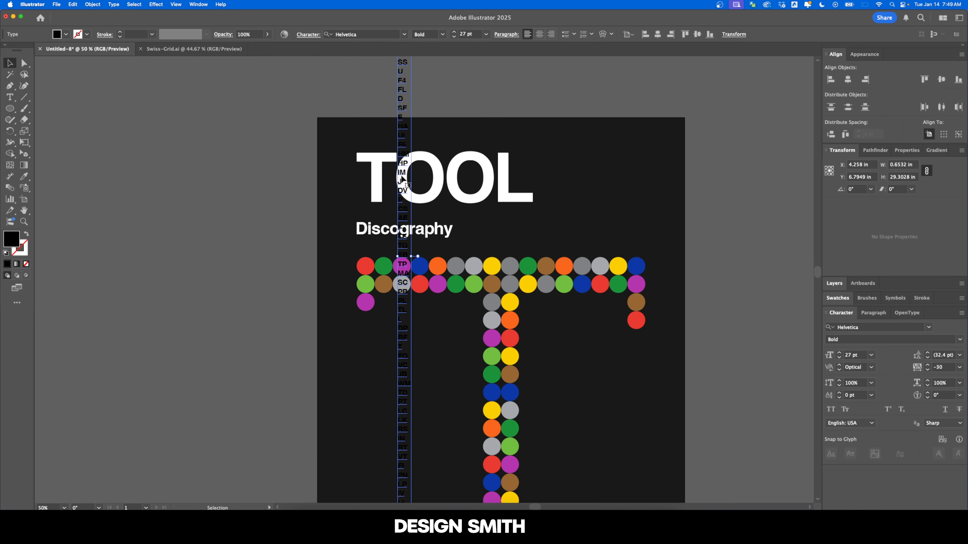
pyautogui.moveTo(405, 166); pyautogui.dragTo(405, 278)
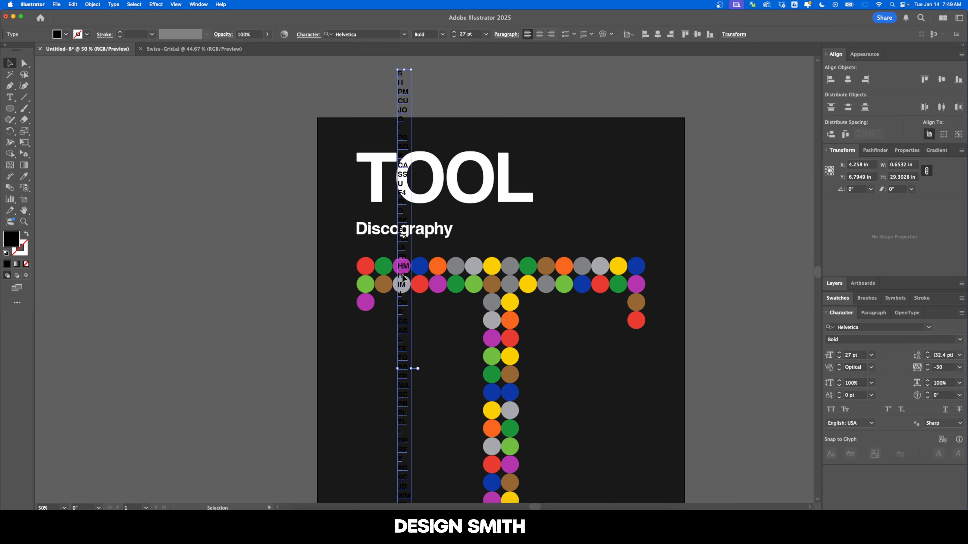
pyautogui.scroll(10, 405, 278)
pyautogui.scroll(-3, 446, 285)
pyautogui.hscroll(-2, 446, 285)
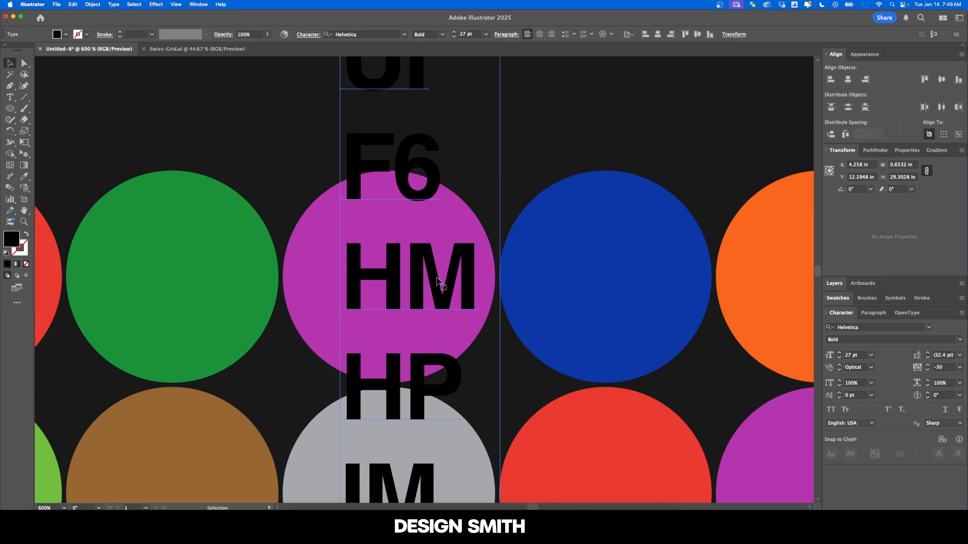
pyautogui.scroll(-8, 416, 282)
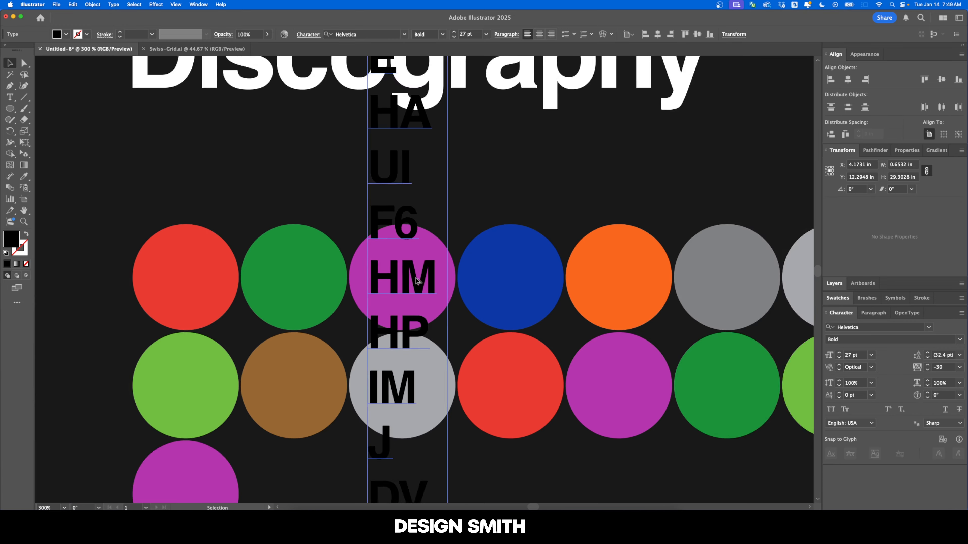
pyautogui.scroll(-2, 428, 228)
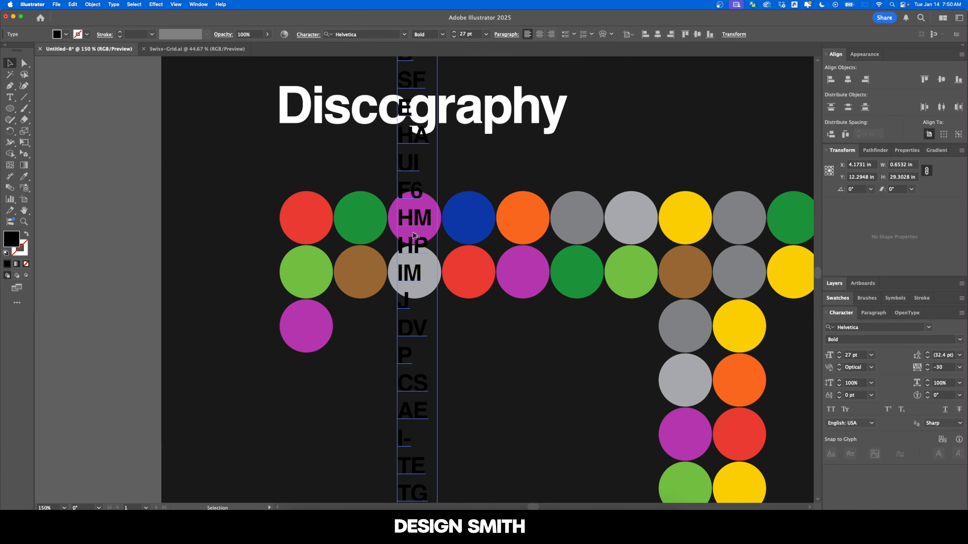
pyautogui.scroll(-5, 427, 221)
# Step: Place the abbreviation list with a white fill beside the poster's right edge and convert it to ungrouped outlines
pyautogui.moveTo(411, 362); pyautogui.dragTo(556, 168)
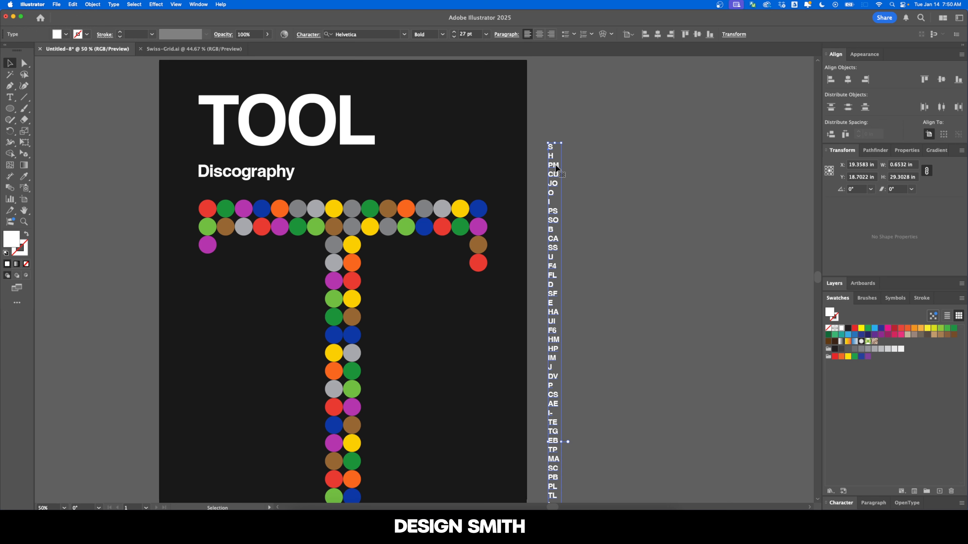
pyautogui.scroll(3, 568, 169)
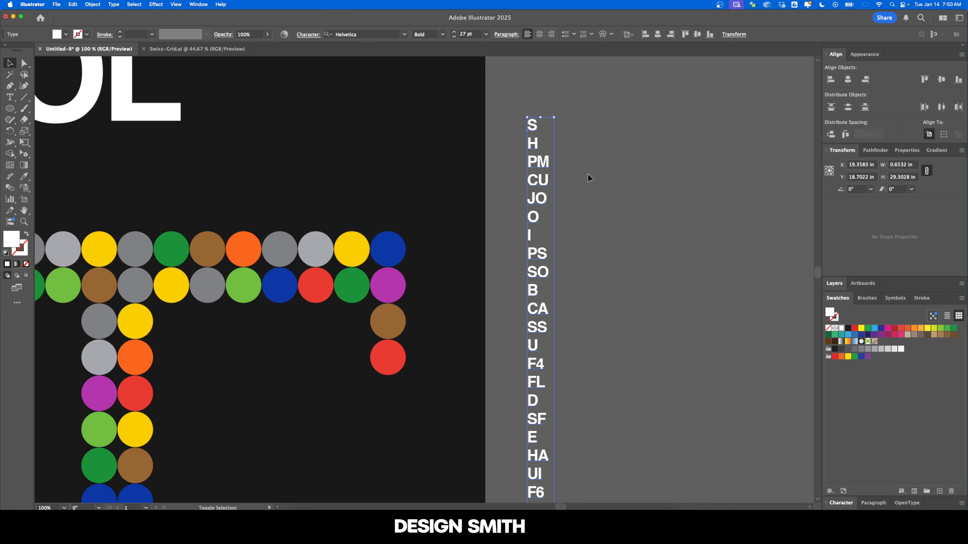
pyautogui.press('shift+super+o')
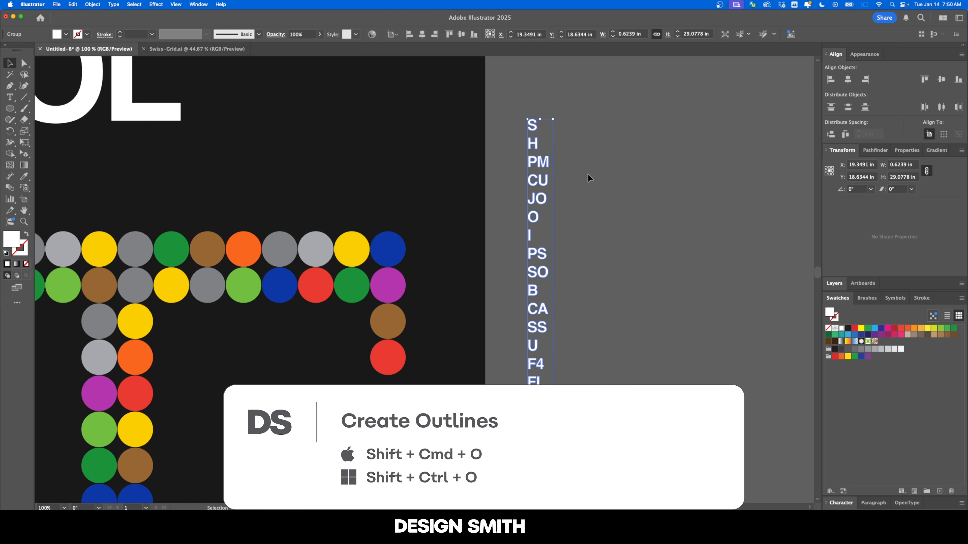
pyautogui.press('shift+super+g')
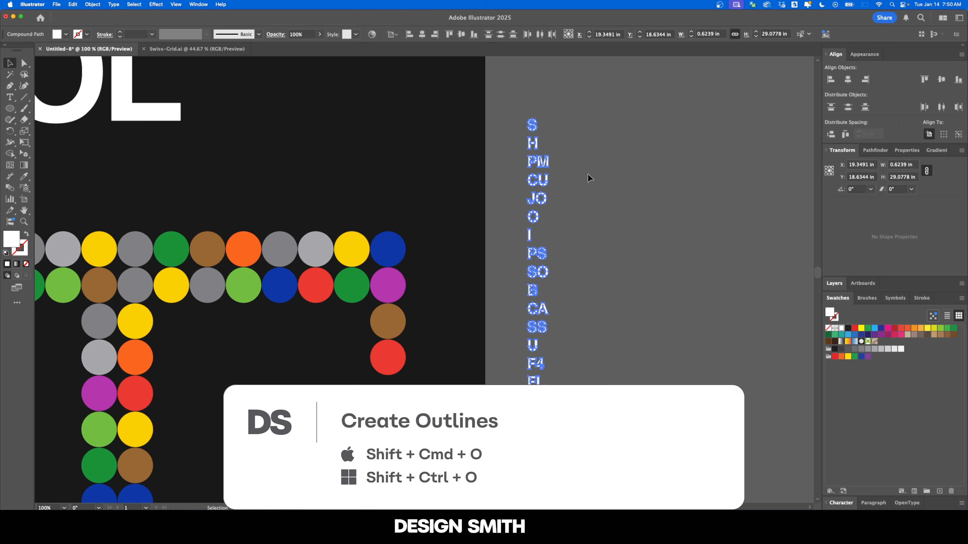
pyautogui.click(587, 178)
# Step: Center the outlined S horizontally and vertically on the first red circle of the top row, using the circle as key object
pyautogui.hscroll(-10, 609, 177)
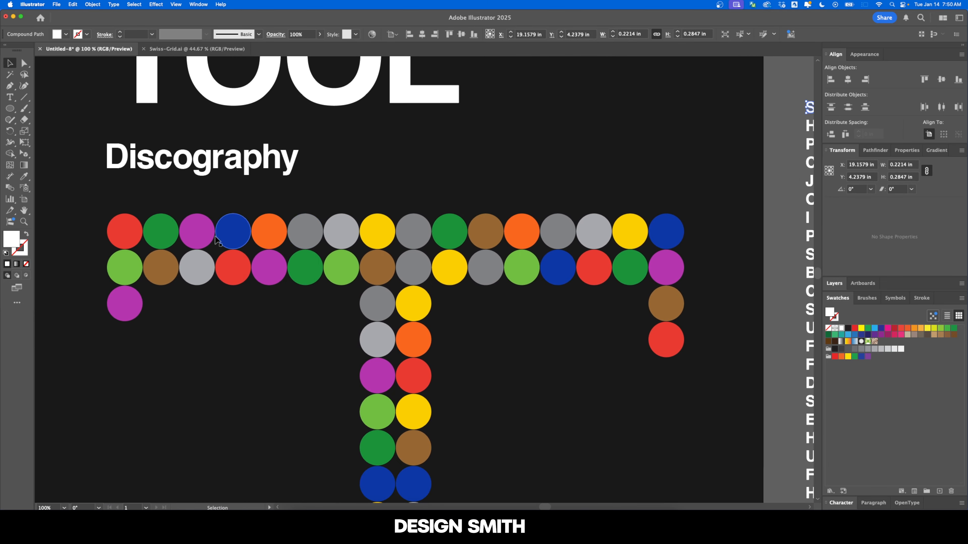
pyautogui.keyDown('shift'); pyautogui.click(124, 232); pyautogui.keyUp('shift')
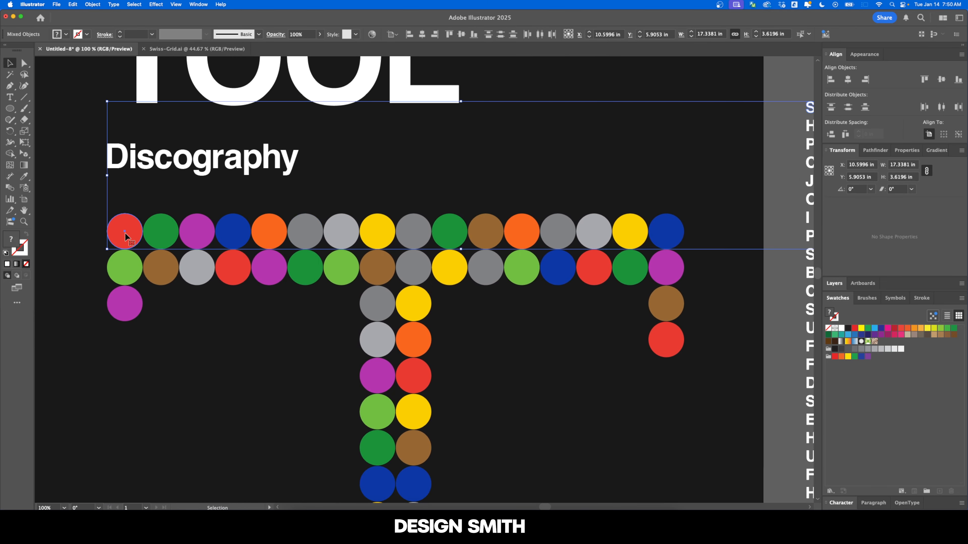
pyautogui.click(124, 232)
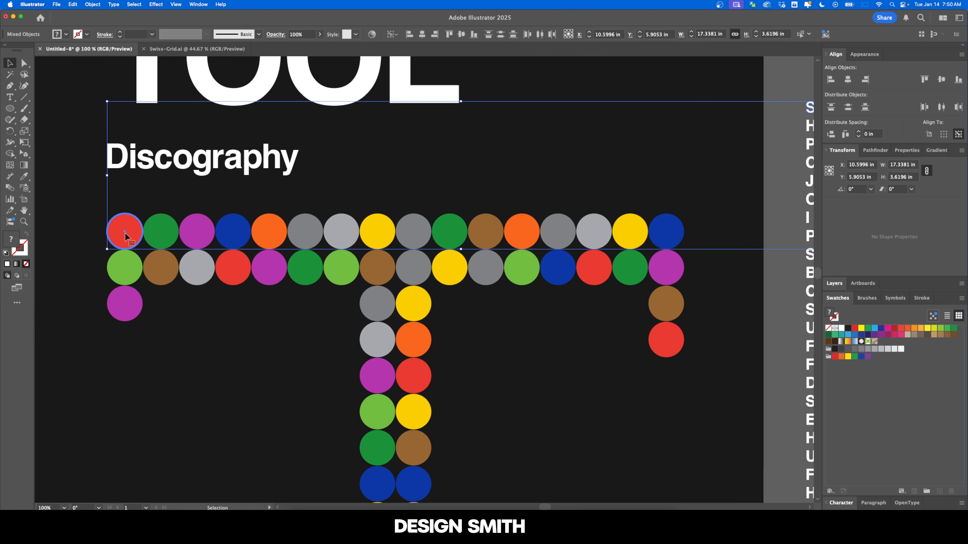
pyautogui.click(848, 80)
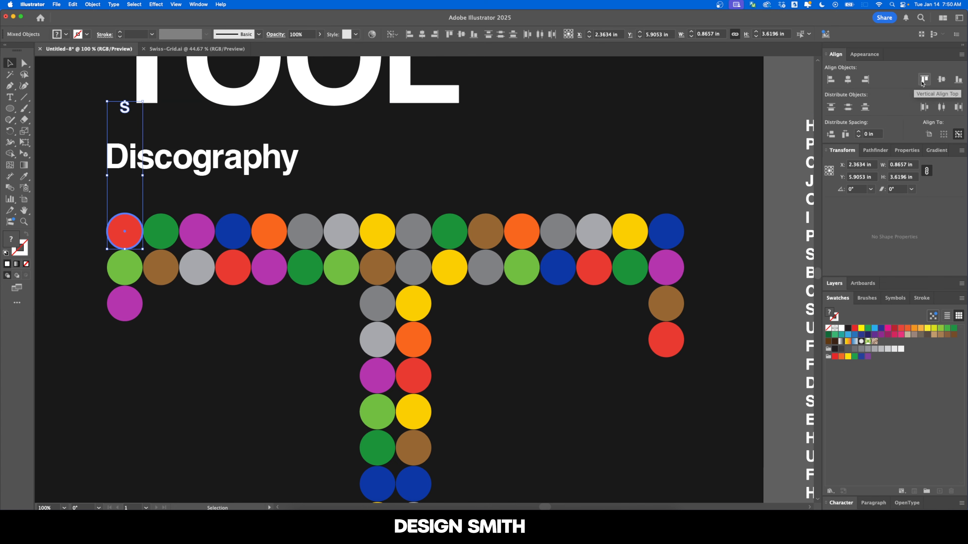
pyautogui.click(941, 79)
# Step: Center the outlined H horizontally and vertically on the green circle beside S, using the circle as key object
pyautogui.hscroll(5, 785, 195)
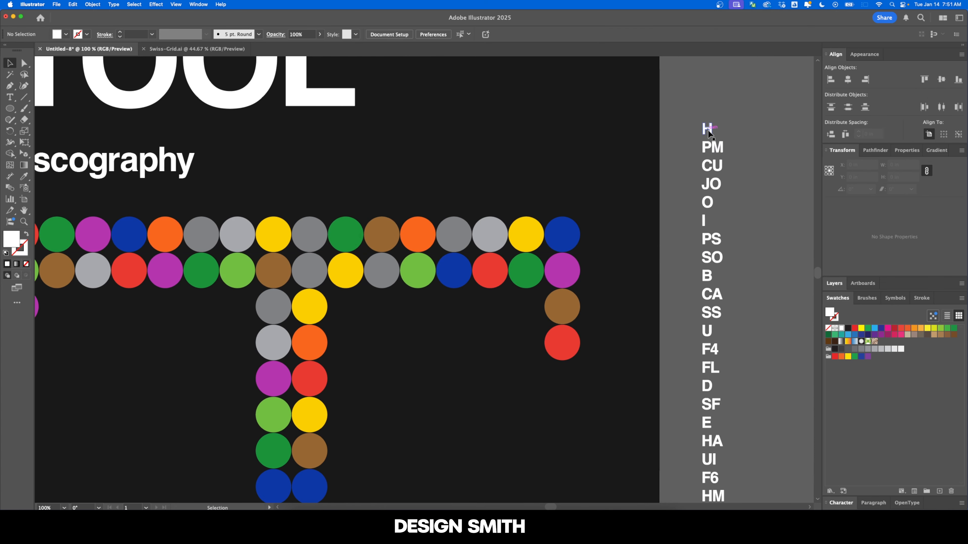
pyautogui.click(704, 126)
pyautogui.hscroll(-3, 704, 153)
pyautogui.keyDown('shift'); pyautogui.click(120, 221); pyautogui.keyUp('shift')
pyautogui.click(122, 223)
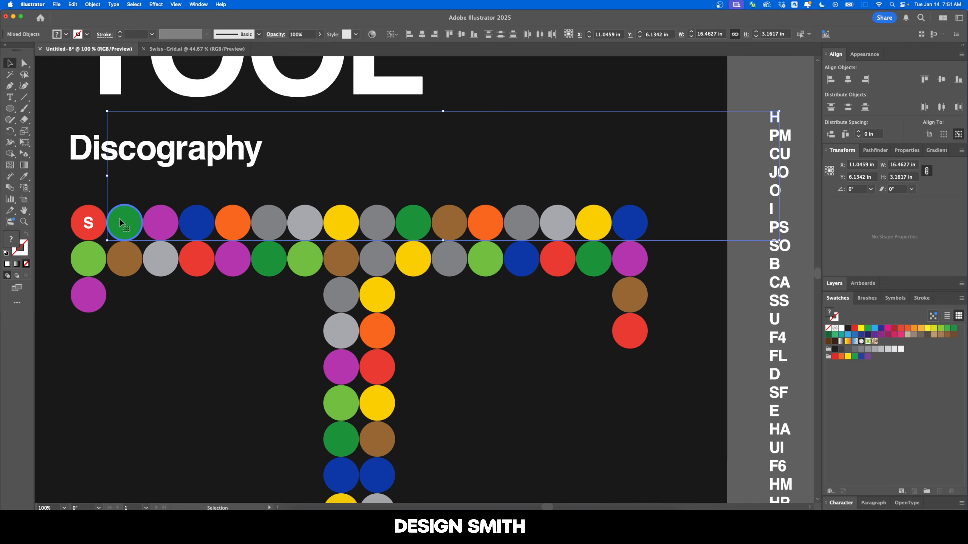
pyautogui.click(848, 80)
pyautogui.click(941, 79)
# Step: Group the PM outlines and center them horizontally and vertically on the purple circle beside H
pyautogui.click(758, 127)
pyautogui.moveTo(758, 127); pyautogui.dragTo(782, 144)
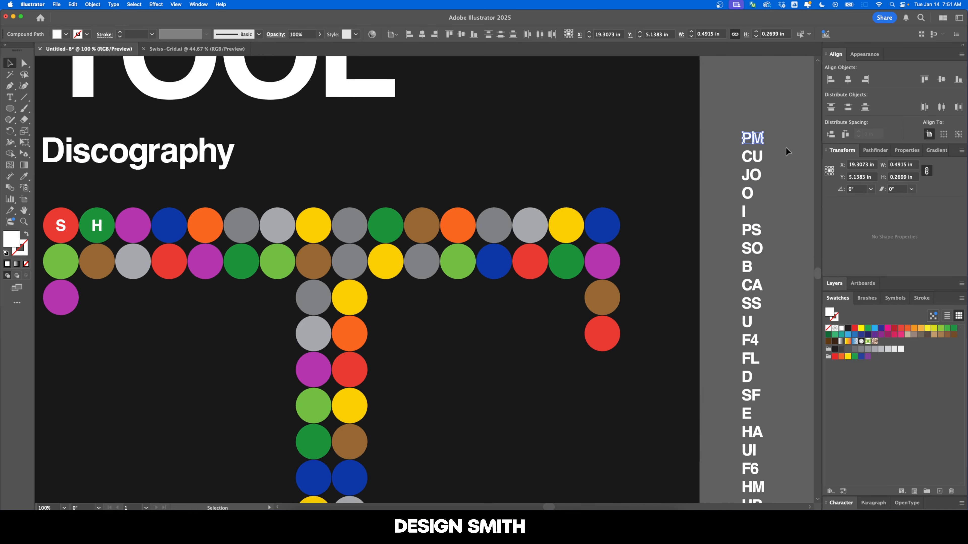
pyautogui.press('a')
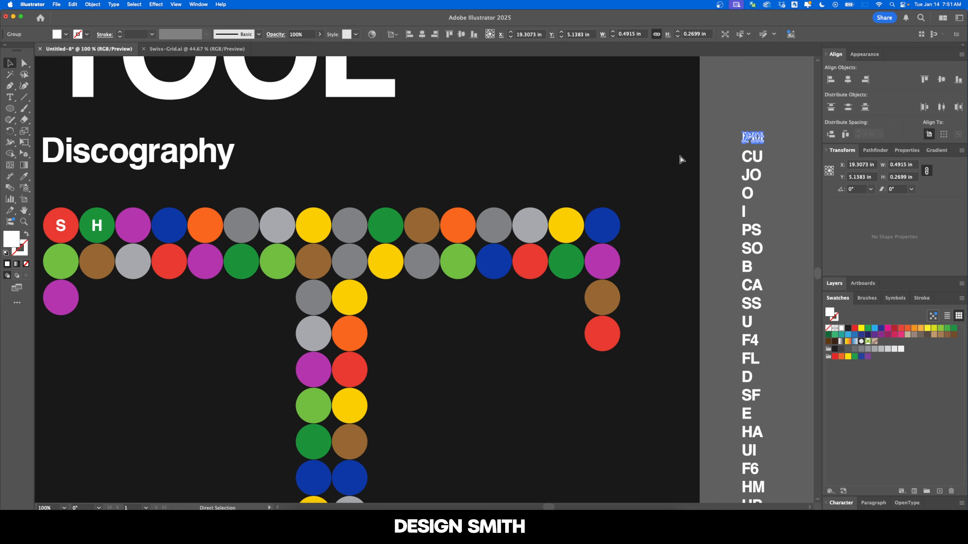
pyautogui.press('v')
pyautogui.keyDown('shift'); pyautogui.click(133, 224); pyautogui.keyUp('shift')
pyautogui.click(133, 224)
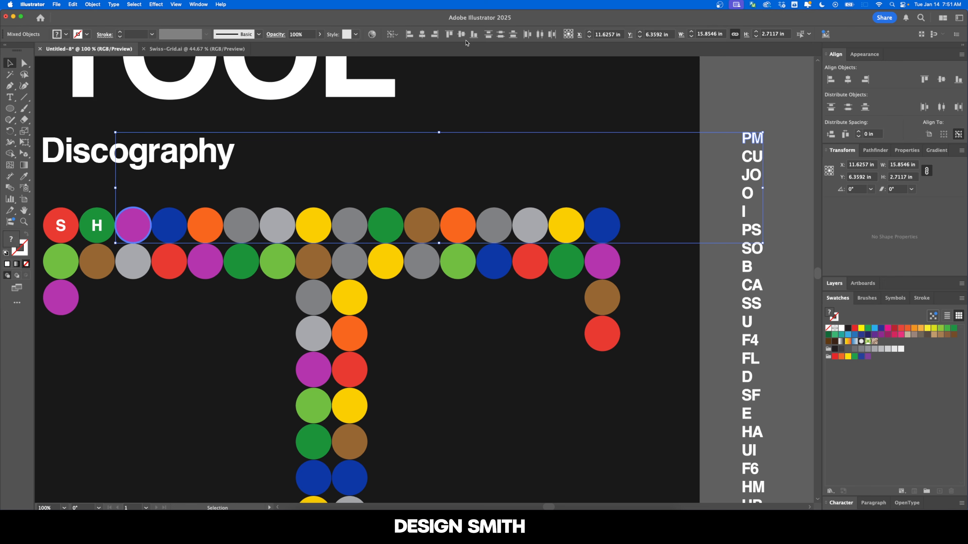
pyautogui.click(421, 34)
pyautogui.click(461, 34)
pyautogui.click(734, 116)
# Step: Group each two-letter abbreviation and center CU through HP in list order on the following circles of the T's top two rows
pyautogui.scroll(-1, 741, 158)
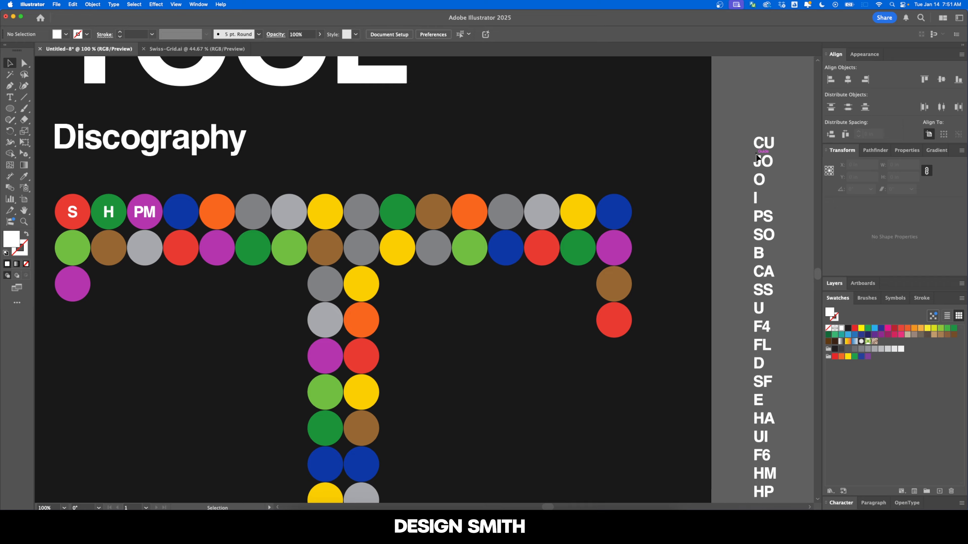
pyautogui.hscroll(4, 756, 156)
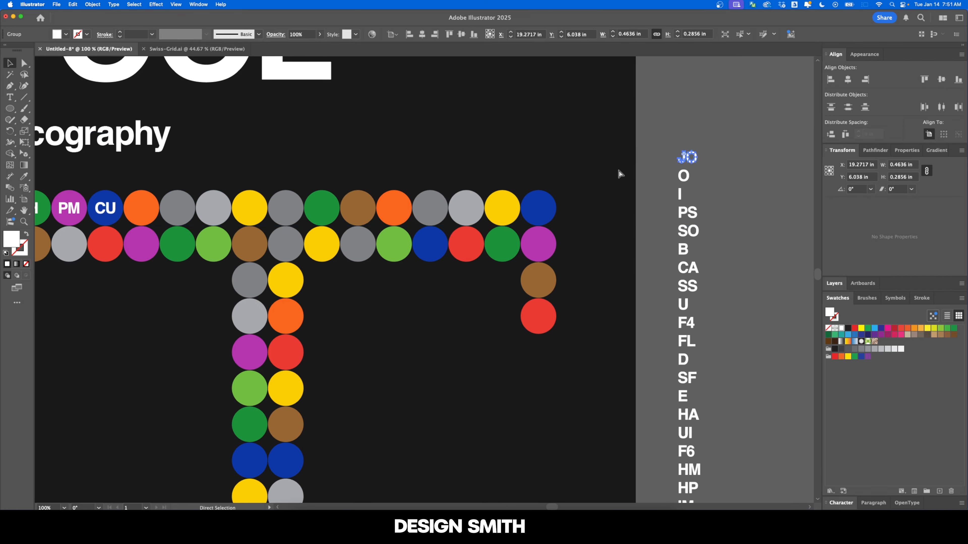
pyautogui.moveTo(705, 278); pyautogui.dragTo(665, 279)
pyautogui.press('super+g')
pyautogui.keyDown('shift'); pyautogui.click(394, 207); pyautogui.keyUp('shift')
pyautogui.click(422, 34)
pyautogui.click(461, 34)
pyautogui.press('super+minus')
pyautogui.moveTo(700, 319); pyautogui.dragTo(664, 331)
pyautogui.press('super+g')
pyautogui.keyDown('shift'); pyautogui.click(320, 191); pyautogui.keyUp('shift')
pyautogui.click(422, 34)
pyautogui.click(461, 34)
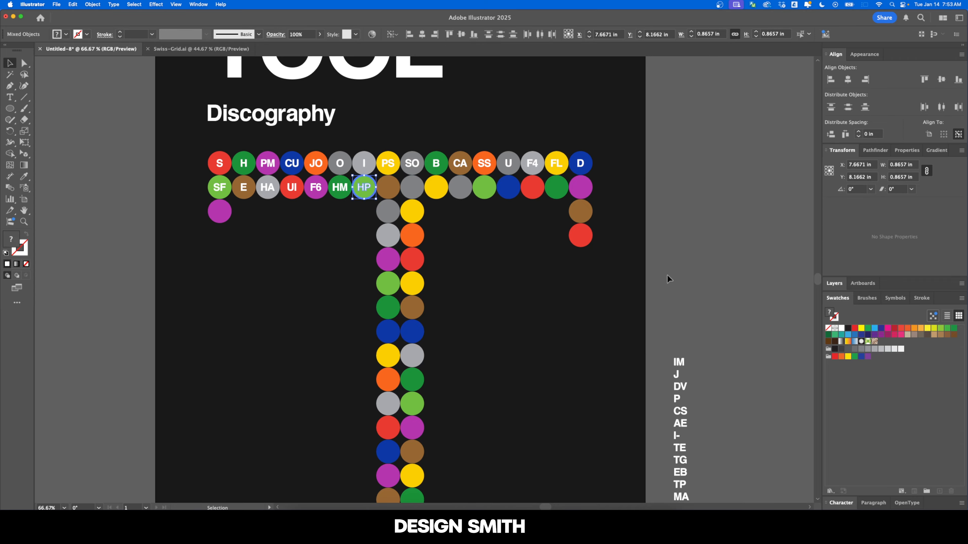
# Step: Group and center the abbreviations IM through TG on the remaining circles of the second row
pyautogui.scroll(-4, 546, 297)
pyautogui.moveTo(602, 286); pyautogui.dragTo(546, 298)
pyautogui.press('super+g')
pyautogui.keyDown('shift'); pyautogui.click(338, 101); pyautogui.keyUp('shift')
pyautogui.moveTo(611, 323); pyautogui.dragTo(560, 359)
pyautogui.scroll(4, 559, 343)
pyautogui.keyDown('shift'); pyautogui.click(453, 172); pyautogui.keyUp('shift')
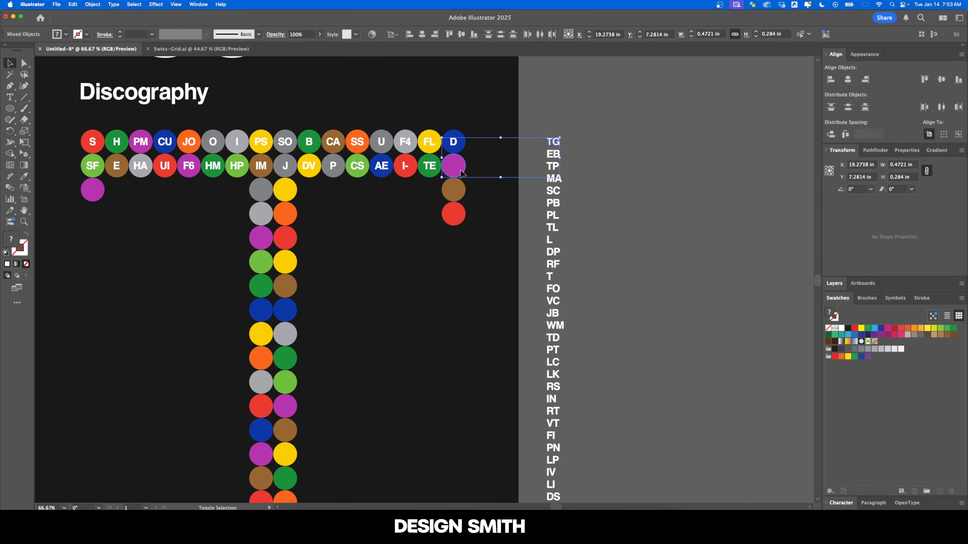
pyautogui.click(422, 34)
pyautogui.click(461, 34)
# Step: Center the abbreviations EB through DP on the crossbar's hanging end circles and the first three rows of the stem
pyautogui.keyDown('shift'); pyautogui.click(261, 194); pyautogui.keyUp('shift')
pyautogui.click(422, 34)
pyautogui.moveTo(583, 213); pyautogui.dragTo(538, 230)
pyautogui.keyDown('shift'); pyautogui.click(451, 220); pyautogui.keyUp('shift')
pyautogui.click(422, 34)
pyautogui.click(461, 34)
# Step: Center the abbreviations RF through LK row by row on the next five rows of stem circles
pyautogui.scroll(-4, 594, 229)
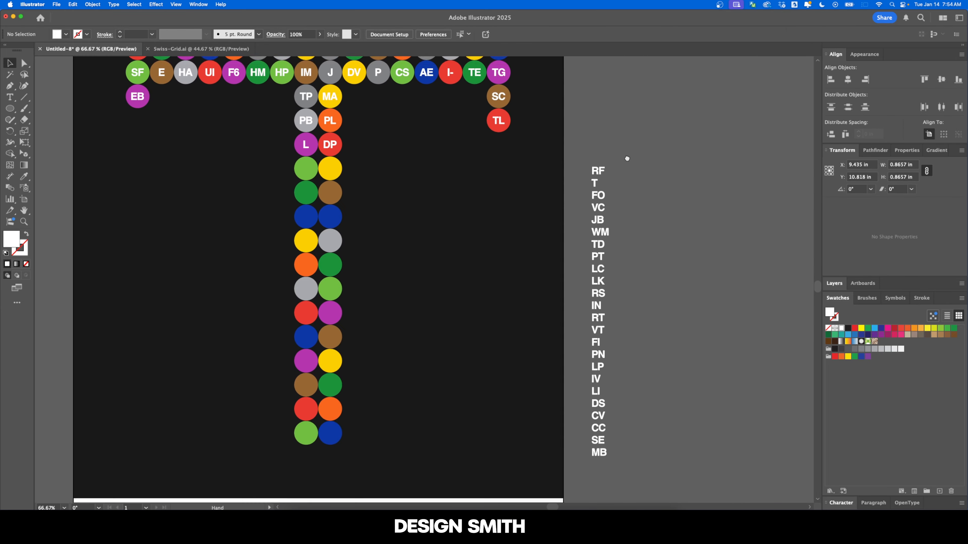
pyautogui.keyDown('shift'); pyautogui.click(306, 184); pyautogui.keyUp('shift')
pyautogui.moveTo(628, 214); pyautogui.dragTo(581, 226)
pyautogui.keyDown('shift'); pyautogui.click(332, 209); pyautogui.keyUp('shift')
pyautogui.click(422, 34)
pyautogui.click(461, 34)
# Step: Center the abbreviations RS through IV row by row on the following four rows of stem circles
pyautogui.moveTo(635, 245); pyautogui.dragTo(573, 262)
pyautogui.keyDown('shift'); pyautogui.click(307, 280); pyautogui.keyUp('shift')
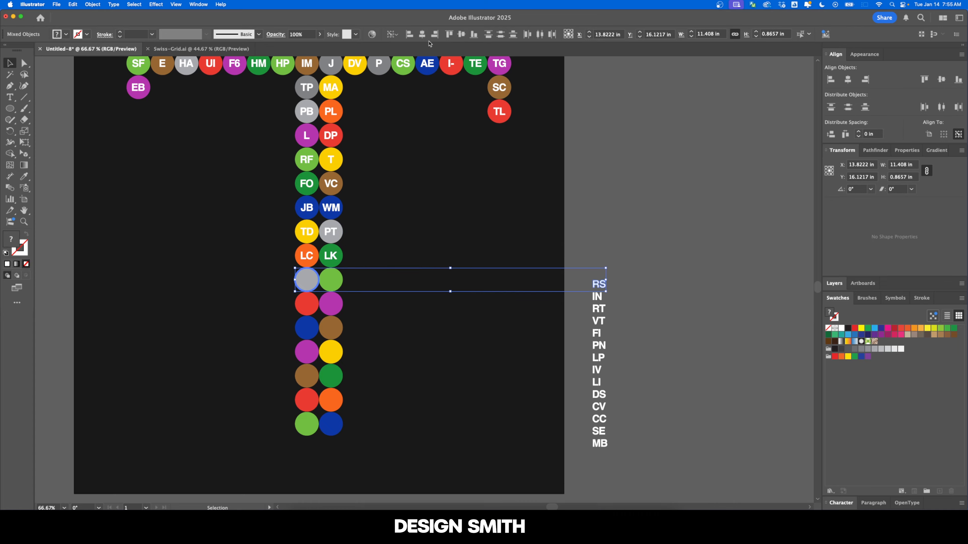
pyautogui.click(422, 34)
pyautogui.click(461, 34)
pyautogui.keyDown('shift'); pyautogui.click(332, 304); pyautogui.keyUp('shift')
pyautogui.keyDown('shift'); pyautogui.click(332, 352); pyautogui.keyUp('shift')
pyautogui.click(422, 35)
pyautogui.moveTo(628, 361); pyautogui.dragTo(581, 386)
pyautogui.click(461, 34)
# Step: Center the last abbreviations LI, DS, CV, CC, SE and MB on the bottom three rows of stem circles
pyautogui.keyDown('shift'); pyautogui.click(307, 376); pyautogui.keyUp('shift')
pyautogui.click(422, 34)
pyautogui.click(461, 34)
pyautogui.moveTo(629, 389); pyautogui.dragTo(582, 399)
pyautogui.keyDown('shift'); pyautogui.click(331, 376); pyautogui.keyUp('shift')
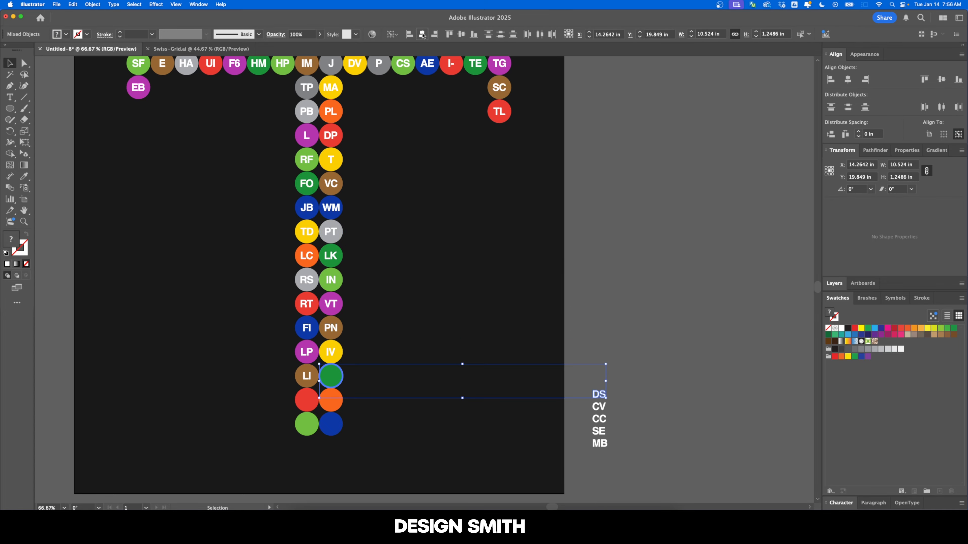
# Step: Select all the white abbreviation outlines on the circles and open Transform Each for them
pyautogui.press('super+0')
pyautogui.click(214, 206)
pyautogui.click(134, 5)
pyautogui.click(259, 202)
pyautogui.click(92, 5)
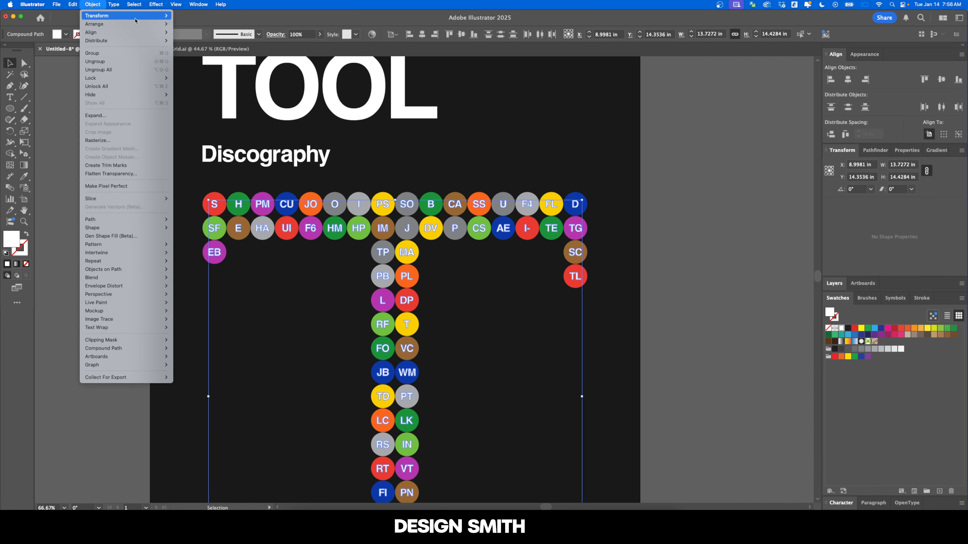
pyautogui.click(214, 72)
# Step: Lock the dark poster background
pyautogui.press('super+0')
pyautogui.click(93, 5)
pyautogui.click(100, 76)
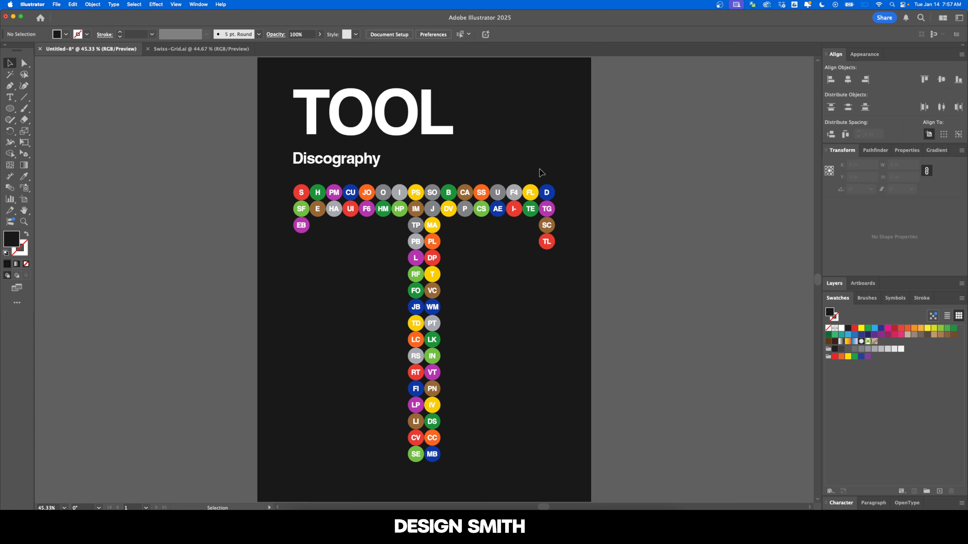
# Step: Examine the labelled circles at 100% from the crossbar down to the end of the stem
pyautogui.press('super+1')
pyautogui.moveTo(494, 245); pyautogui.dragTo(487, 262)
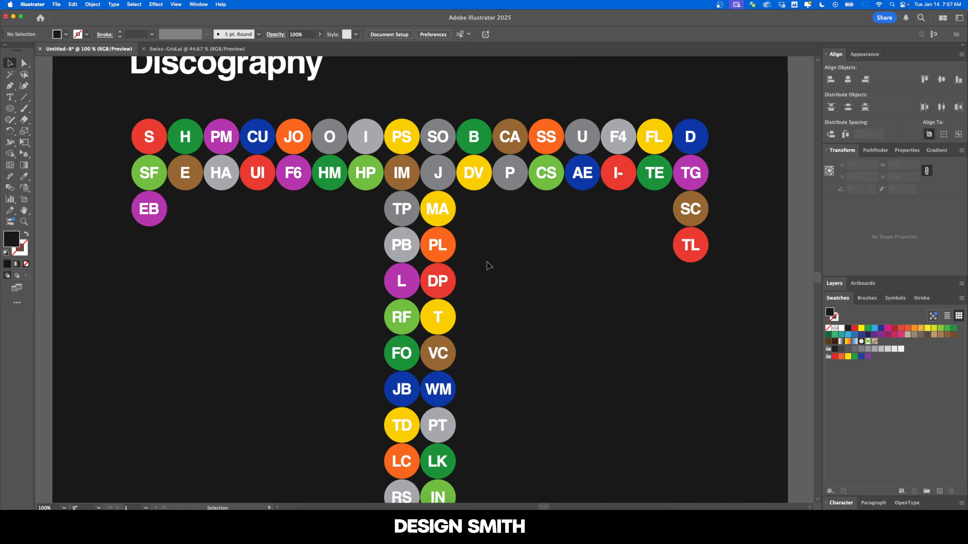
pyautogui.moveTo(503, 339); pyautogui.dragTo(513, 256)
pyautogui.scroll(-5, 512, 237)
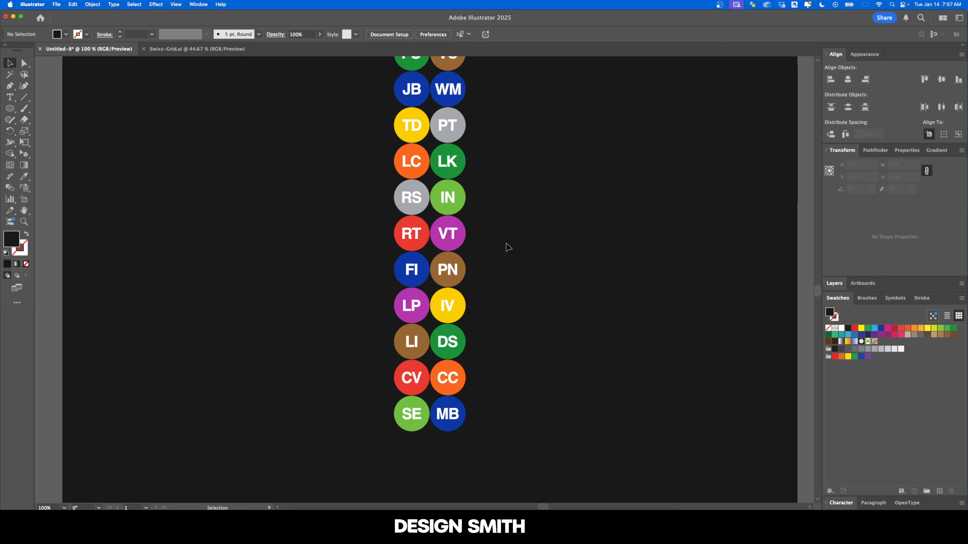
pyautogui.press('super+0')
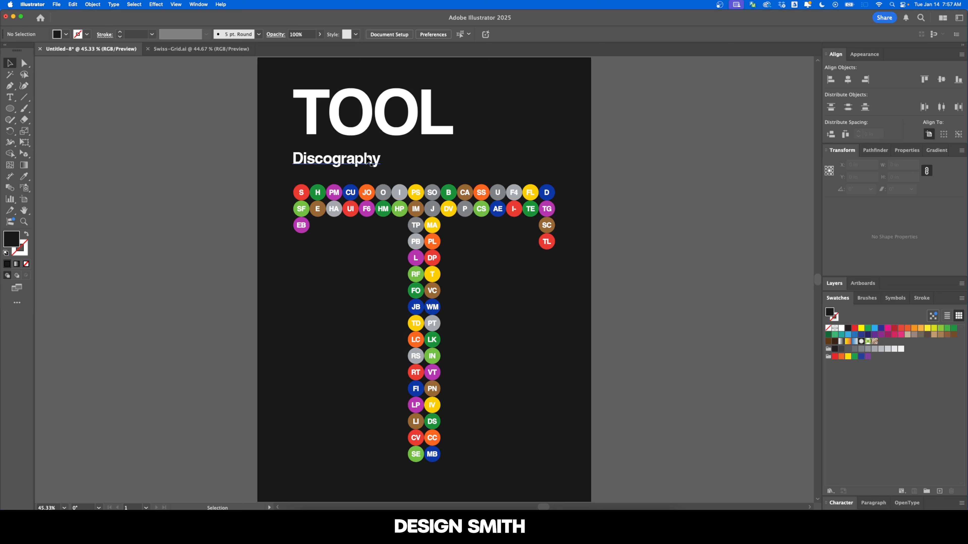
# Step: Undo the last change and lock the TOOL and Discography title texts
pyautogui.press('super+z')
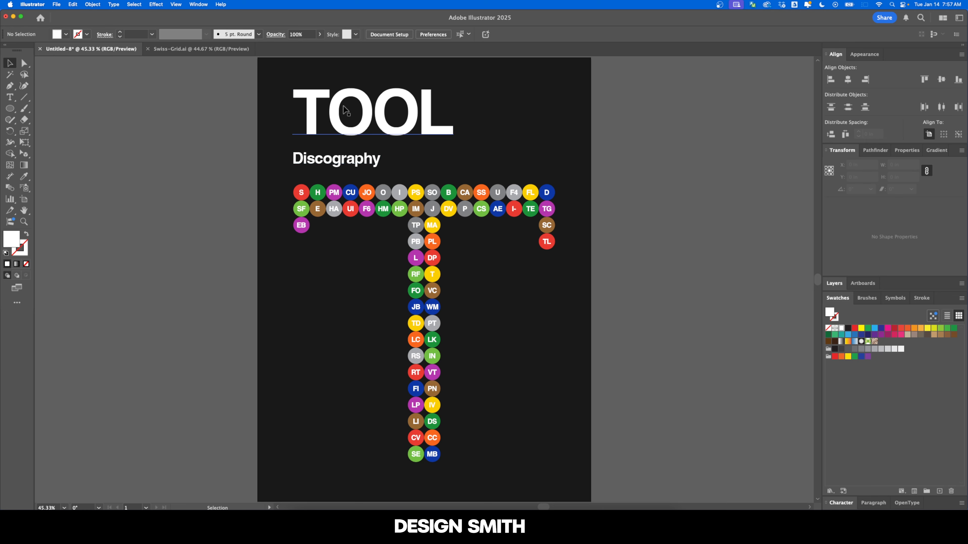
pyautogui.moveTo(274, 177); pyautogui.dragTo(301, 101)
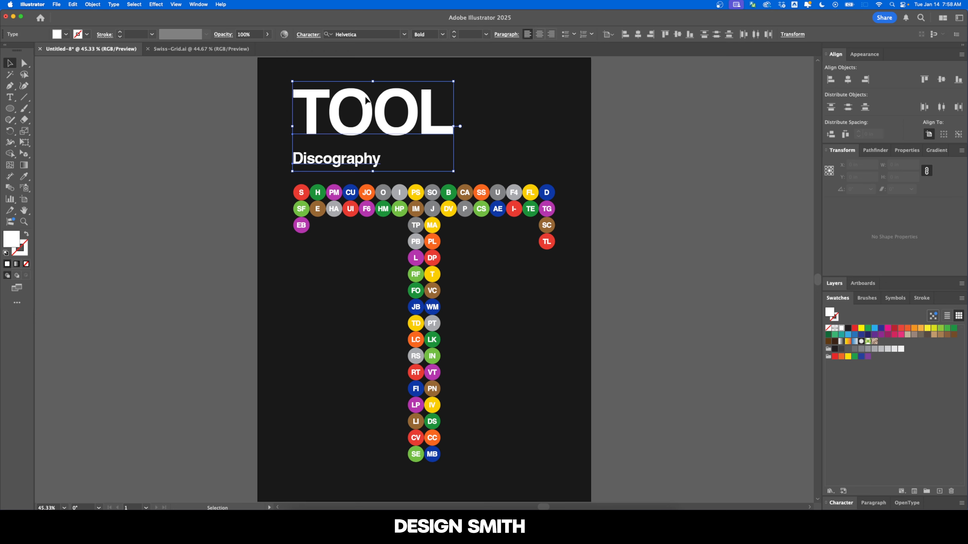
pyautogui.click(381, 160)
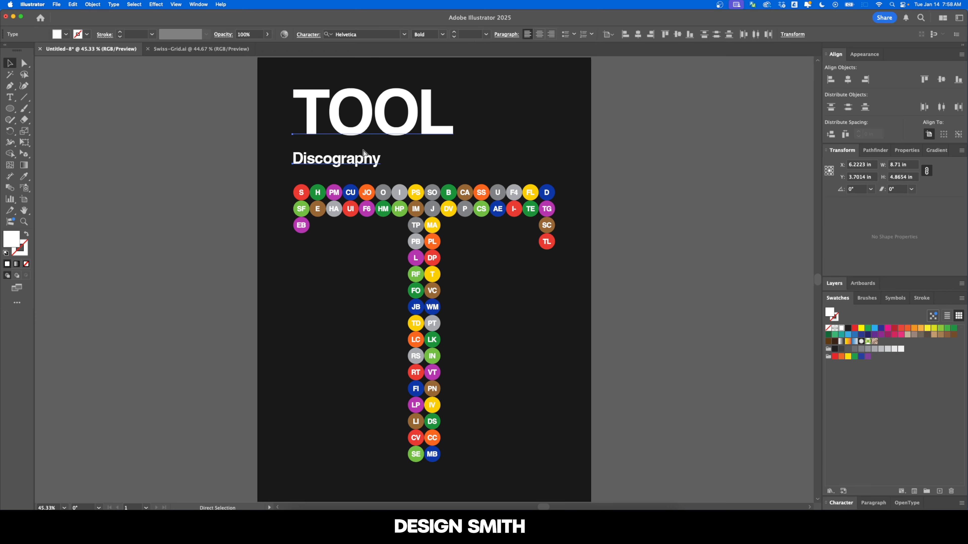
# Step: Select all the white abbreviation outlines on the circles and scale each one in place to 110% with Transform Each
pyautogui.click(301, 193)
pyautogui.click(134, 4)
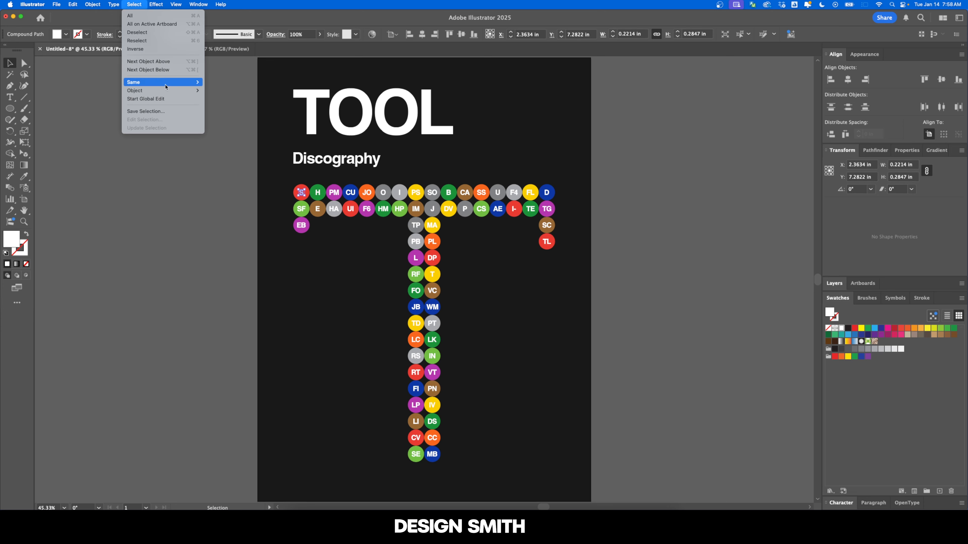
pyautogui.moveTo(167, 82)
pyautogui.click(240, 128)
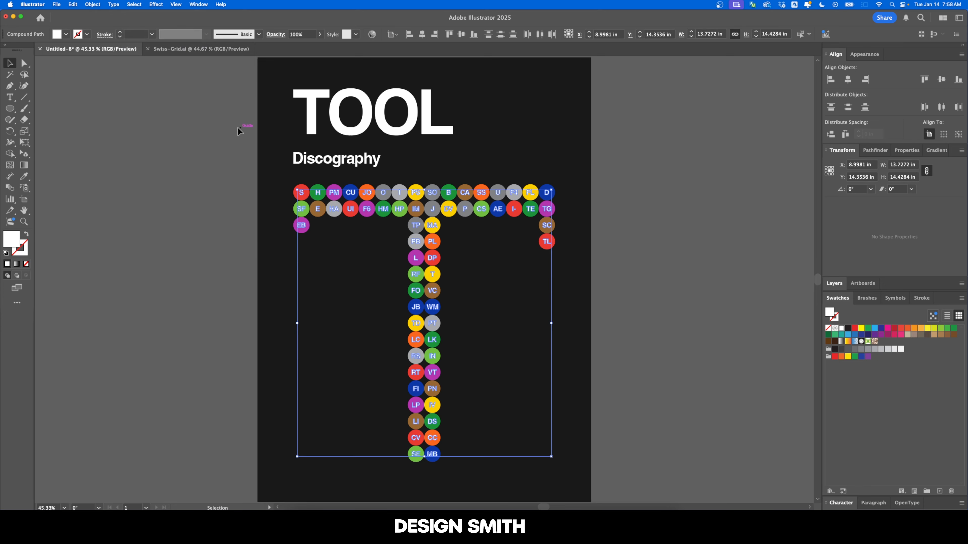
pyautogui.click(93, 4)
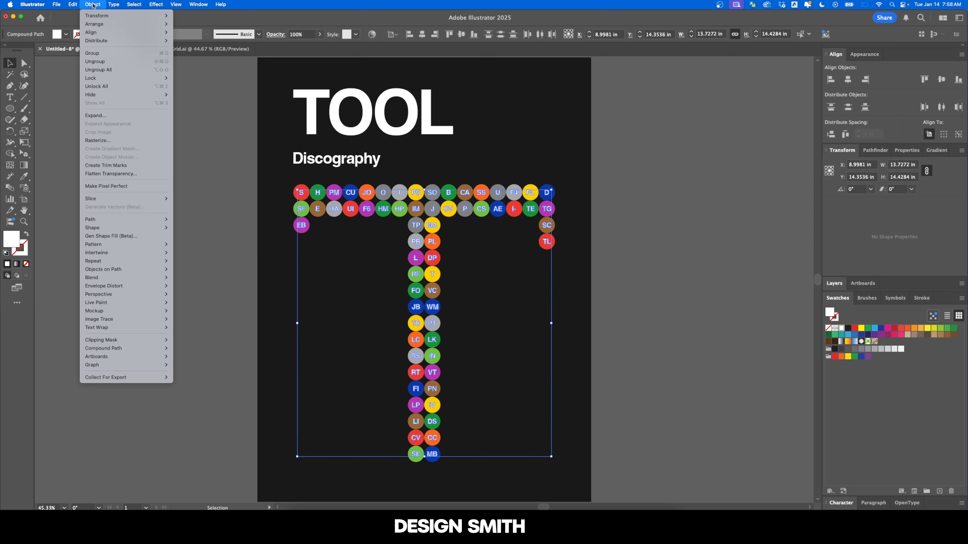
pyautogui.moveTo(136, 15)
pyautogui.click(196, 74)
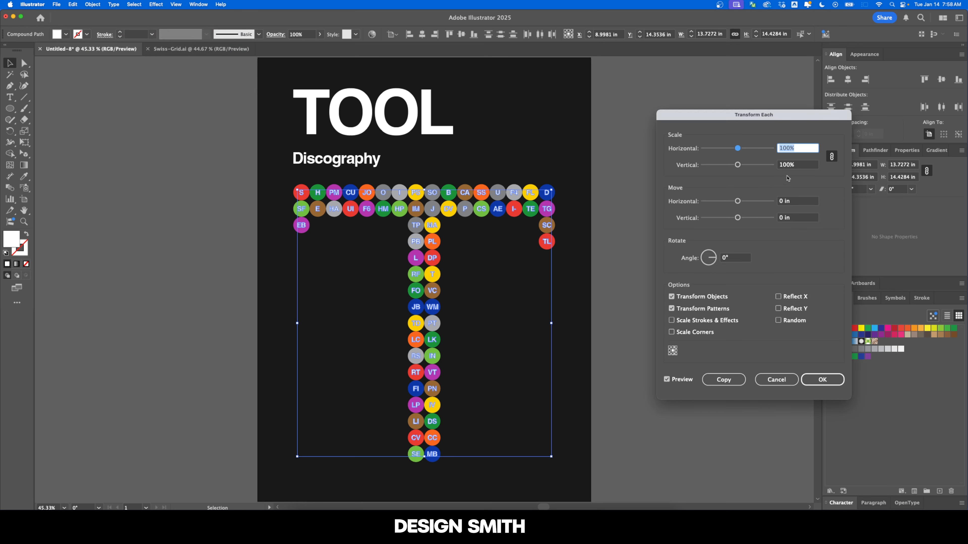
pyautogui.write('125')
pyautogui.press('Tab')
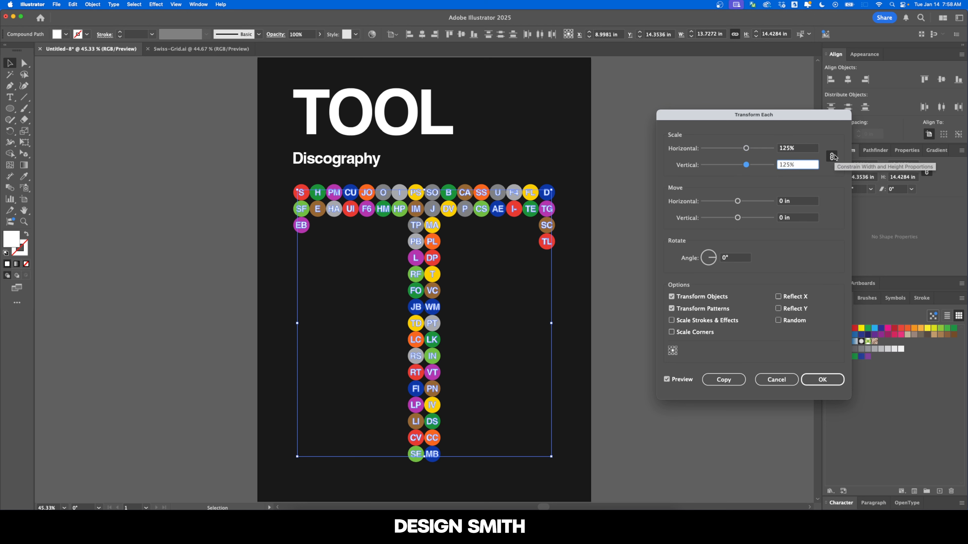
pyautogui.write('110')
pyautogui.hotkey('shift', 'Tab')
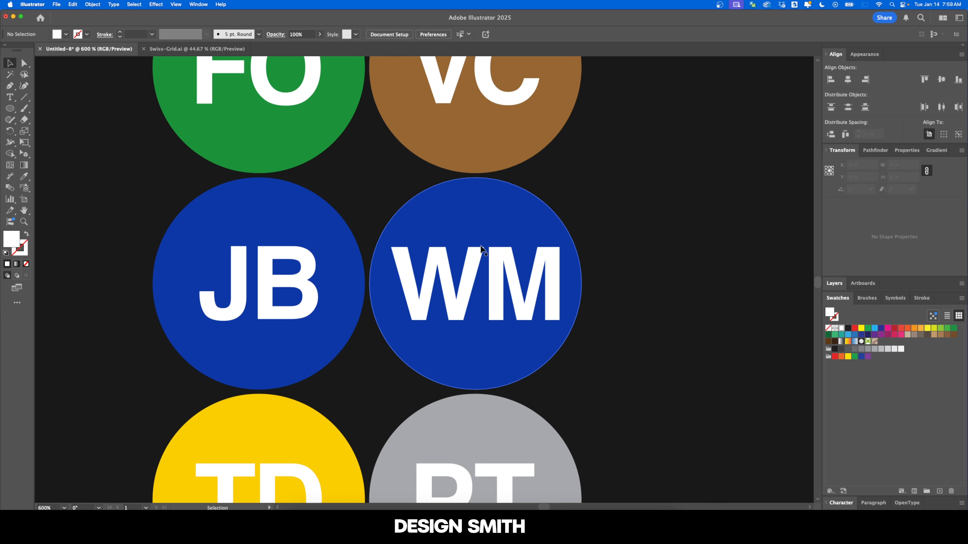
pyautogui.scroll(-5, 639, 238)
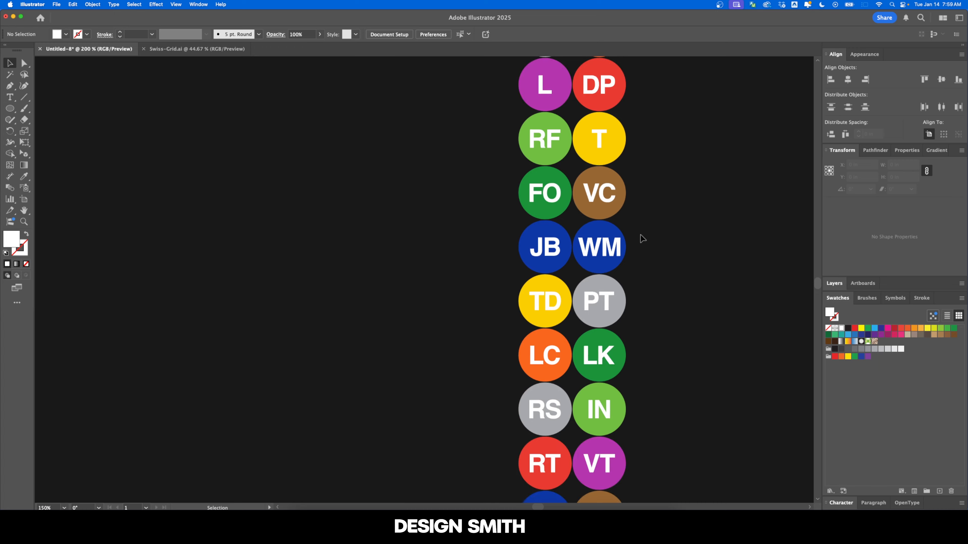
pyautogui.moveTo(654, 229); pyautogui.dragTo(571, 255)
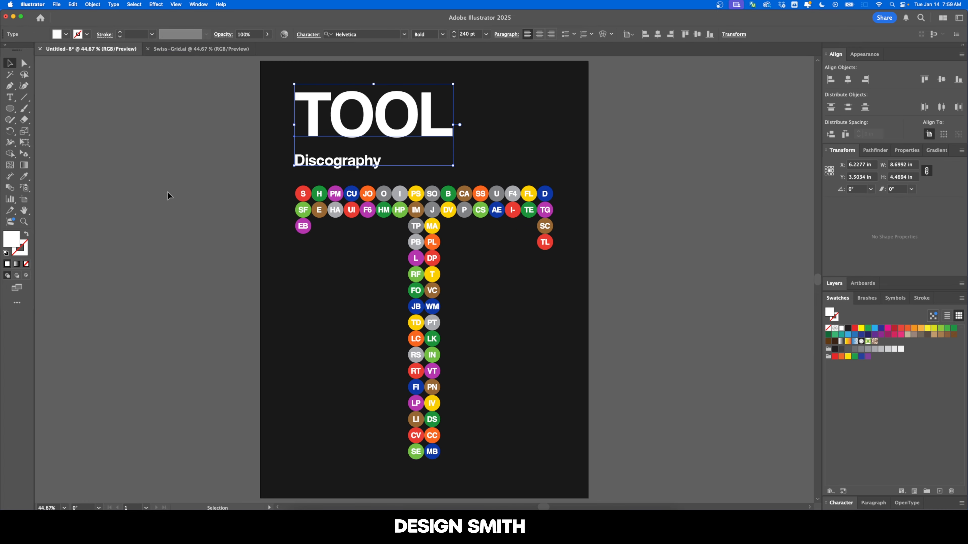
# Step: Select all the white titles and abbreviations by matching fill and lower their fill brightness to 94% (EFEFEF)
pyautogui.click(134, 4)
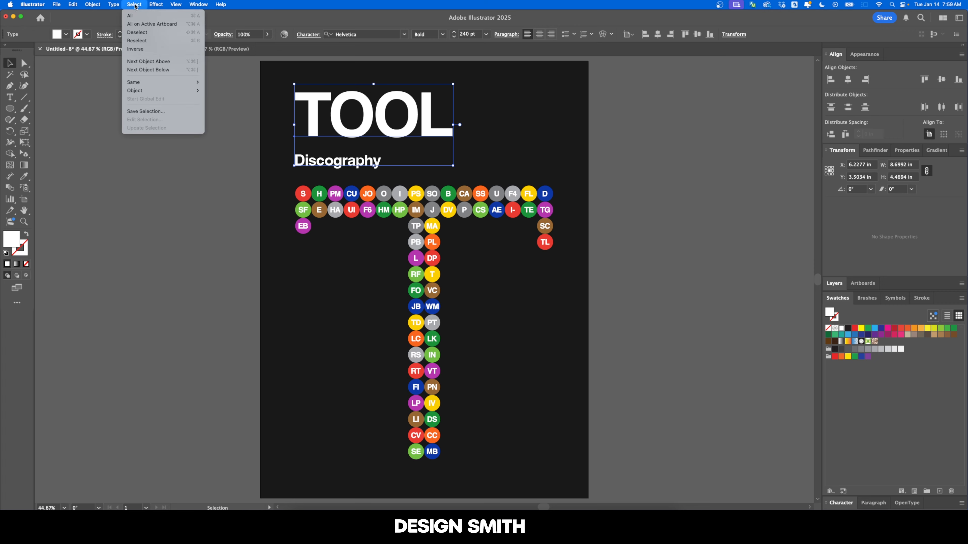
pyautogui.moveTo(164, 82)
pyautogui.click(224, 123)
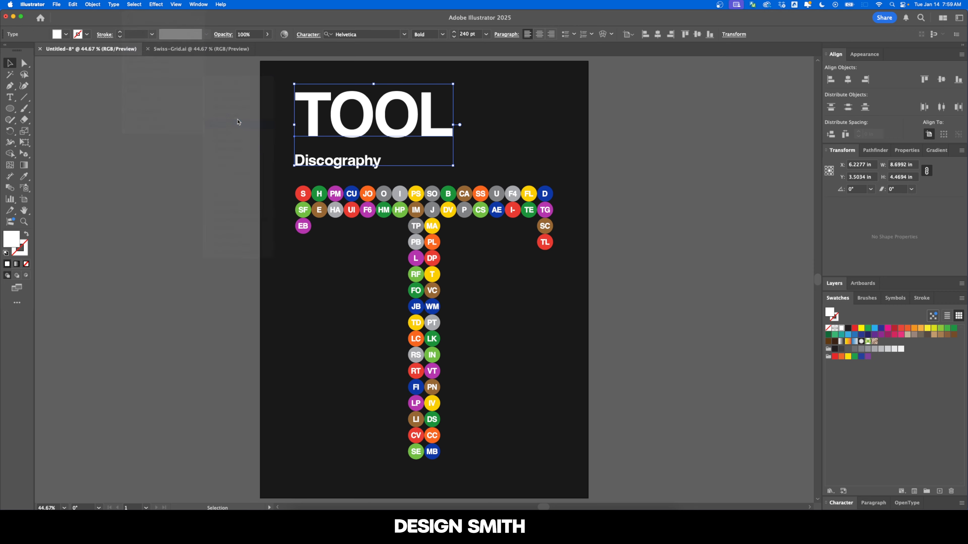
pyautogui.doubleClick(17, 239)
pyautogui.click(735, 267)
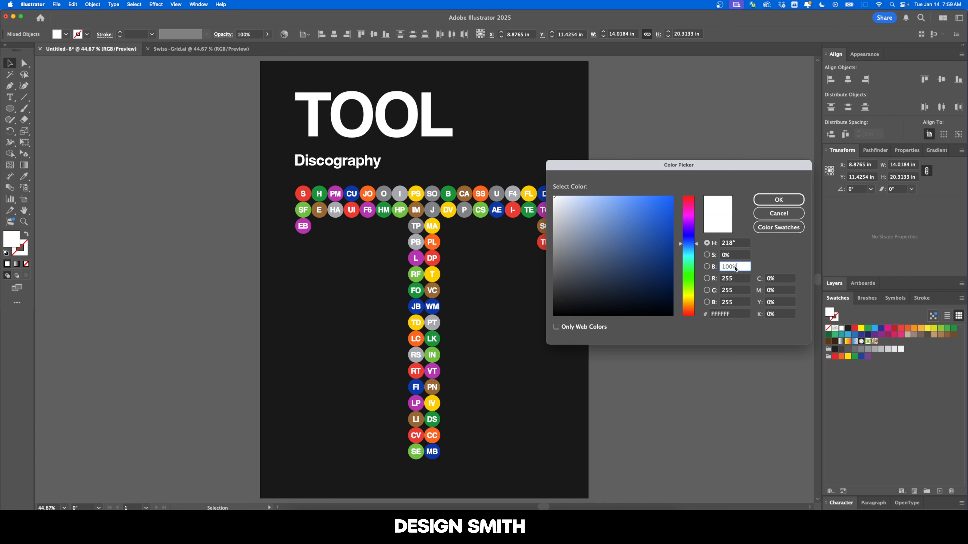
pyautogui.press('Down')
pyautogui.press('Down')
pyautogui.press('Down')
pyautogui.press('Down')
pyautogui.press('Down')
pyautogui.press('Down')
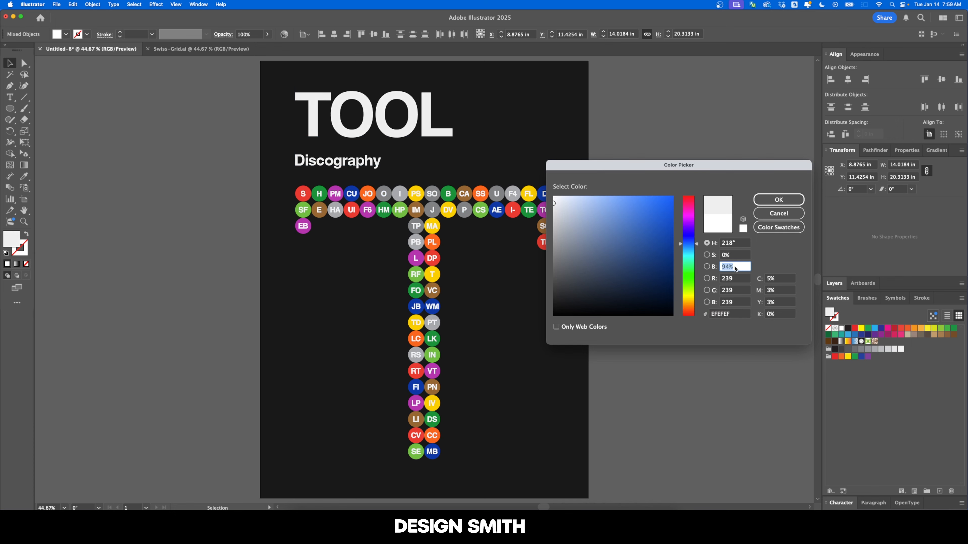
pyautogui.press('Return')
pyautogui.click(683, 200)
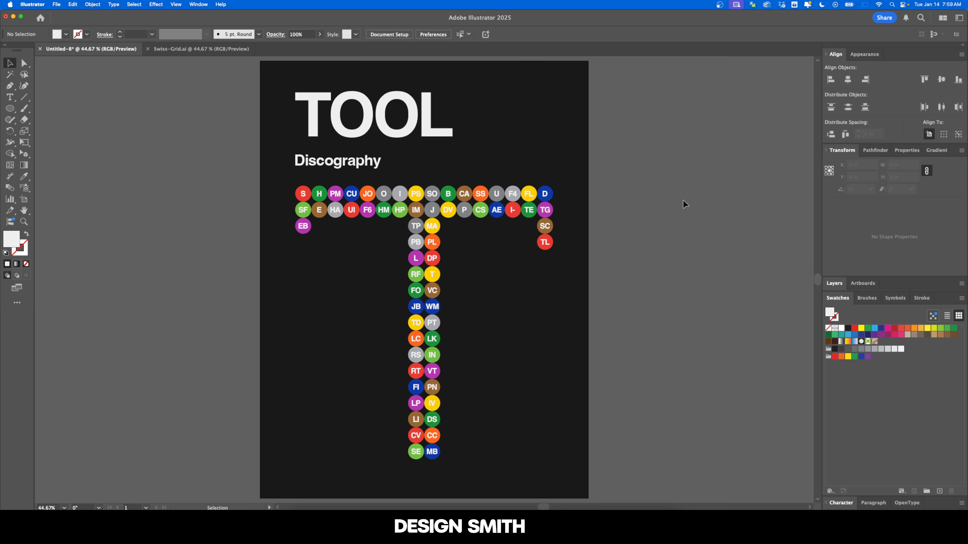
# Step: Duplicate the Discography subtitle horizontally to the far end of the crossbar and right-align the copy on the column guide
pyautogui.press('super+semicolon')
pyautogui.click(321, 162)
pyautogui.moveTo(320, 162); pyautogui.dragTo(487, 162)
pyautogui.press('super+semicolon')
pyautogui.scroll(1, 541, 154)
pyautogui.scroll(2, 541, 154)
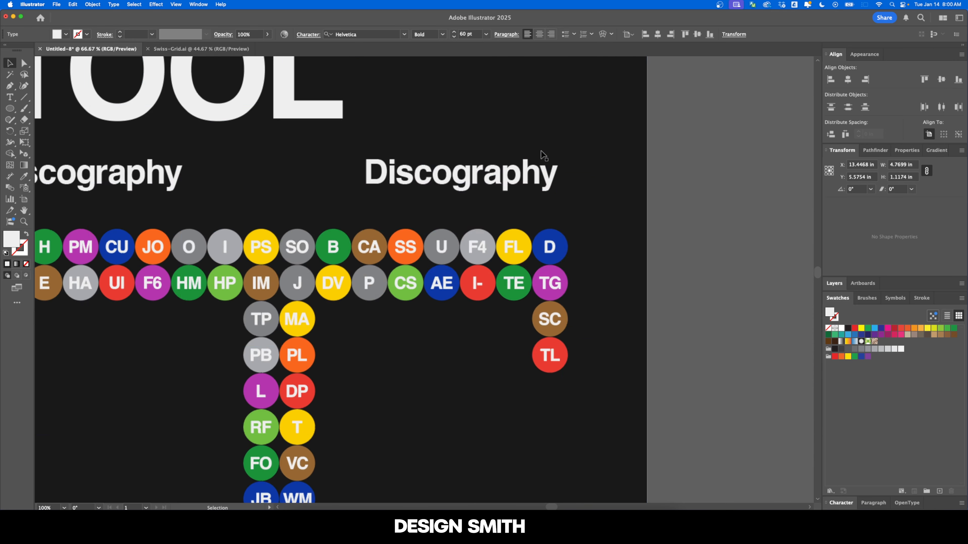
pyautogui.press('super+semicolon')
pyautogui.press('super+shift+r')
pyautogui.moveTo(305, 164); pyautogui.dragTo(489, 166)
pyautogui.scroll(2, 488, 168)
# Step: Replace the copied subtitle's text with 1992–2019
pyautogui.doubleClick(487, 169)
pyautogui.press('super+a')
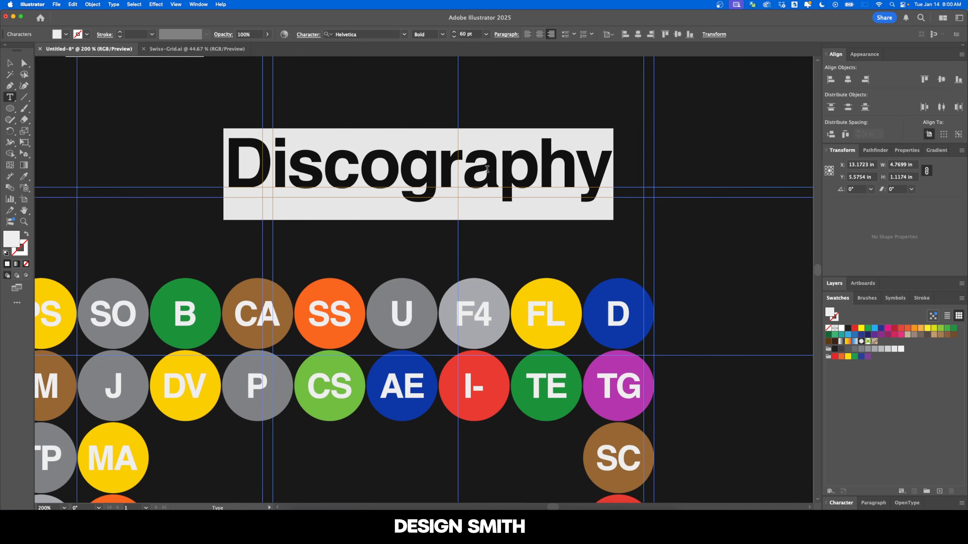
pyautogui.write('1992')
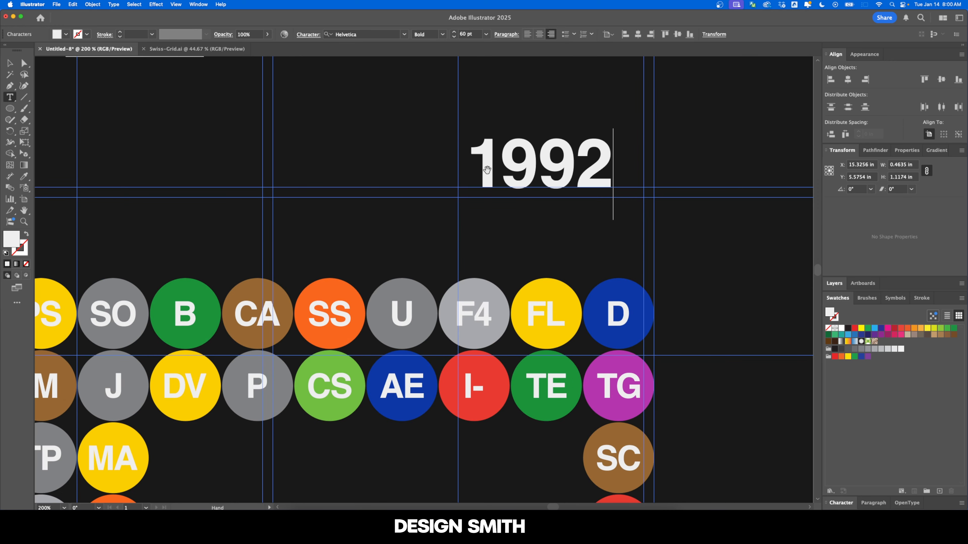
pyautogui.write('—')
pyautogui.write('2019')
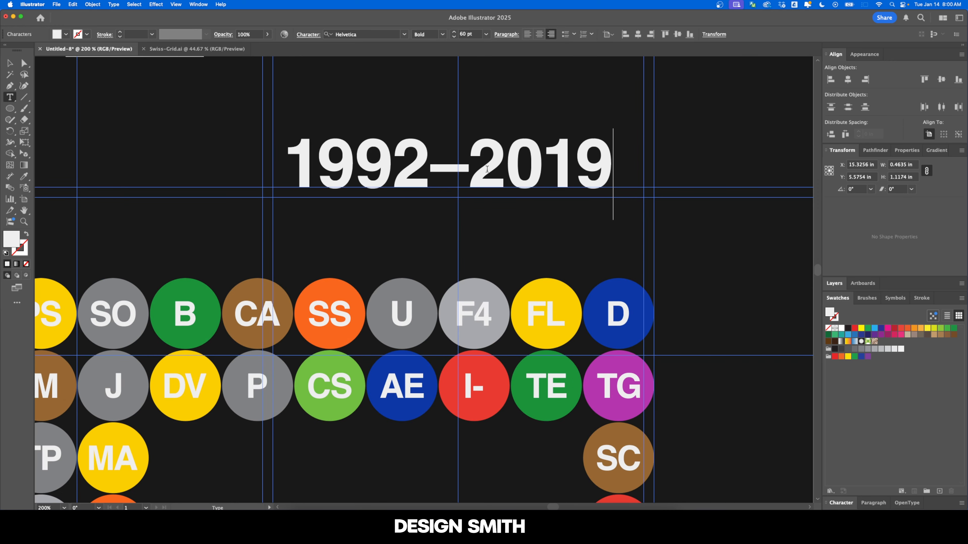
# Step: Set the kerning between the 1 and the first 9 of 1992 to -120
pyautogui.press('Up')
pyautogui.press('Right')
pyautogui.click(841, 502)
pyautogui.click(860, 367)
pyautogui.hotkey('shift', 'Down')
pyautogui.hotkey('shift', 'Down')
pyautogui.hotkey('shift', 'Down')
pyautogui.hotkey('shift', 'Down')
pyautogui.hotkey('shift', 'Down')
pyautogui.hotkey('shift', 'Down')
pyautogui.hotkey('shift', 'Down')
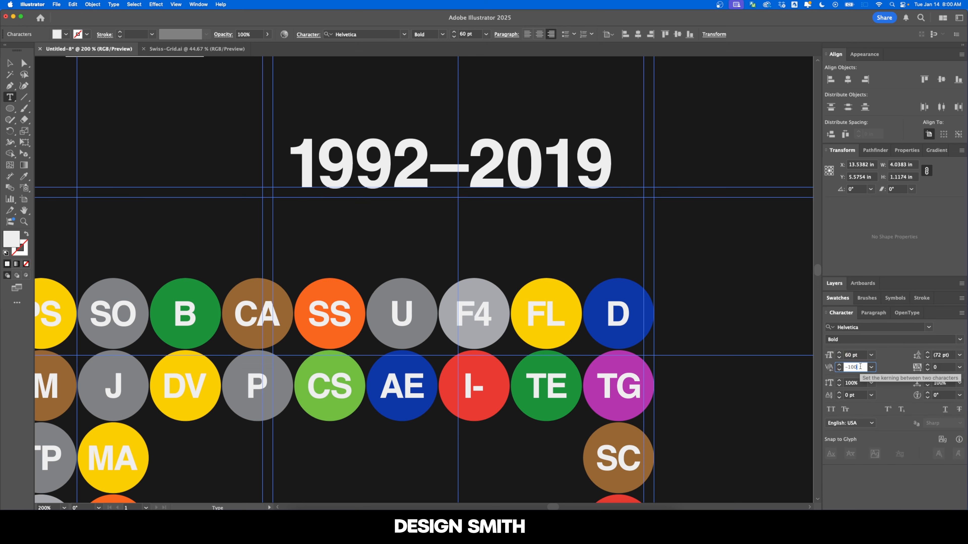
pyautogui.press('Return')
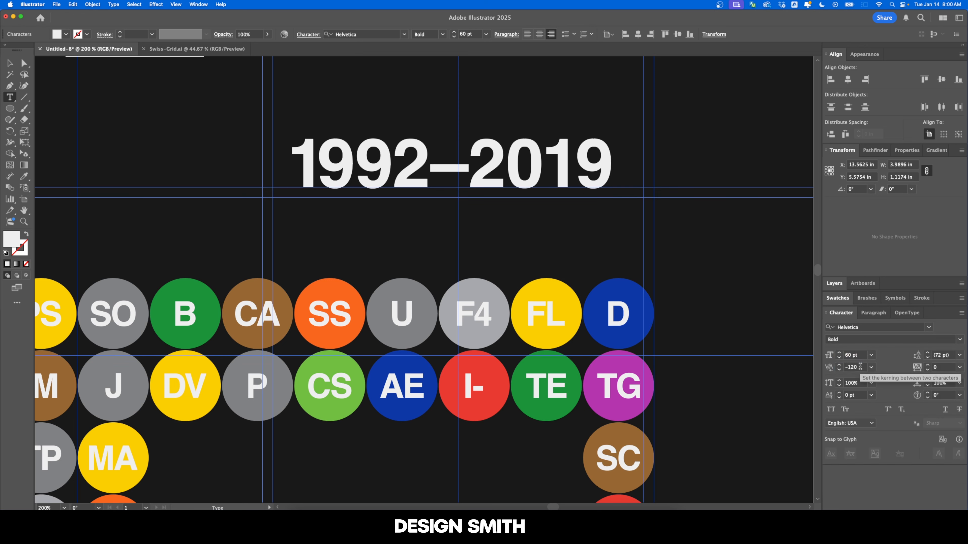
# Step: Set the kerning between the two 9s of 1992 to -20 and slightly tighten the following pairs around the en dash
pyautogui.press('Right')
pyautogui.click(860, 367)
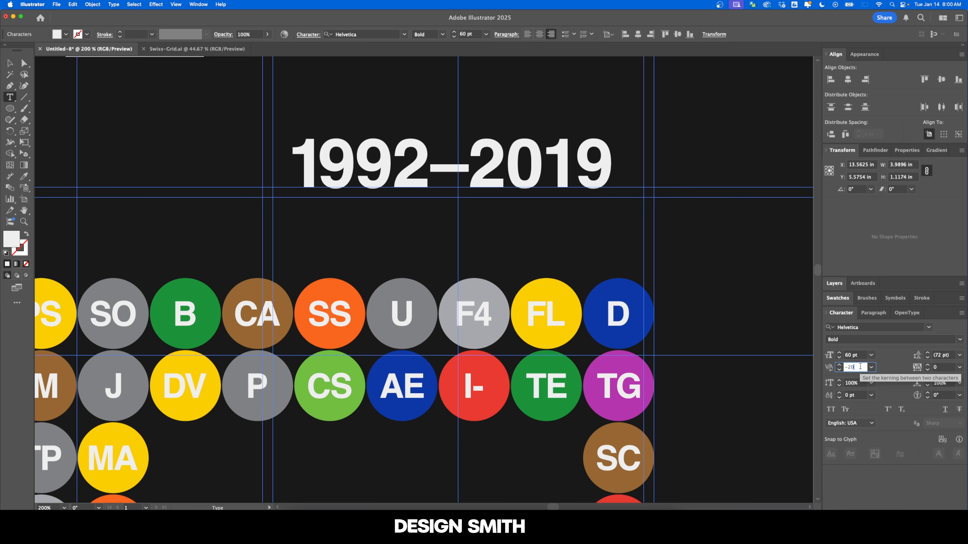
pyautogui.press('Down')
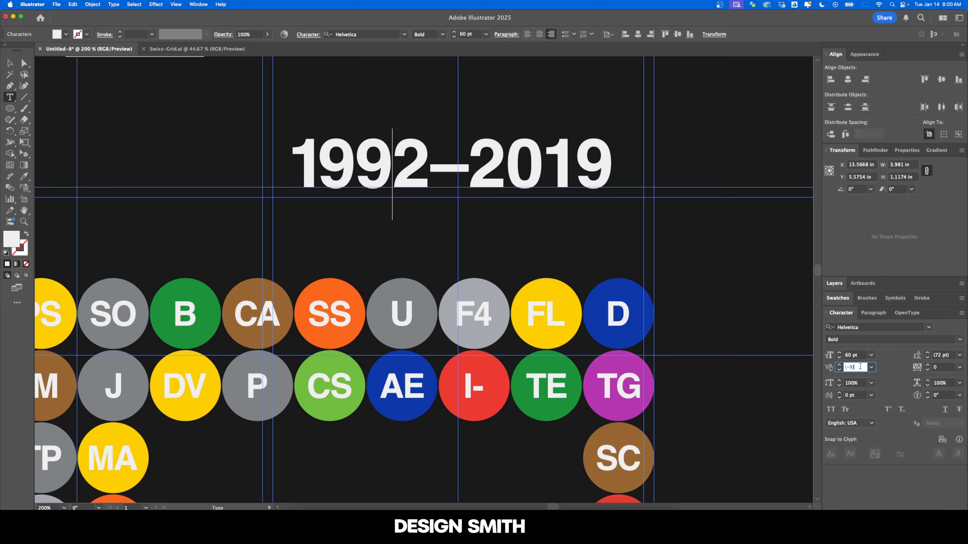
pyautogui.press('Down')
pyautogui.press('Down')
pyautogui.press('Return')
pyautogui.press('Right')
pyautogui.press('Right')
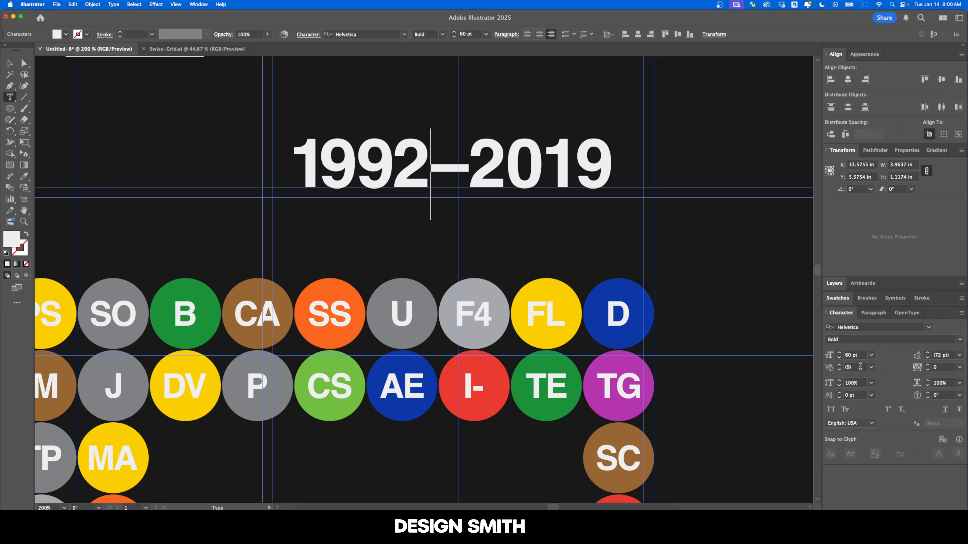
pyautogui.click(860, 367)
pyautogui.press('Down')
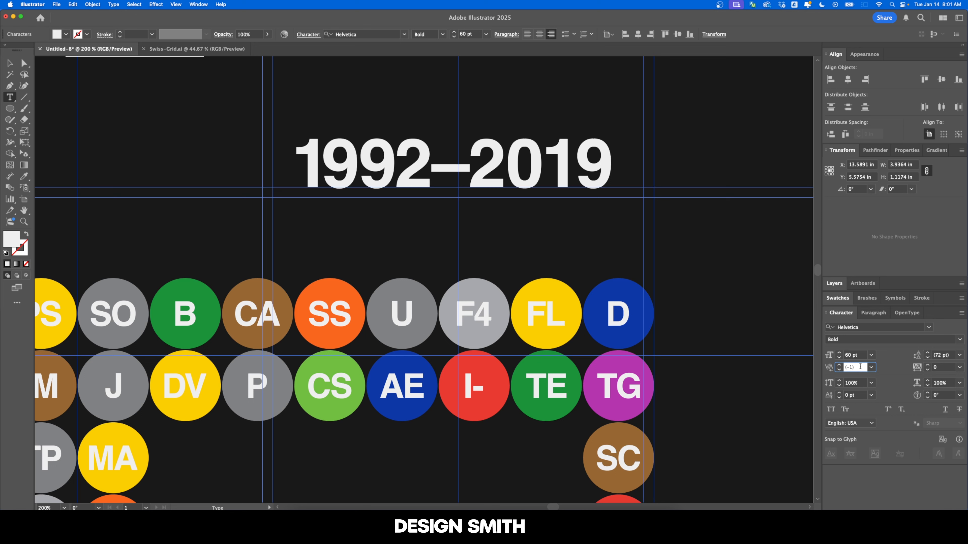
pyautogui.press('Return')
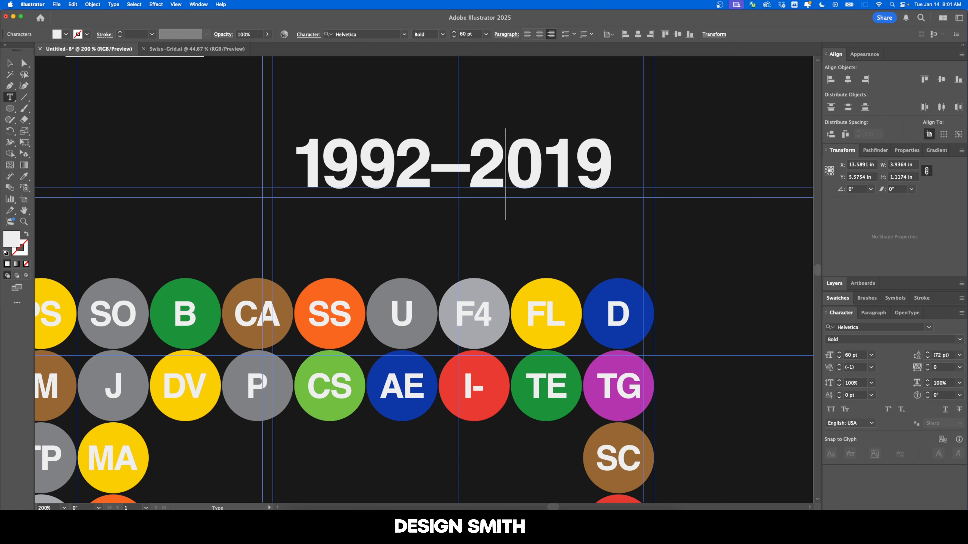
# Step: Set the kerning between the 0 and the 1 of 2019 to -70
pyautogui.click(860, 367)
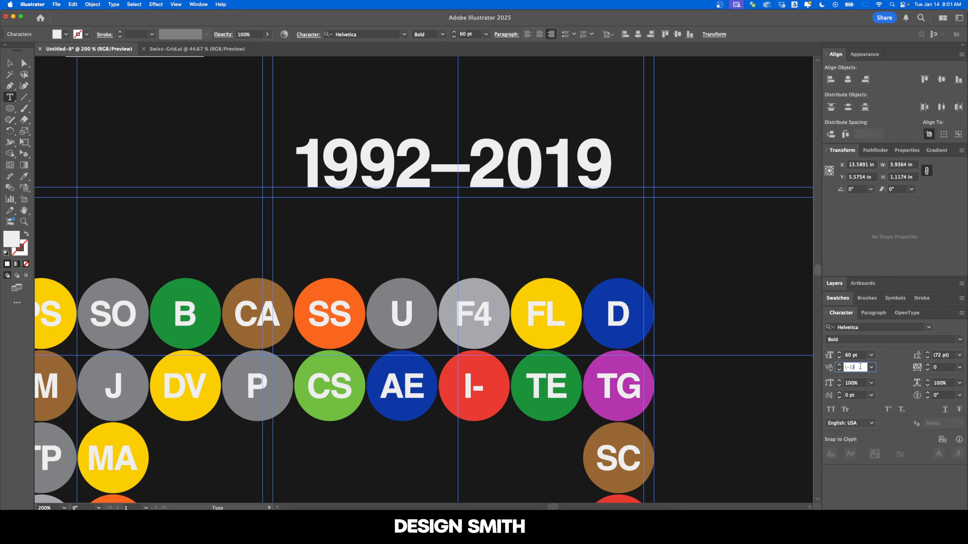
pyautogui.press('Down')
pyautogui.press('Down')
pyautogui.press('Down')
pyautogui.press('Down')
pyautogui.press('Down')
pyautogui.press('Down')
pyautogui.press('Down')
pyautogui.press('Return')
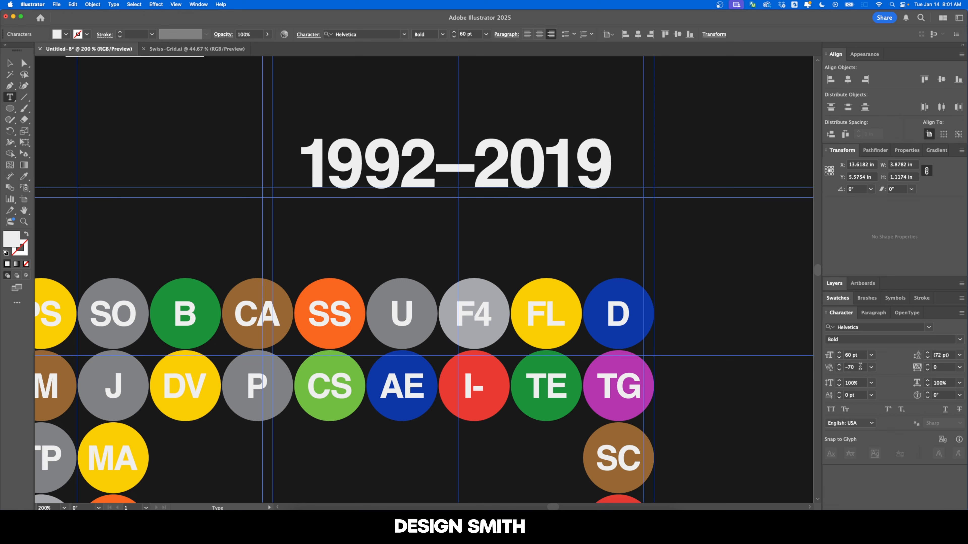
# Step: Set the kerning between the 1 and the 9 of 2019 to -120 and finish editing the text
pyautogui.click(860, 367)
pyautogui.press('Down')
pyautogui.press('Down')
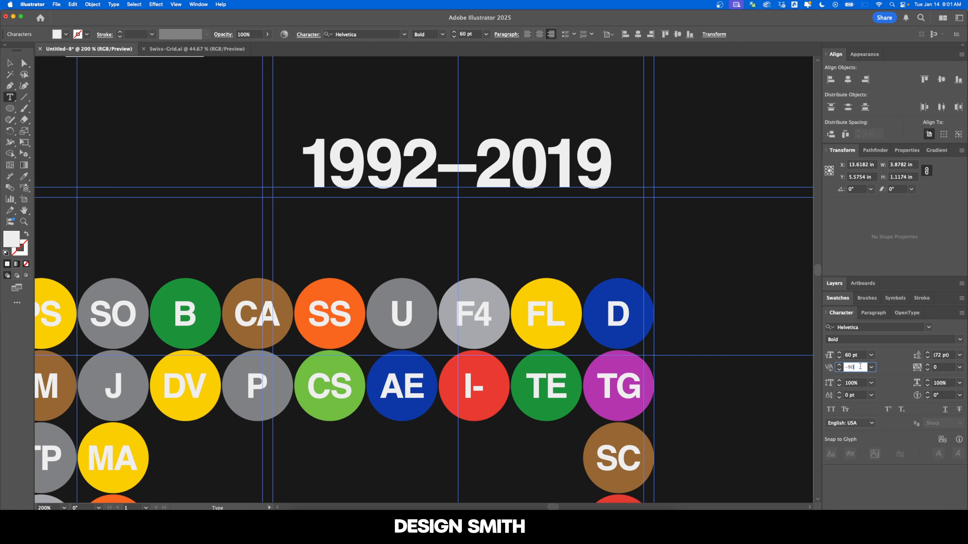
pyautogui.press('Down')
pyautogui.press('Down')
pyautogui.press('Down')
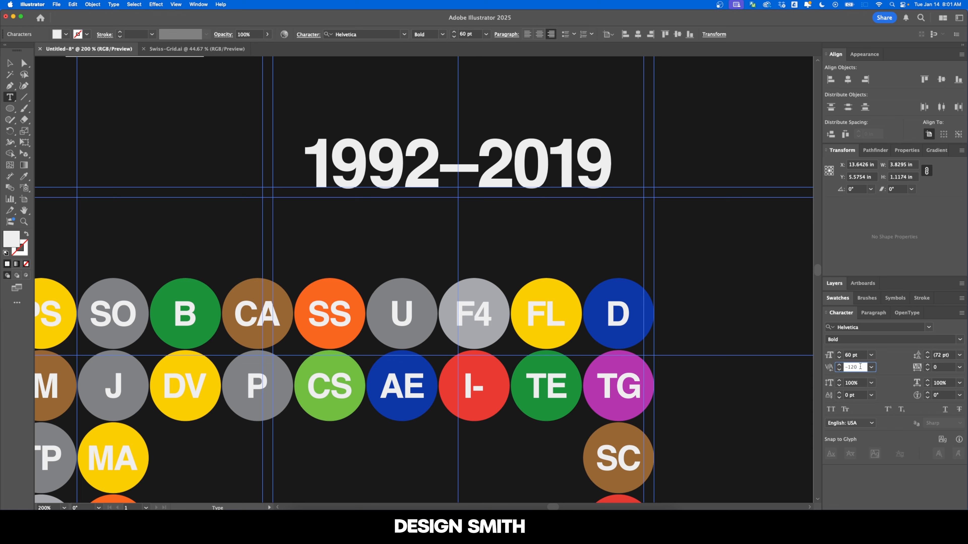
pyautogui.press('Escape')
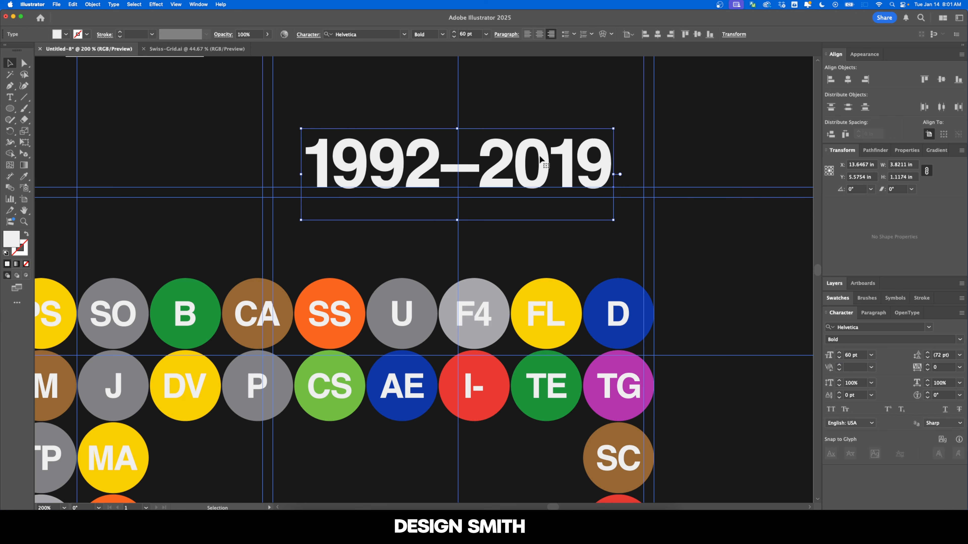
# Step: Try a hyphen between 1992 and 2019, restore the en dash, and finish editing the text
pyautogui.doubleClick(473, 169)
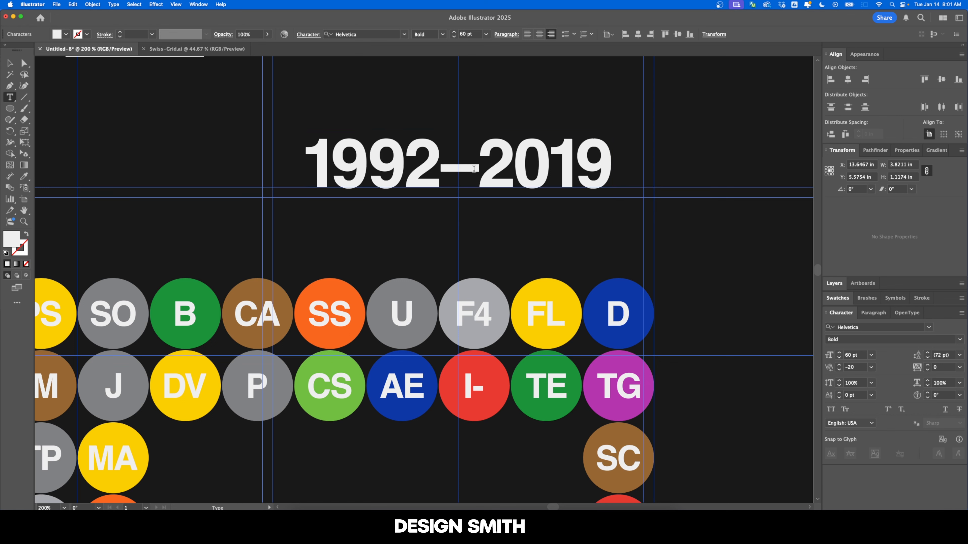
pyautogui.moveTo(474, 169); pyautogui.dragTo(442, 167)
pyautogui.write('-')
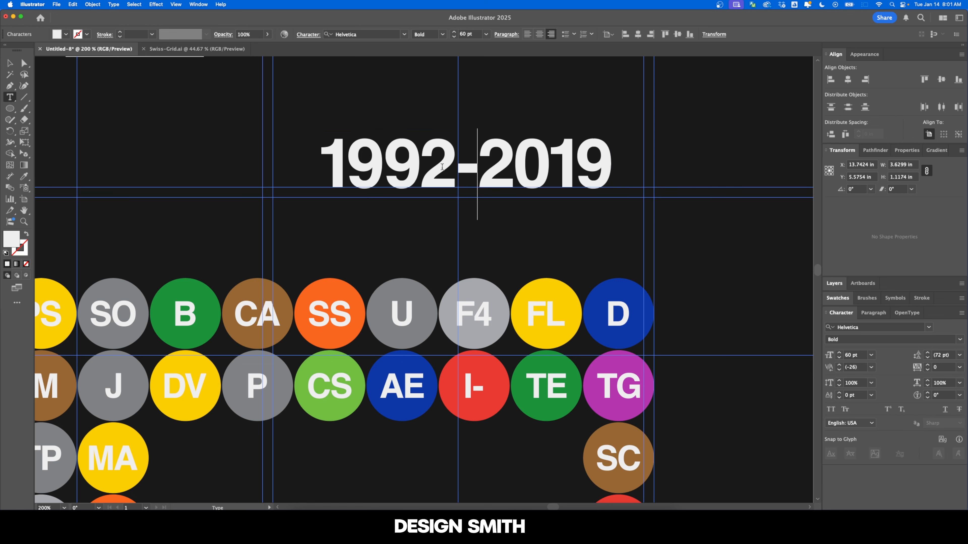
pyautogui.press('BackSpace')
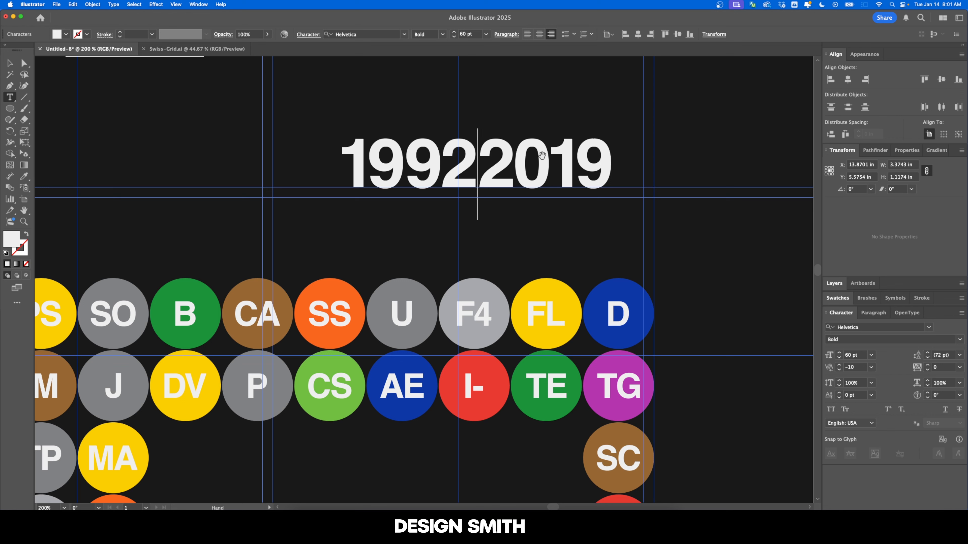
pyautogui.write('–')
pyautogui.press('Escape')
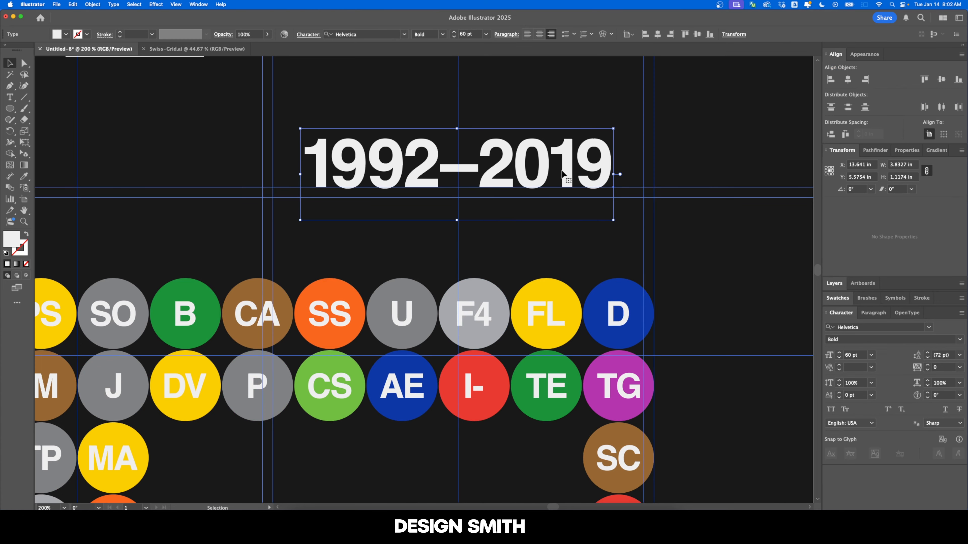
# Step: Move the 1992–2019 text so the final 9 lines up with the poster's right margin guide
pyautogui.moveTo(562, 173); pyautogui.dragTo(607, 173)
pyautogui.press('super+equal')
pyautogui.press('super+equal')
pyautogui.press('super+equal')
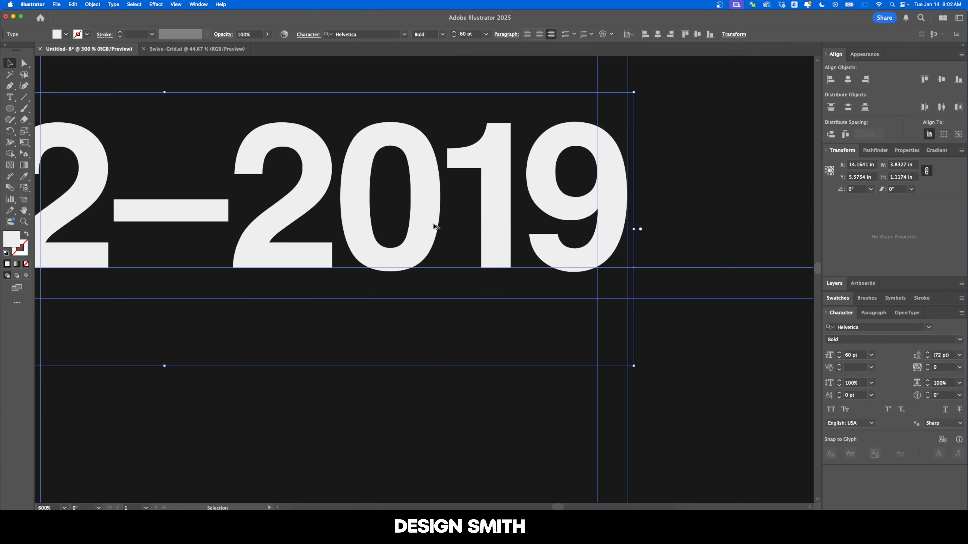
pyautogui.moveTo(517, 223); pyautogui.dragTo(419, 240)
pyautogui.press('super+equal')
pyautogui.press('super+equal')
pyautogui.press('super+0')
# Step: Select all the poster's text and circles without the background and copy them
pyautogui.click(227, 142)
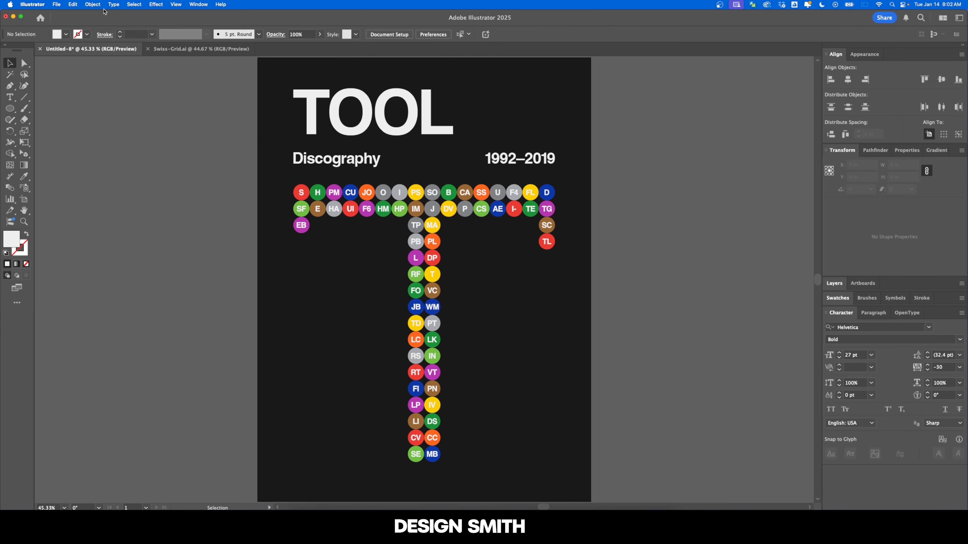
pyautogui.click(276, 114)
pyautogui.click(240, 125)
pyautogui.moveTo(249, 82); pyautogui.dragTo(640, 444)
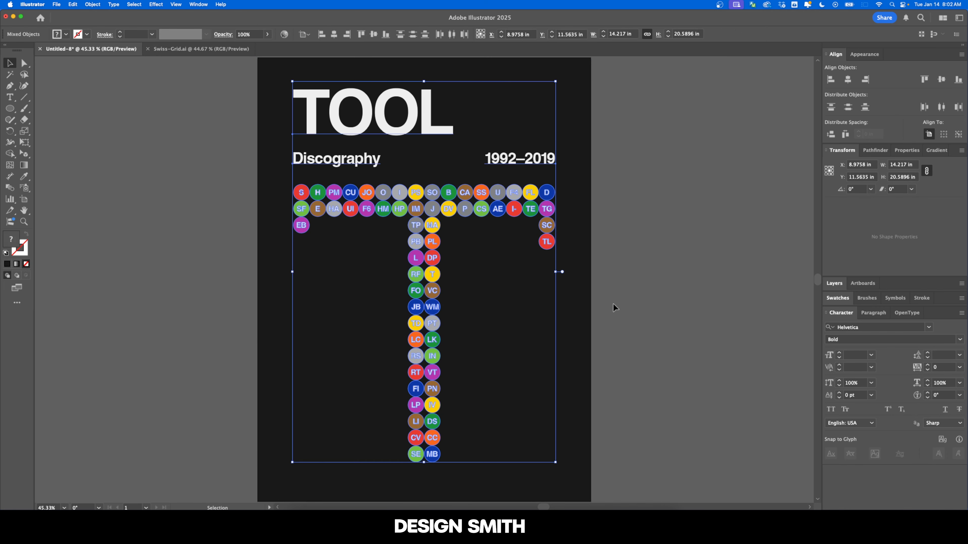
pyautogui.press('a')
pyautogui.press('v')
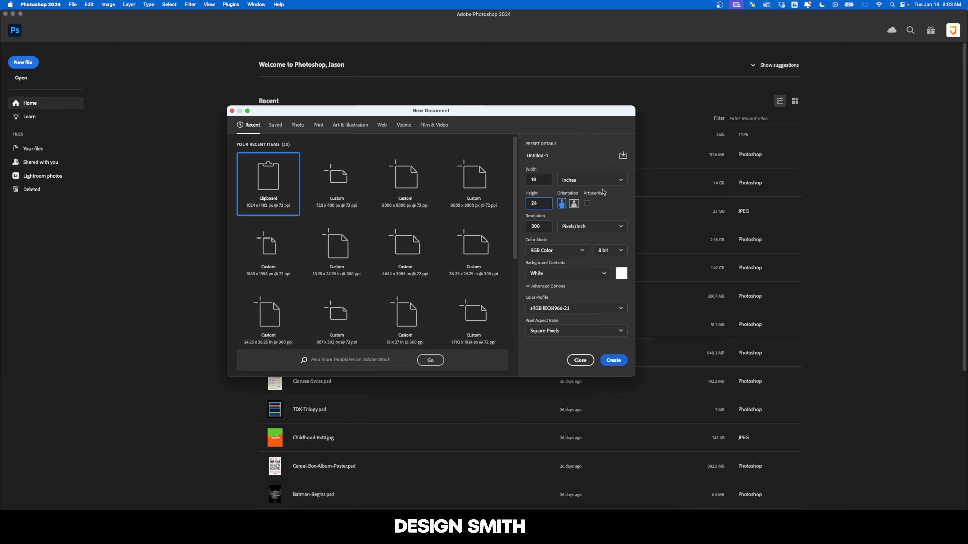
# Step: In Photoshop, create an 18 x 24 in RGB document at 300 ppi and add a solid color fill layer of #1a1a1a
pyautogui.press('Return')
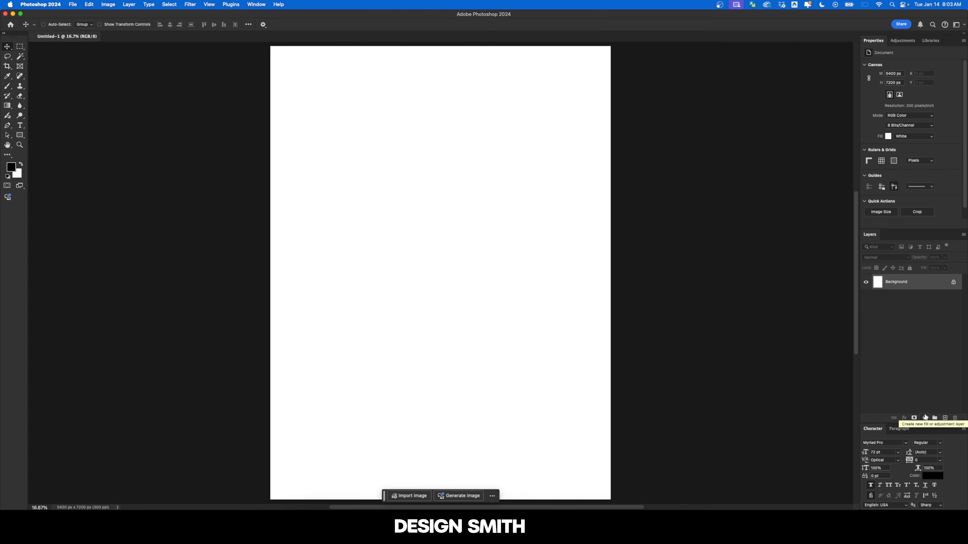
pyautogui.click(925, 417)
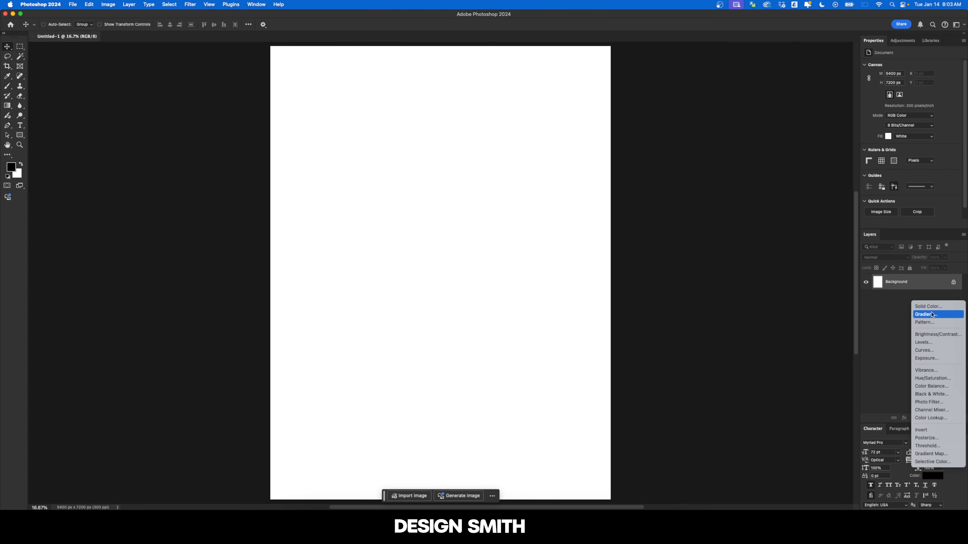
pyautogui.click(925, 305)
pyautogui.doubleClick(766, 291)
pyautogui.write('8')
pyautogui.press('Up')
pyautogui.press('Up')
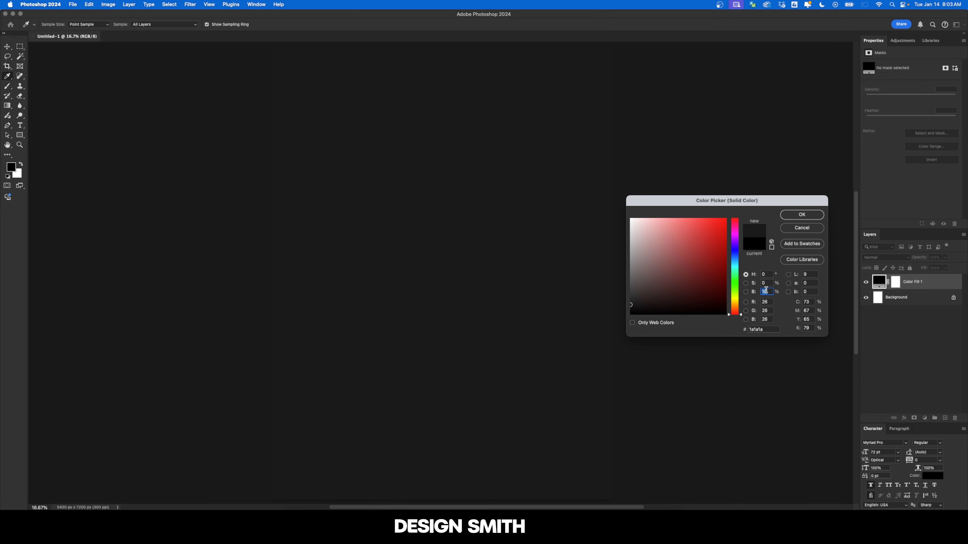
pyautogui.press('Return')
# Step: Paste the copied artwork as a Smart Object, center it vertically on the canvas, and clear the selection
pyautogui.press('super+minus')
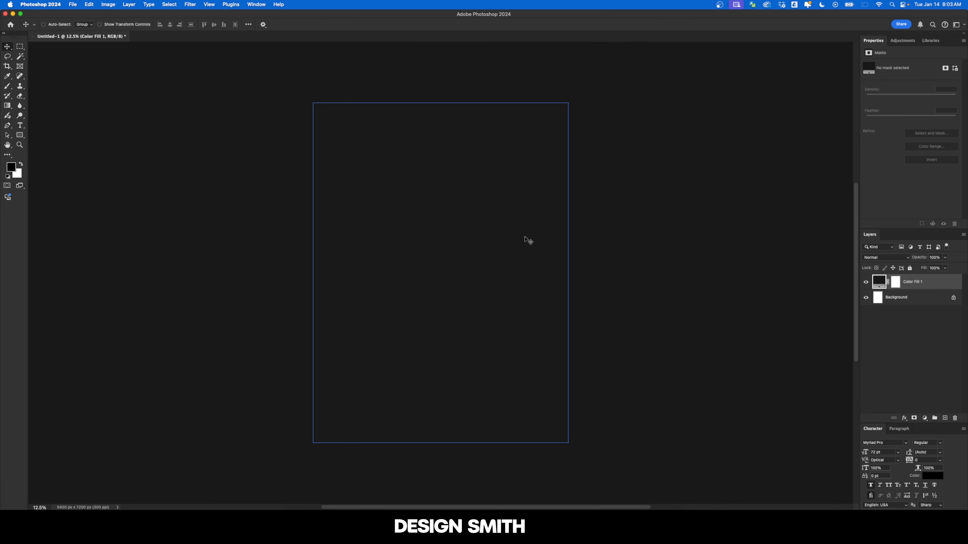
pyautogui.press('v')
pyautogui.press('super+v')
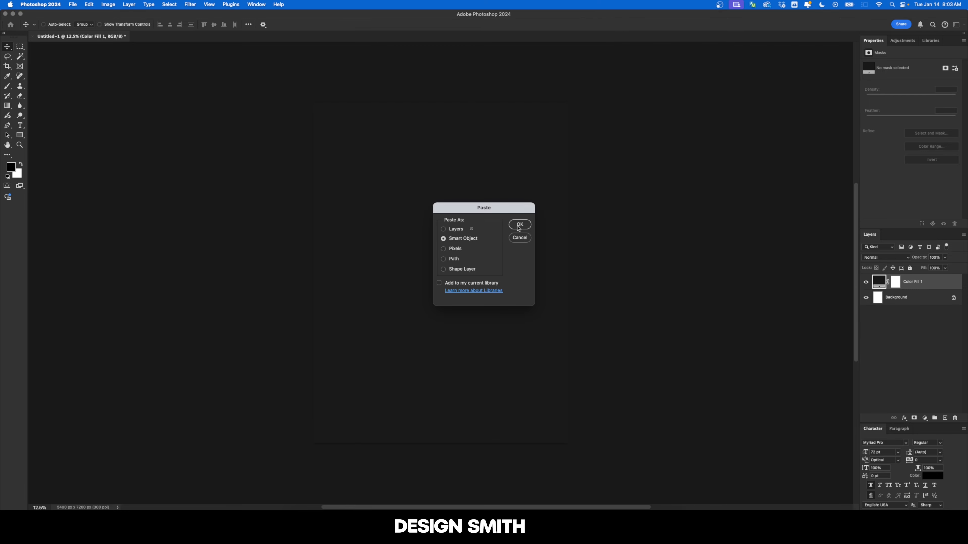
pyautogui.click(519, 226)
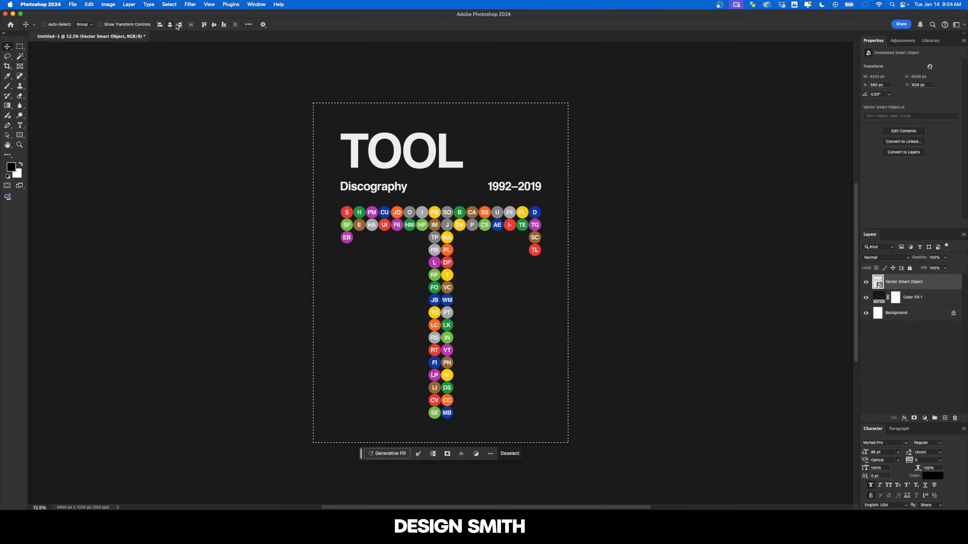
pyautogui.click(214, 25)
pyautogui.press('super+d')
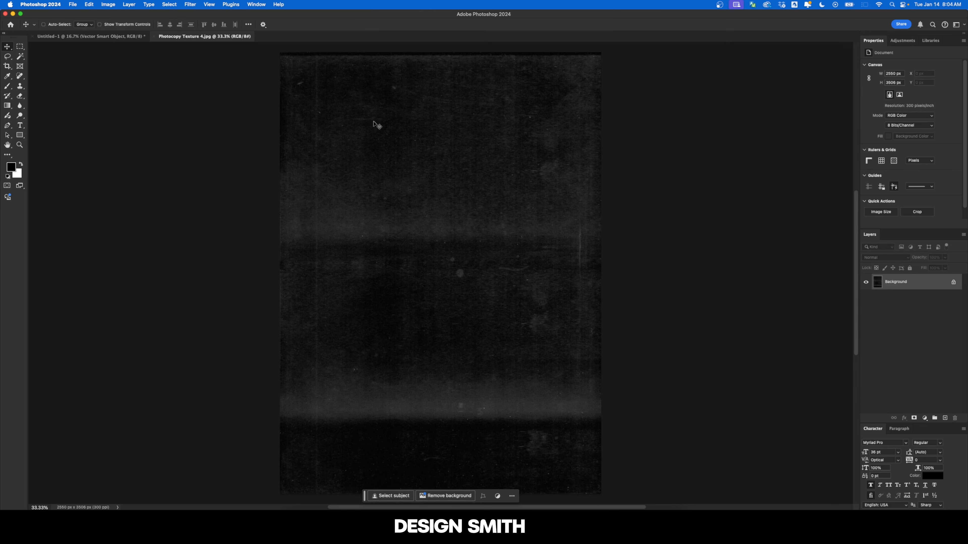
# Step: Bring the Photocopy Texture 4.jpg image into the poster document as the top layer and scale it to cover the canvas
pyautogui.scroll(1, 349, 129)
pyautogui.moveTo(130, 39); pyautogui.dragTo(426, 223)
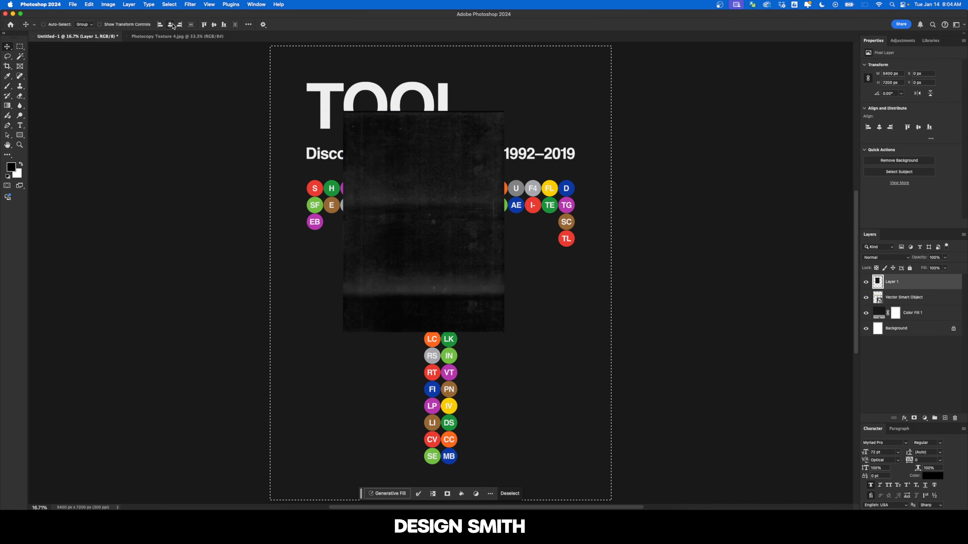
pyautogui.press('super+t')
pyautogui.moveTo(501, 170); pyautogui.dragTo(577, 70)
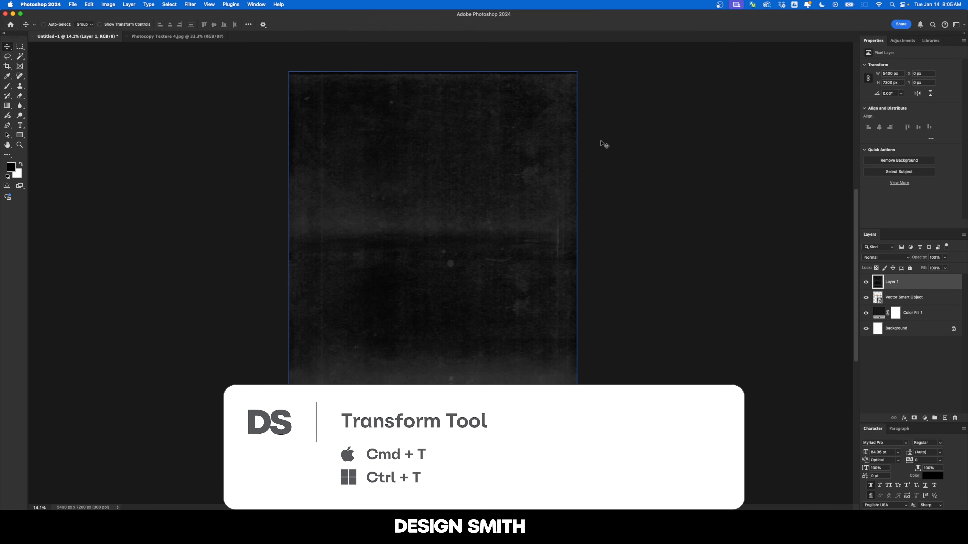
pyautogui.press('Return')
# Step: Set the texture layer's blend mode to Lighten
pyautogui.moveTo(515, 230); pyautogui.dragTo(525, 232)
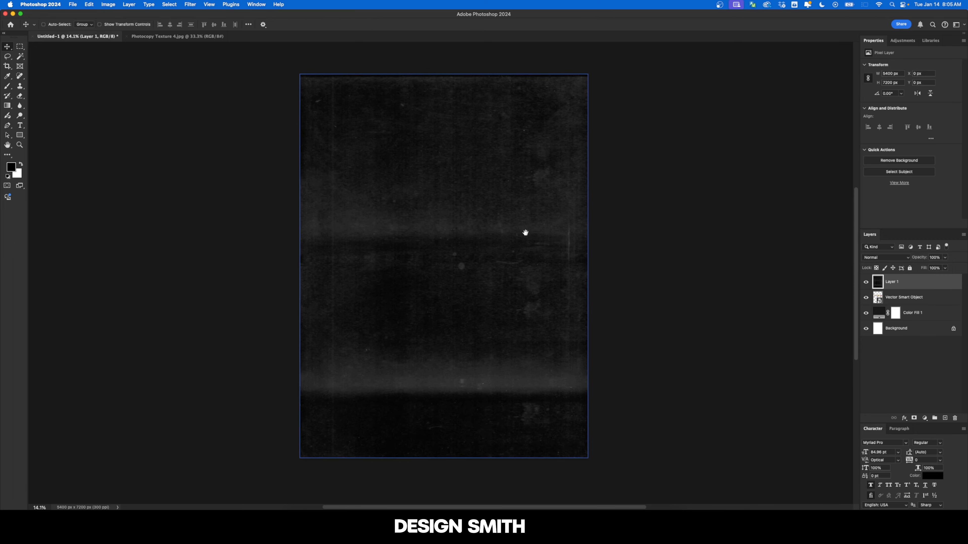
pyautogui.click(883, 258)
pyautogui.click(876, 330)
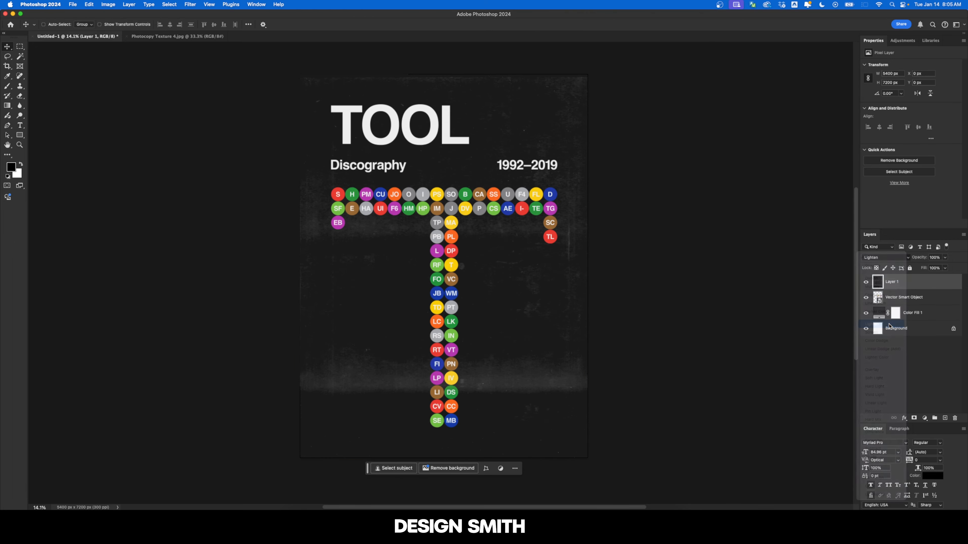
pyautogui.scroll(4, 404, 344)
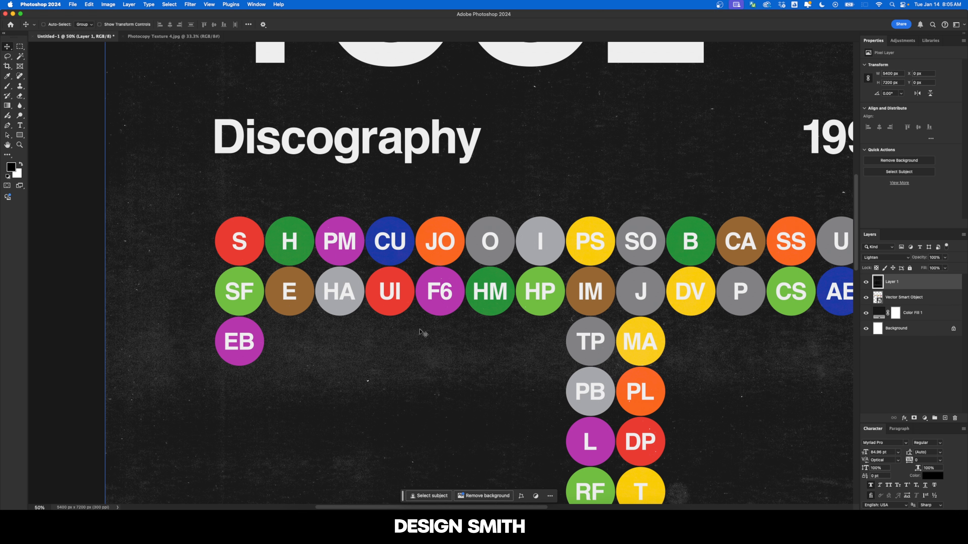
# Step: Create a new top layer named Noise and fill it with 50% Gray
pyautogui.press('super+shift+n')
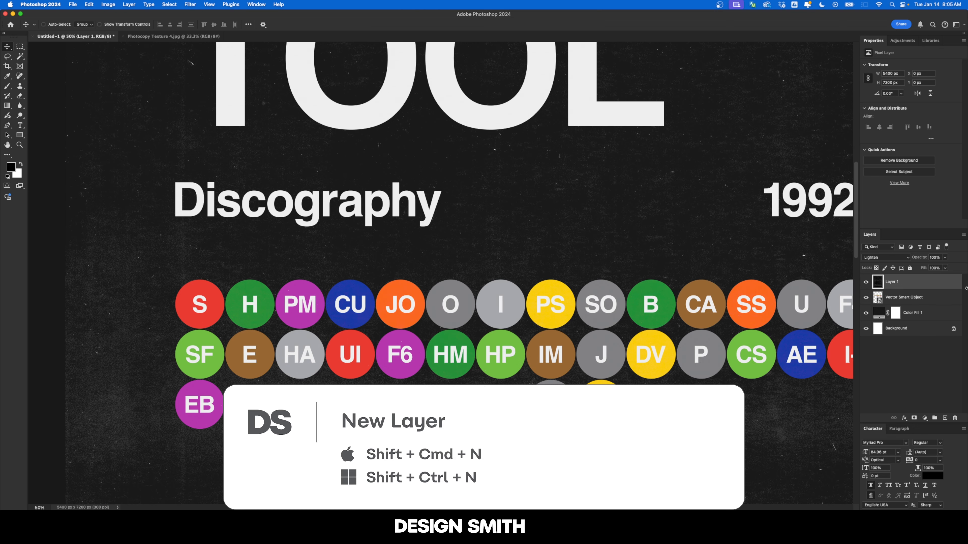
pyautogui.press('super+shift+n')
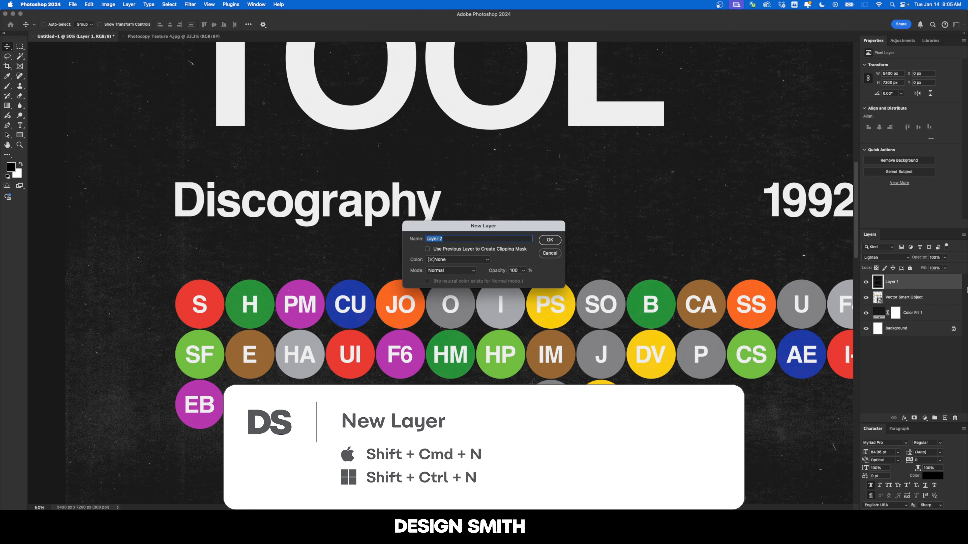
pyautogui.write('Noise')
pyautogui.press('Return')
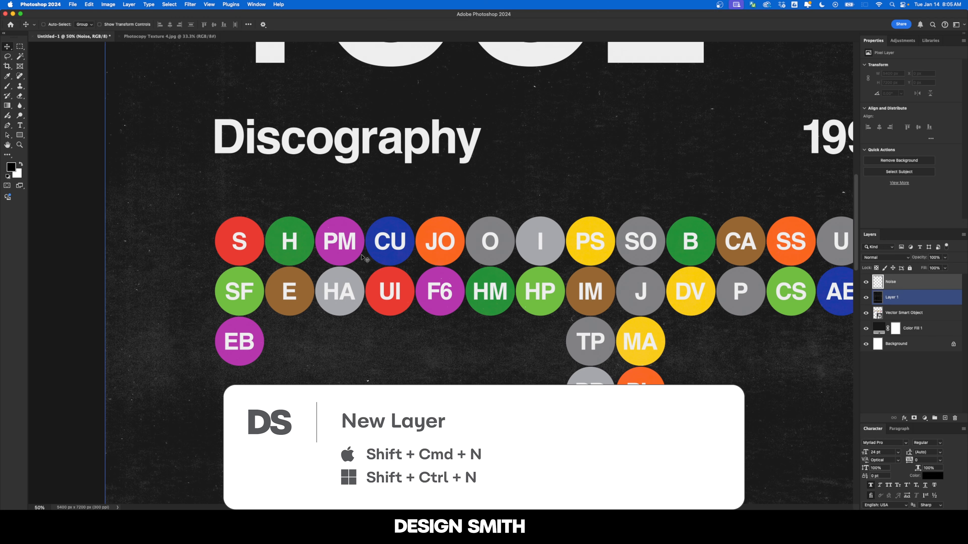
pyautogui.press('super+shift+n')
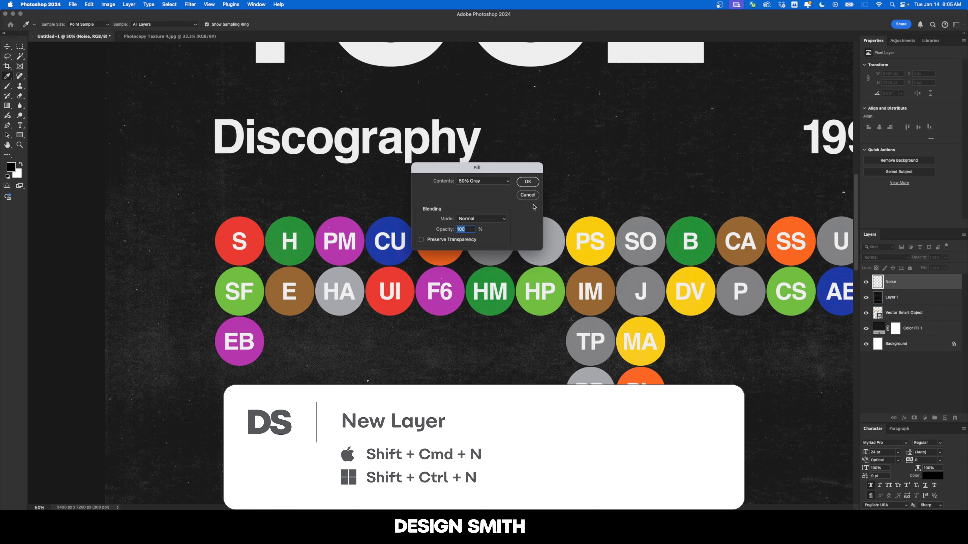
pyautogui.click(526, 182)
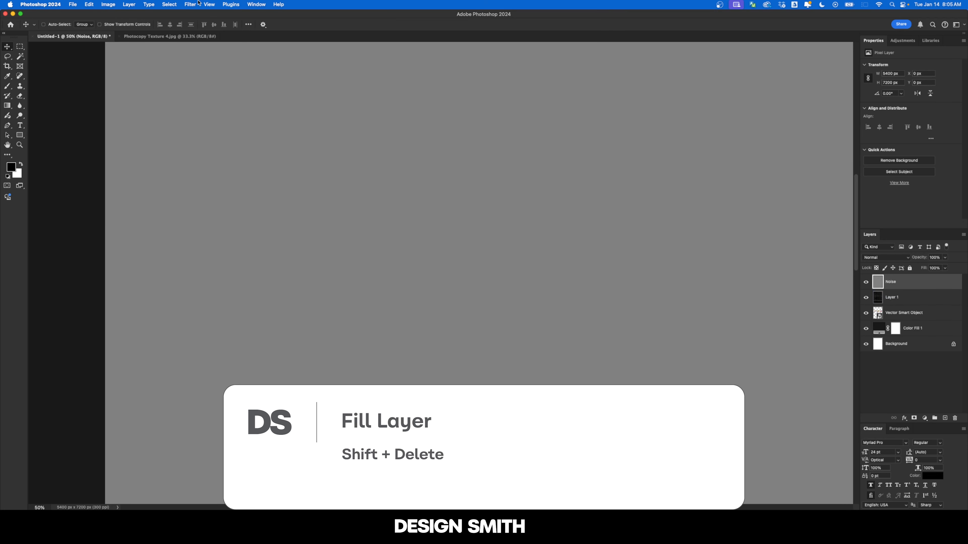
# Step: Add 20% uniform monochromatic noise to the Noise layer and set its blend mode to Overlay
pyautogui.click(190, 4)
pyautogui.moveTo(230, 113)
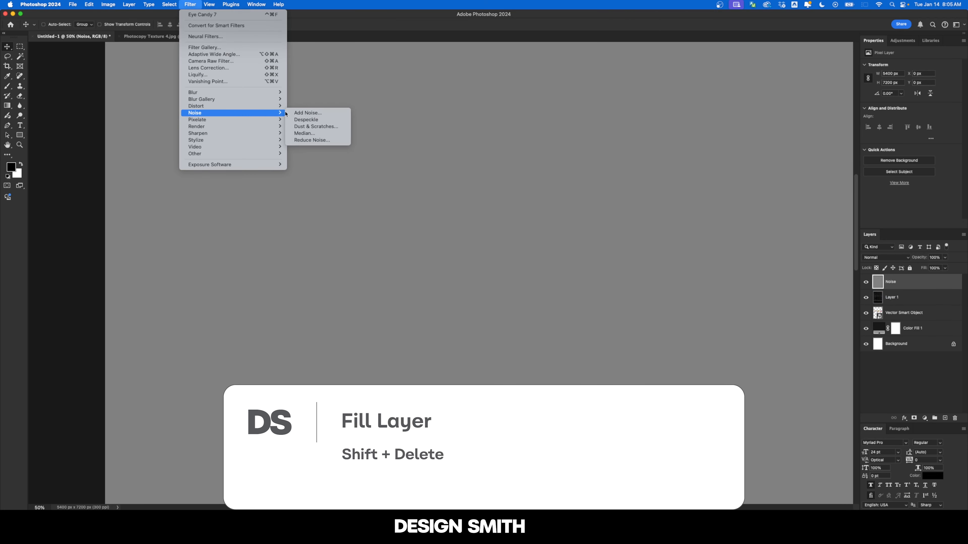
pyautogui.click(307, 114)
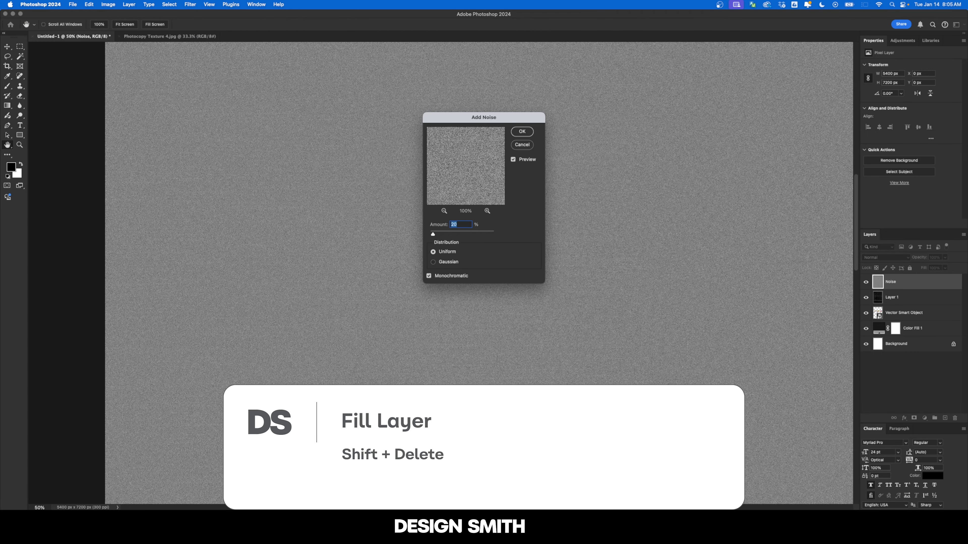
pyautogui.press('Return')
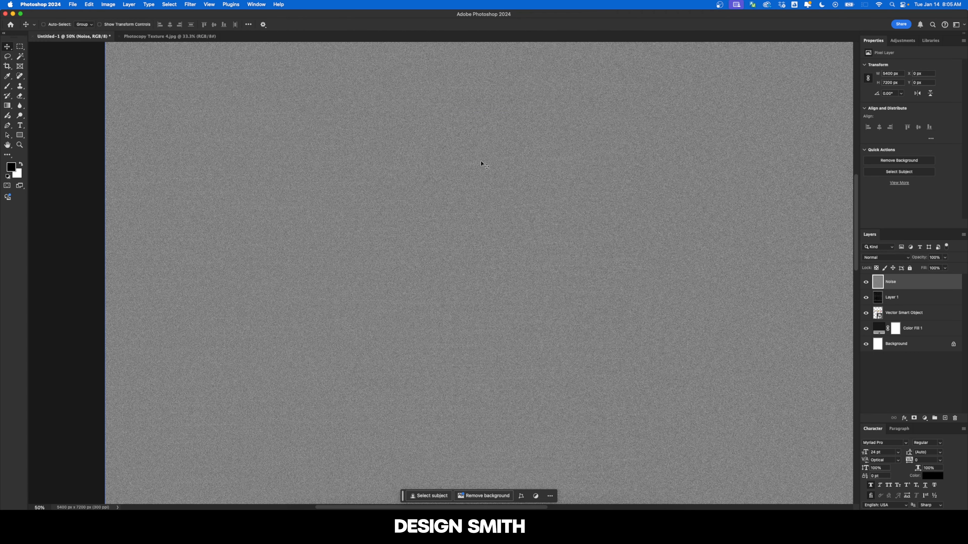
pyautogui.click(900, 258)
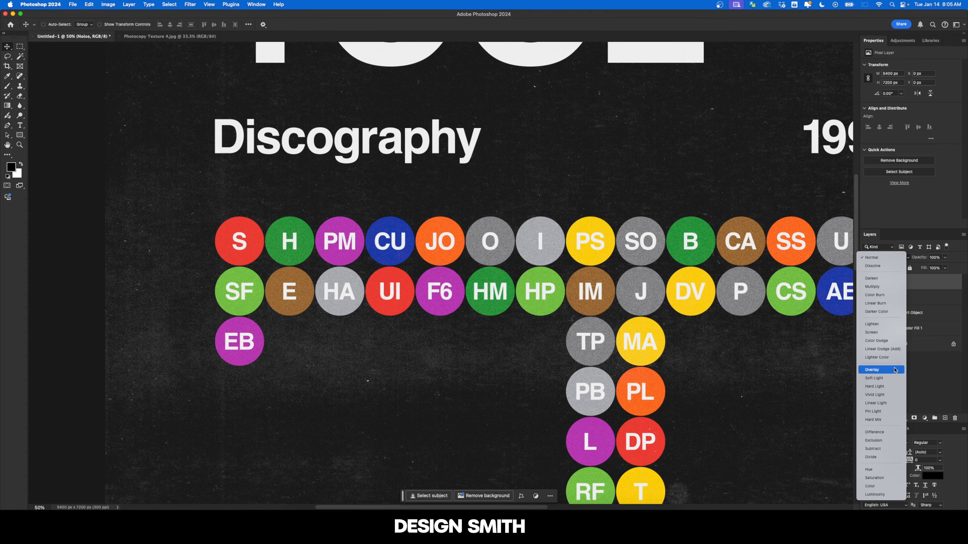
pyautogui.click(895, 369)
# Step: Hide and show the Noise layer to compare the colored circles with and without grain
pyautogui.scroll(2, 358, 314)
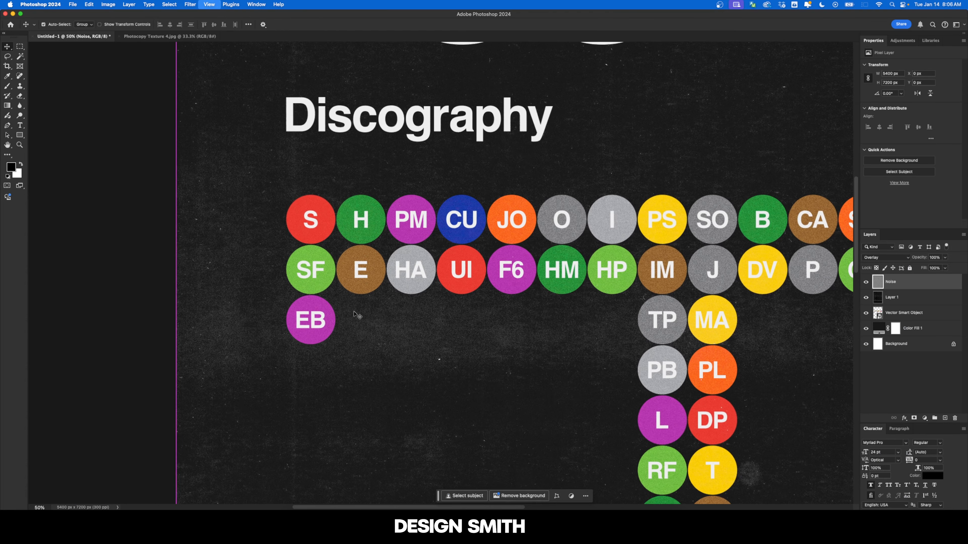
pyautogui.moveTo(298, 341); pyautogui.dragTo(464, 277)
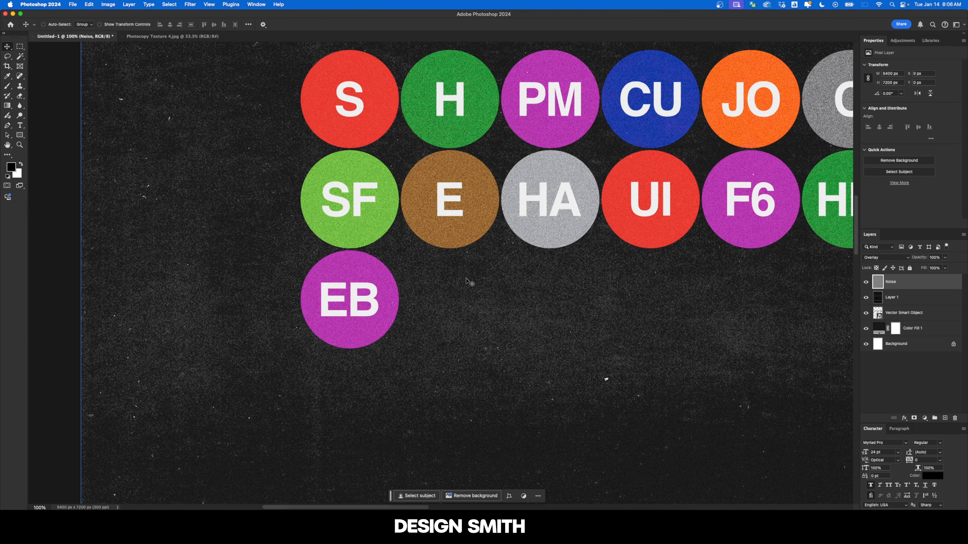
pyautogui.click(865, 282)
pyautogui.keyDown('super'); pyautogui.click(767, 259); pyautogui.keyUp('super')
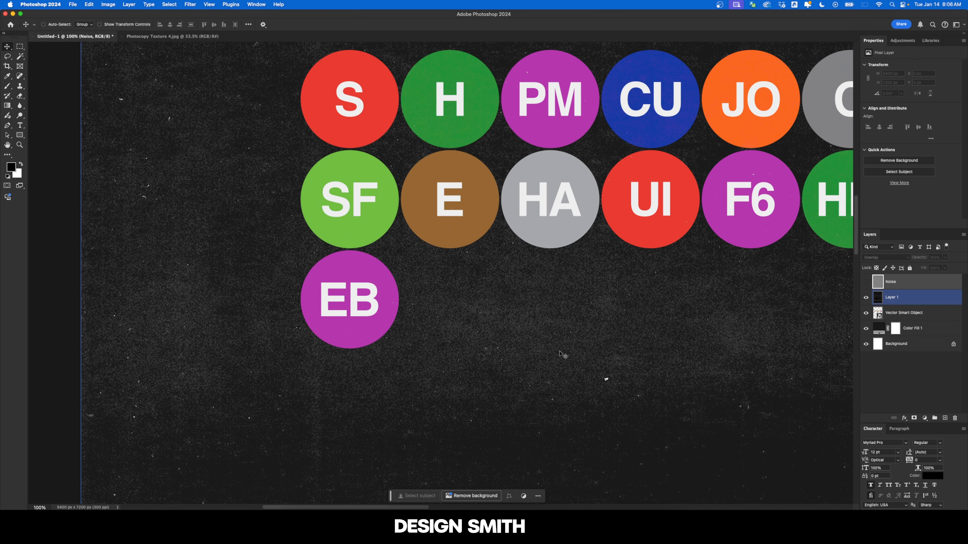
pyautogui.click(866, 283)
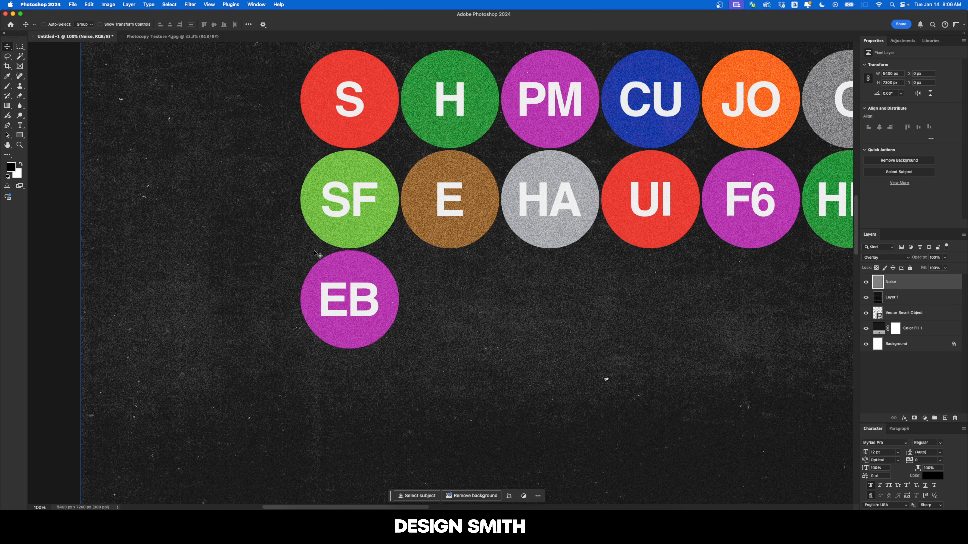
# Step: Apply a 0.5 pixel Gaussian Blur to the Noise layer to soften the grain
pyautogui.click(190, 4)
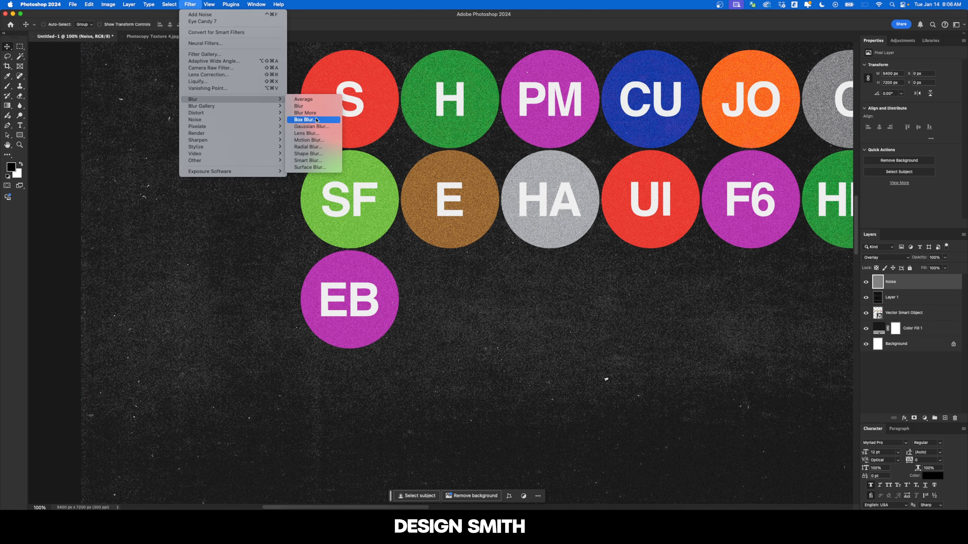
pyautogui.click(310, 126)
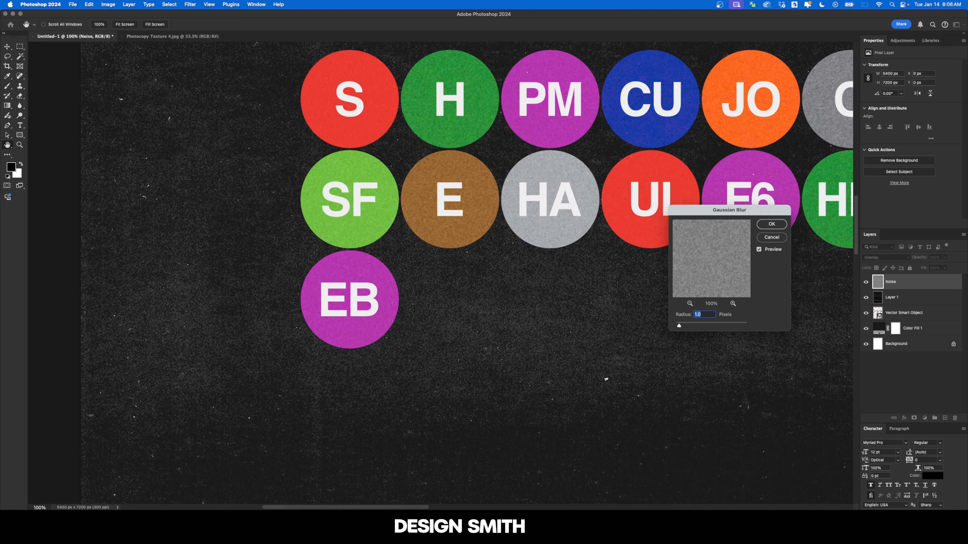
pyautogui.press('Down')
pyautogui.press('Down')
pyautogui.press('Down')
pyautogui.press('Down')
pyautogui.press('Down')
pyautogui.press('Return')
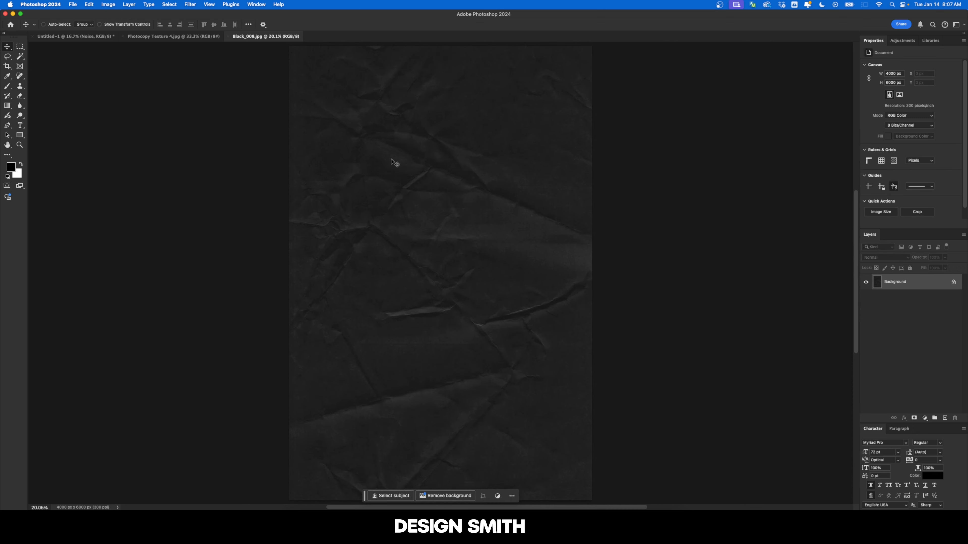
# Step: Bring the crumpled paper texture from Black_008.jpg into the poster document and stretch it to fill the 5400 x 7200 px canvas
pyautogui.moveTo(394, 163); pyautogui.dragTo(416, 186)
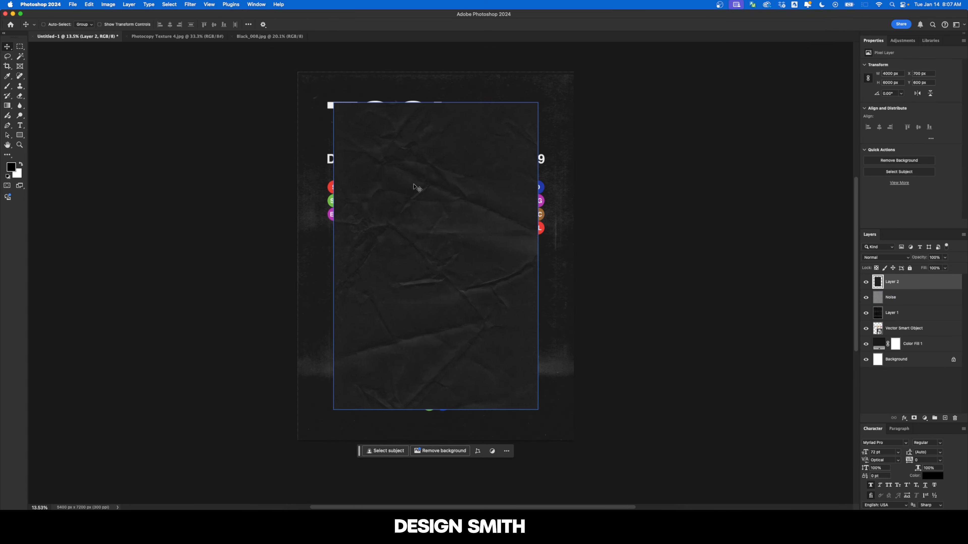
pyautogui.press('super+t')
pyautogui.moveTo(539, 100); pyautogui.dragTo(574, 72)
pyautogui.press('Return')
# Step: Set the crumpled paper layer's blend mode to Difference and inspect the folds over the artwork at 100%
pyautogui.click(885, 257)
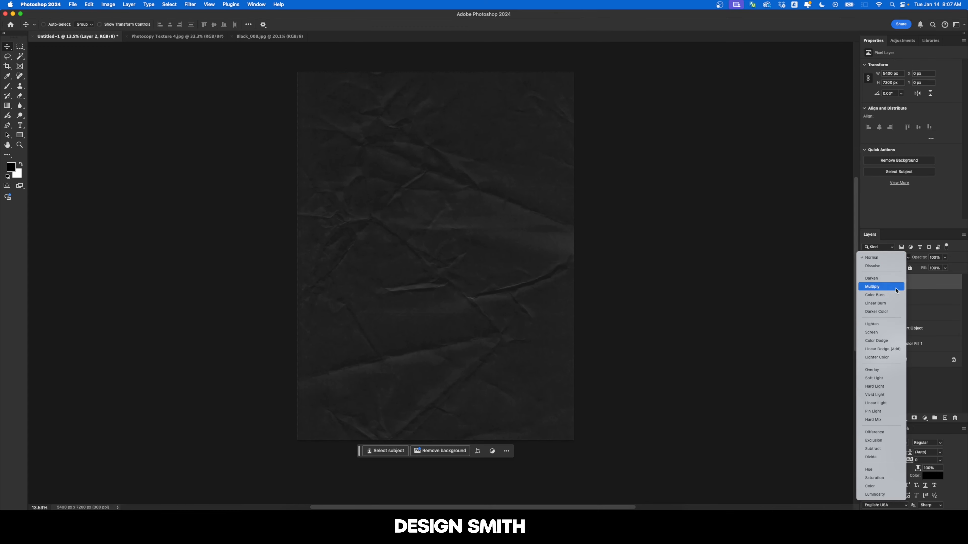
pyautogui.click(886, 433)
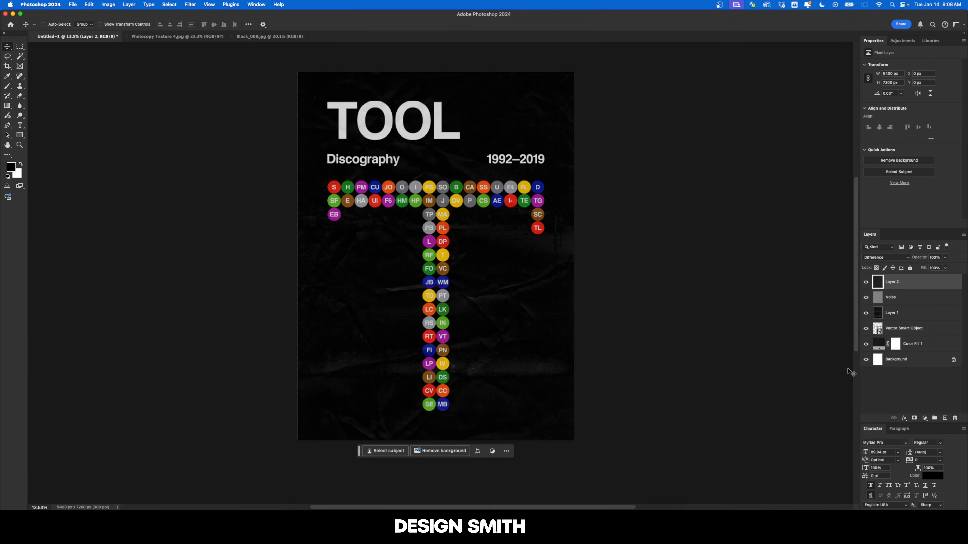
pyautogui.press('super+equal')
pyautogui.press('super+equal')
pyautogui.press('super+equal')
pyautogui.press('super+equal')
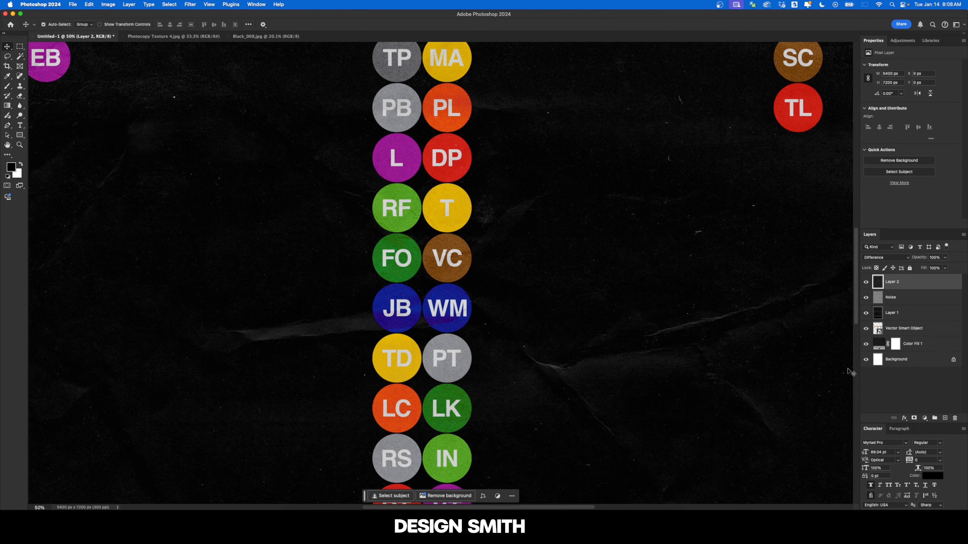
pyautogui.press('super+1')
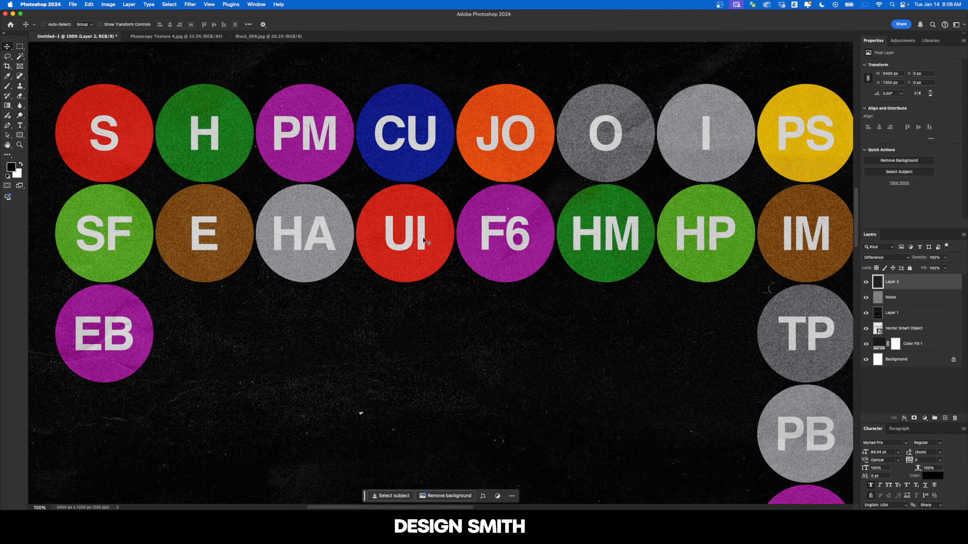
# Step: Add a Curves adjustment clipped to the crumpled paper layer, darkening its shadows and placing an upper point at input 176, output 150
pyautogui.click(924, 418)
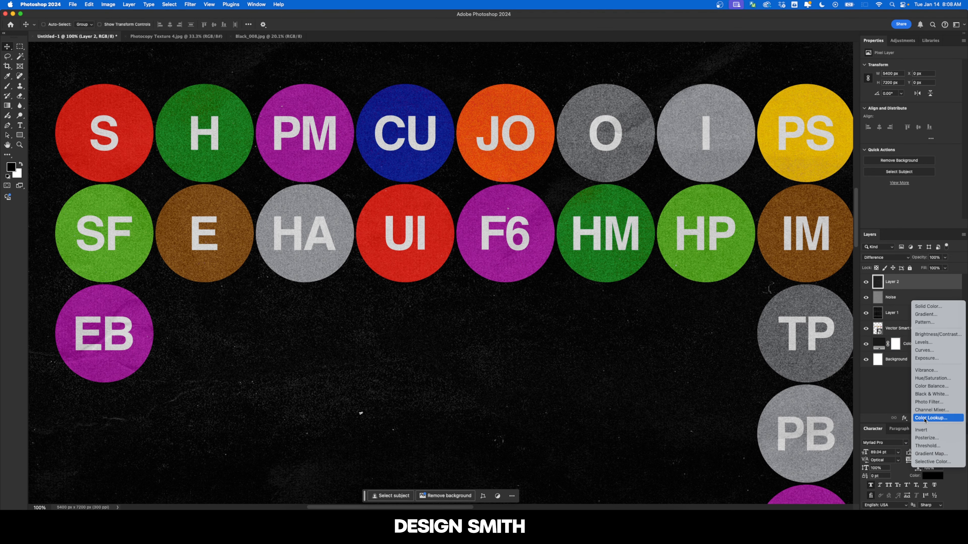
pyautogui.click(925, 350)
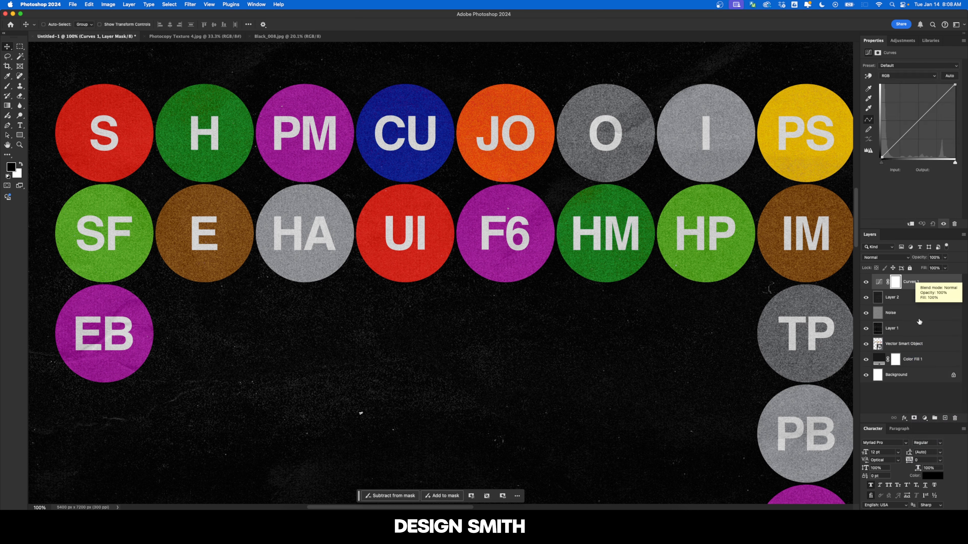
pyautogui.click(911, 225)
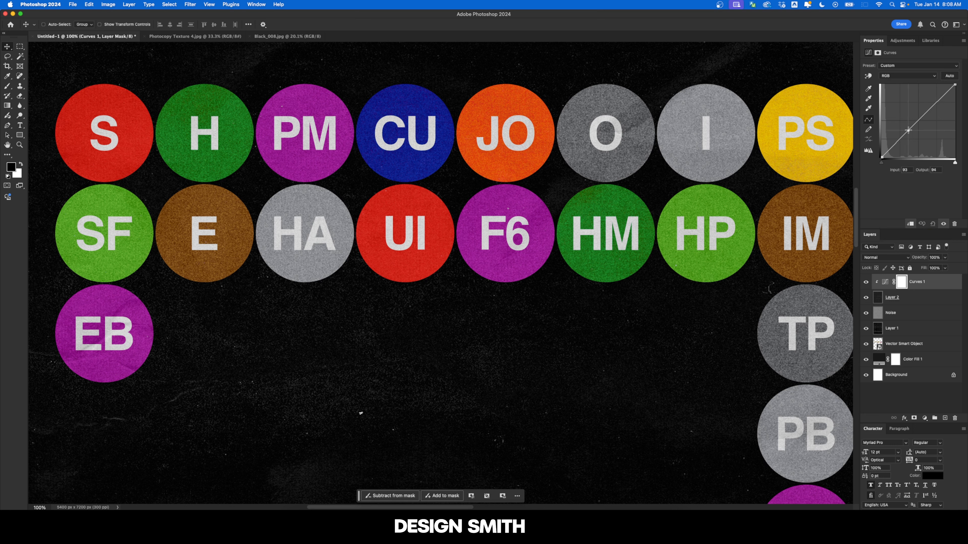
pyautogui.moveTo(916, 123)
pyautogui.mouseDown()
pyautogui.moveTo(916, 145)
pyautogui.moveTo(931, 114)
pyautogui.mouseUp()
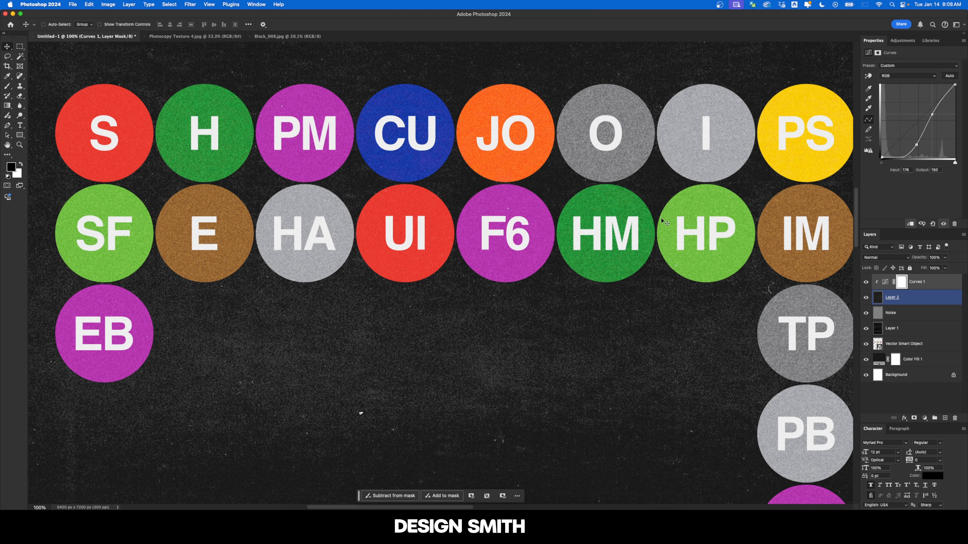
# Step: Apply a Gaussian Blur with a radius slightly under 0.5 pixels to the Vector Smart Object layer
pyautogui.scroll(6, 665, 223)
pyautogui.hscroll(-2, 665, 223)
pyautogui.click(918, 344)
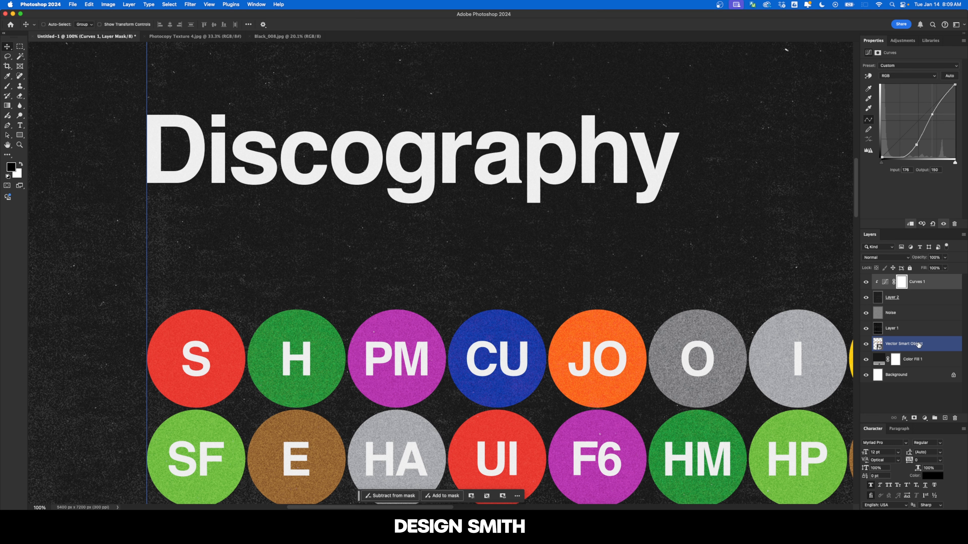
pyautogui.click(919, 344)
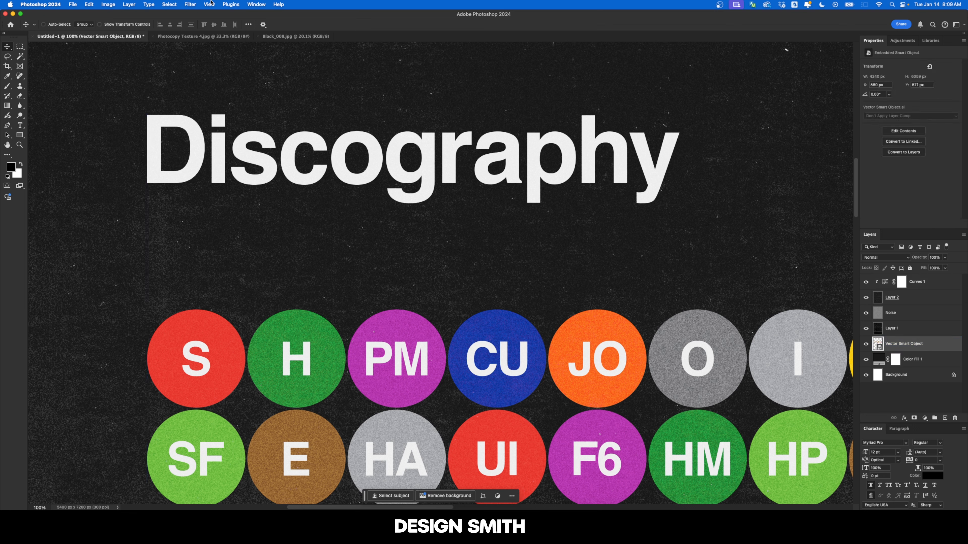
pyautogui.click(190, 4)
pyautogui.moveTo(247, 106)
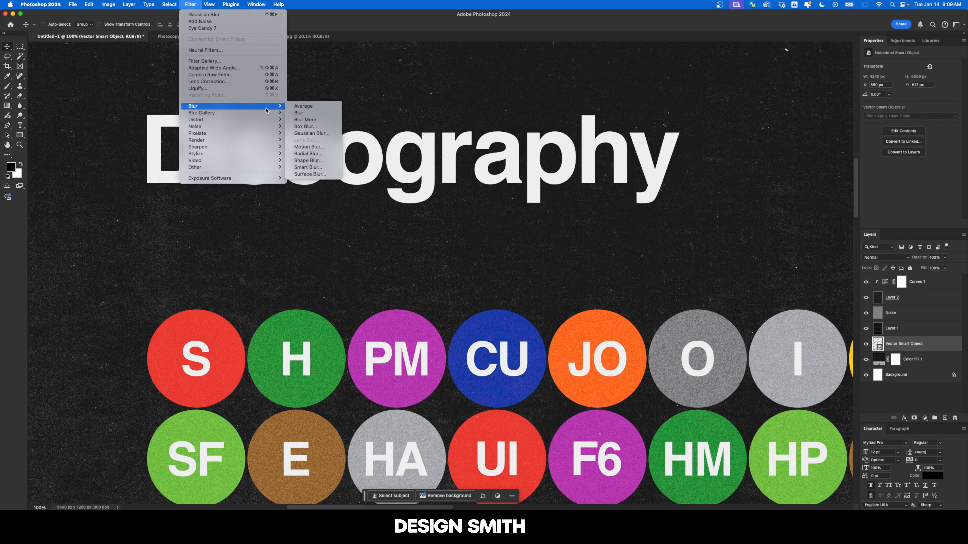
pyautogui.click(305, 132)
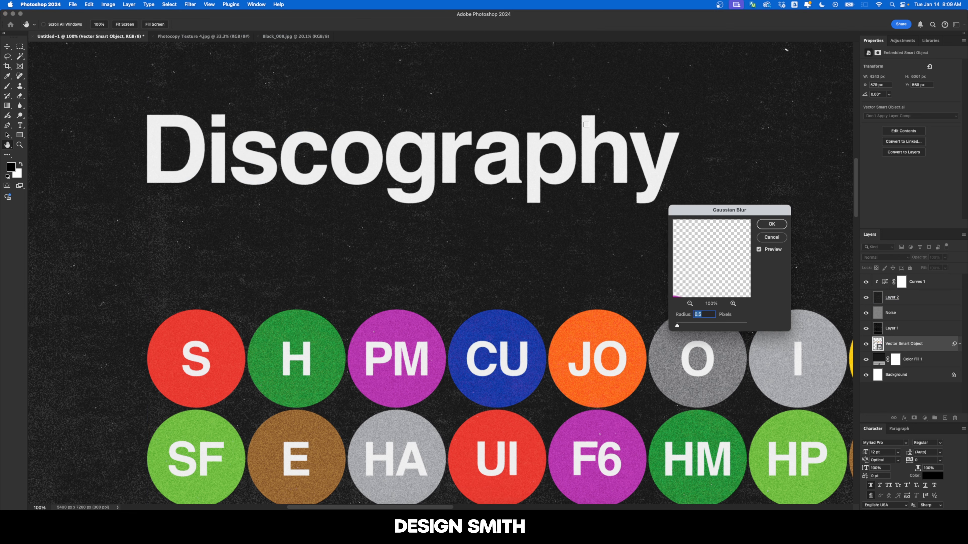
pyautogui.press('Down')
pyautogui.press('Down')
pyautogui.press('Return')
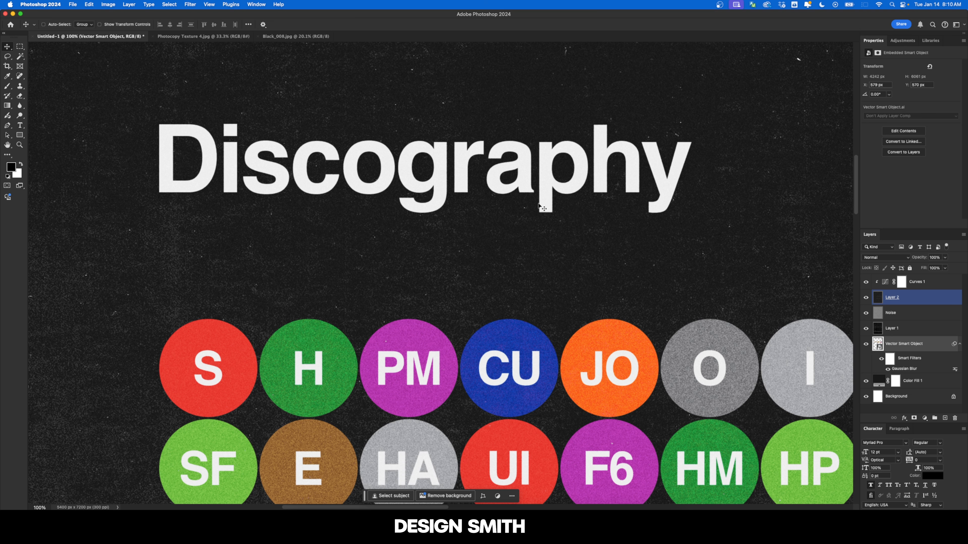
# Step: In the Vector Smart Object's blending options, split the underlying layer's white Blend If slider to 12 / 255 and apply it
pyautogui.click(924, 345)
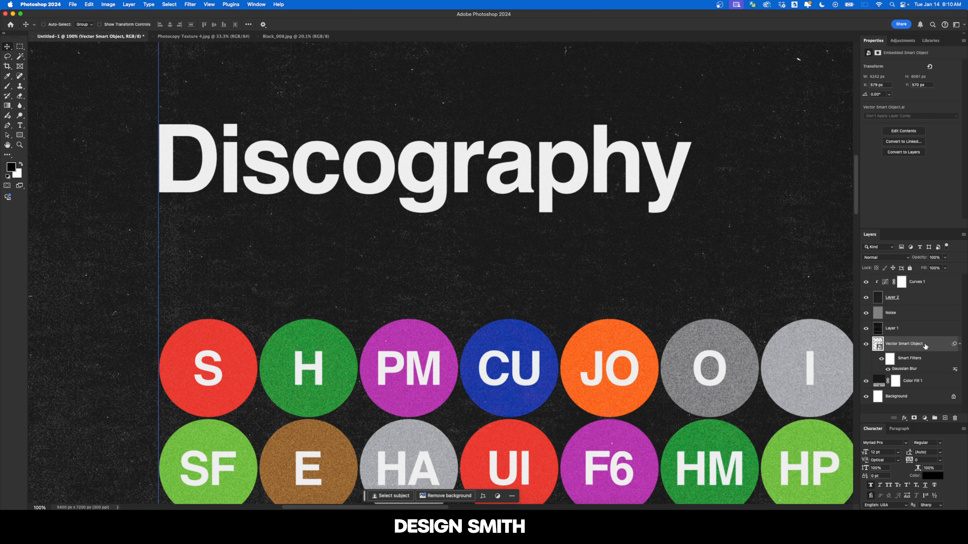
pyautogui.doubleClick(930, 345)
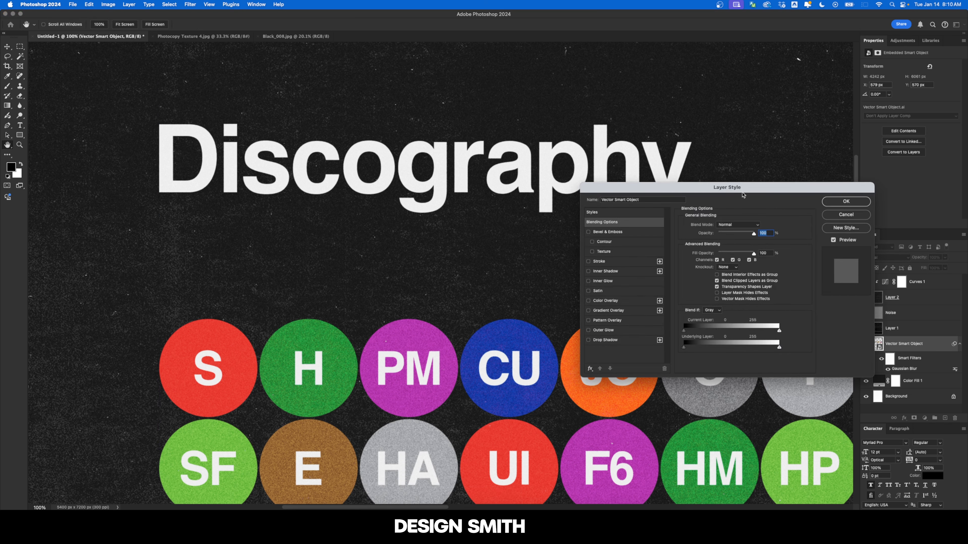
pyautogui.moveTo(743, 195); pyautogui.dragTo(633, 82)
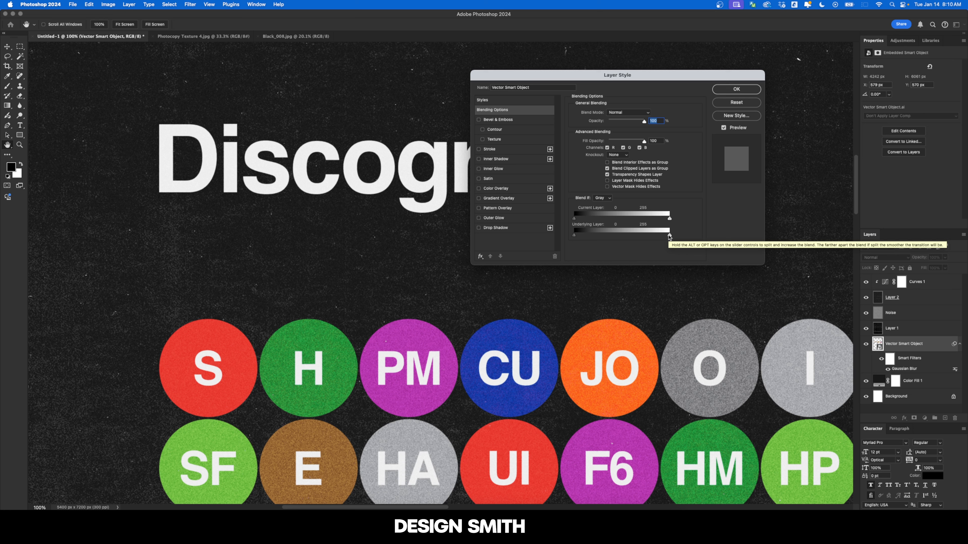
pyautogui.keyDown('alt'); pyautogui.moveTo(670, 236); pyautogui.dragTo(578, 238); pyautogui.keyUp('alt')
pyautogui.scroll(4, 411, 159)
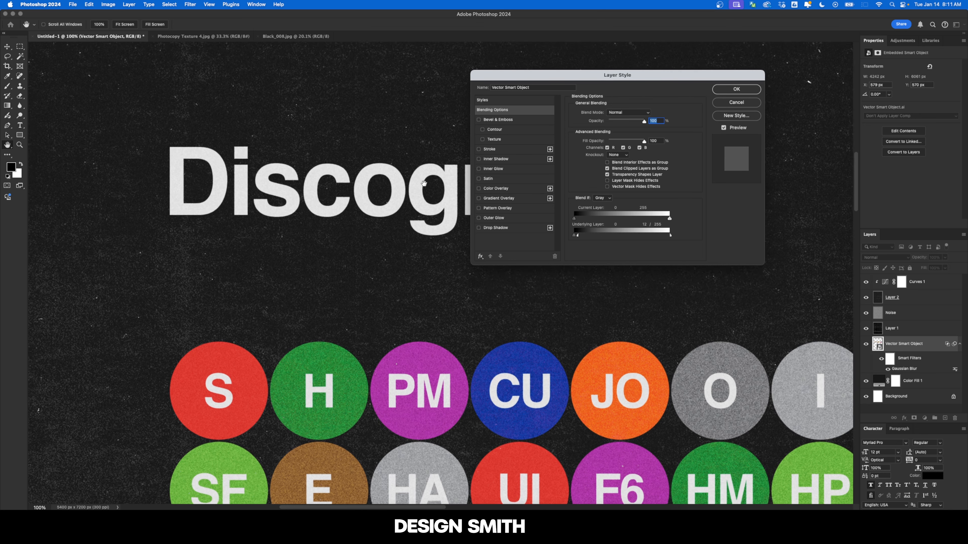
pyautogui.scroll(6, 385, 162)
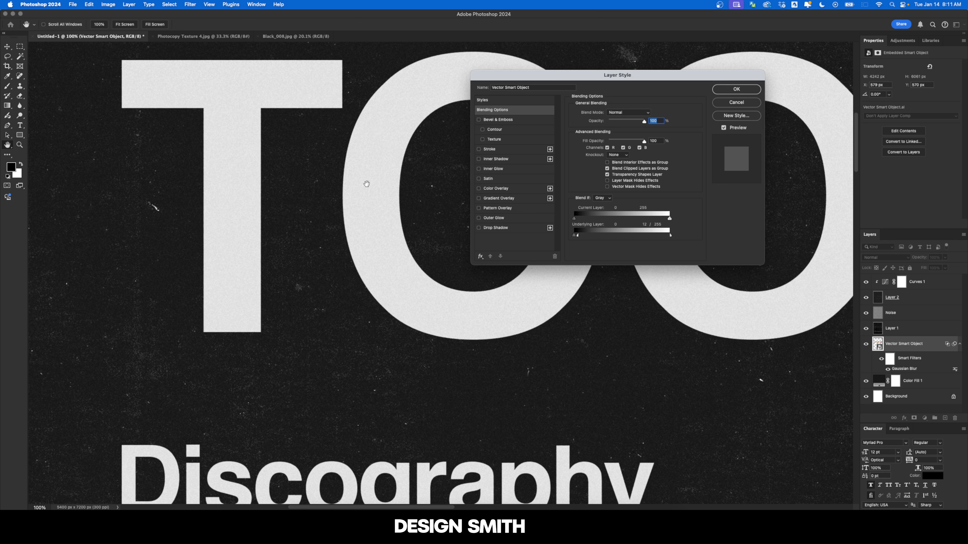
pyautogui.click(736, 90)
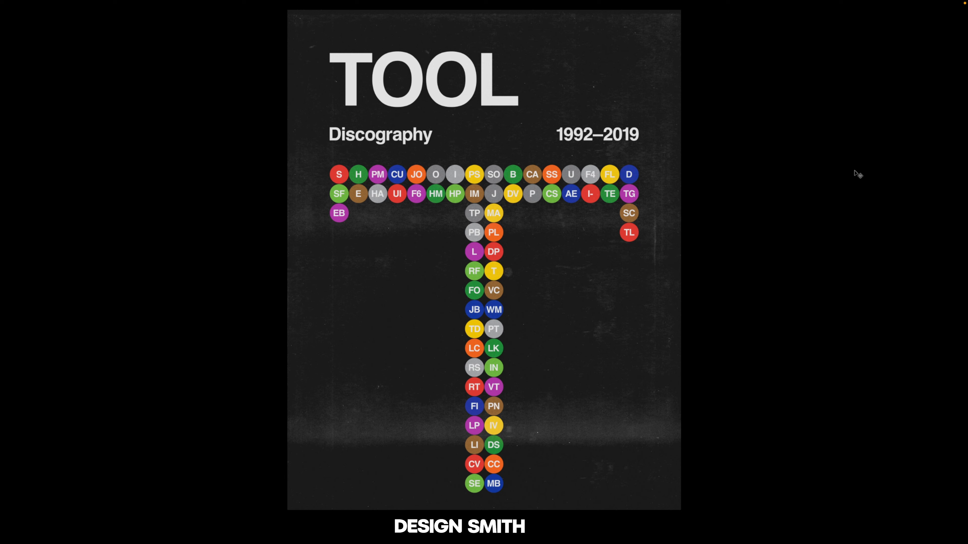